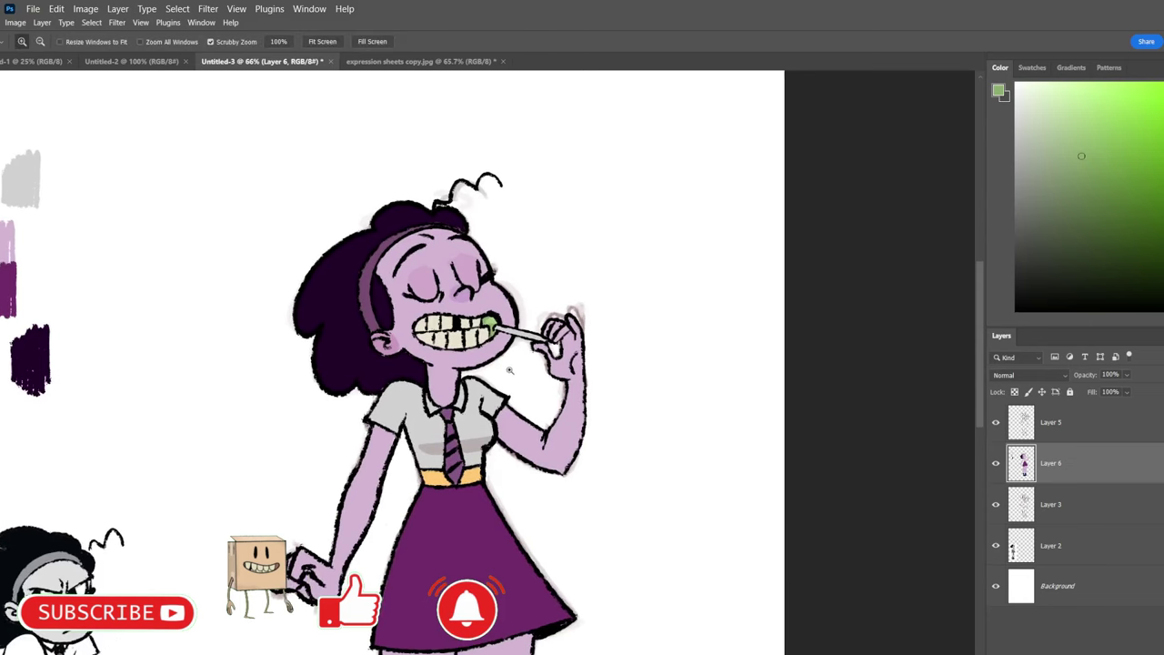
pyautogui.moveTo(509, 370); pyautogui.dragTo(519, 372)
pyautogui.keyDown('alt'); pyautogui.click(566, 360); pyautogui.keyUp('alt')
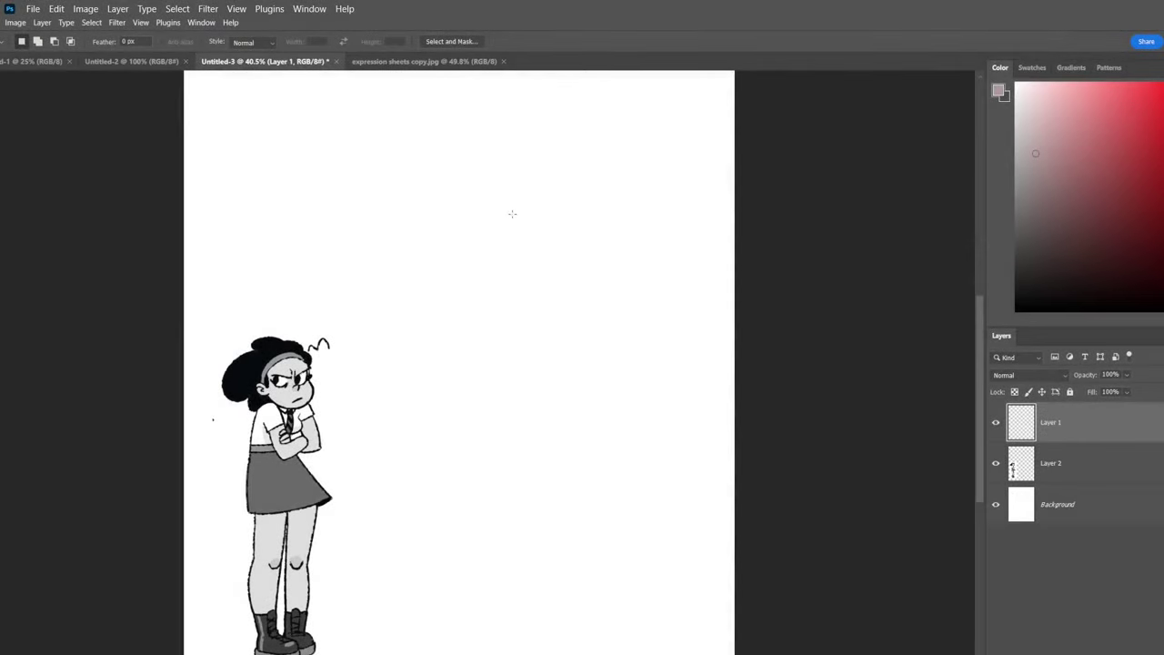
# Sketch a rough head circle with a curved centre guide and jaw line on Layer 1 using the Brush.
pyautogui.press('b')
pyautogui.hotkey('ctrl', 'z')
pyautogui.moveTo(475, 184); pyautogui.dragTo(480, 209)
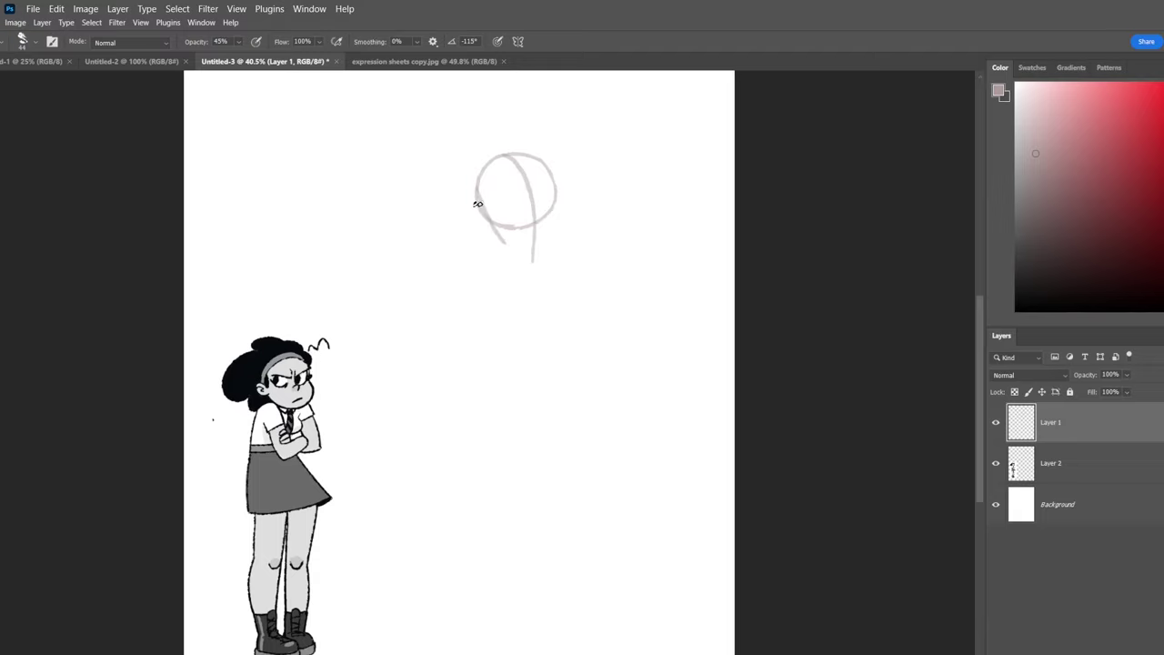
pyautogui.scroll(1, 551, 174)
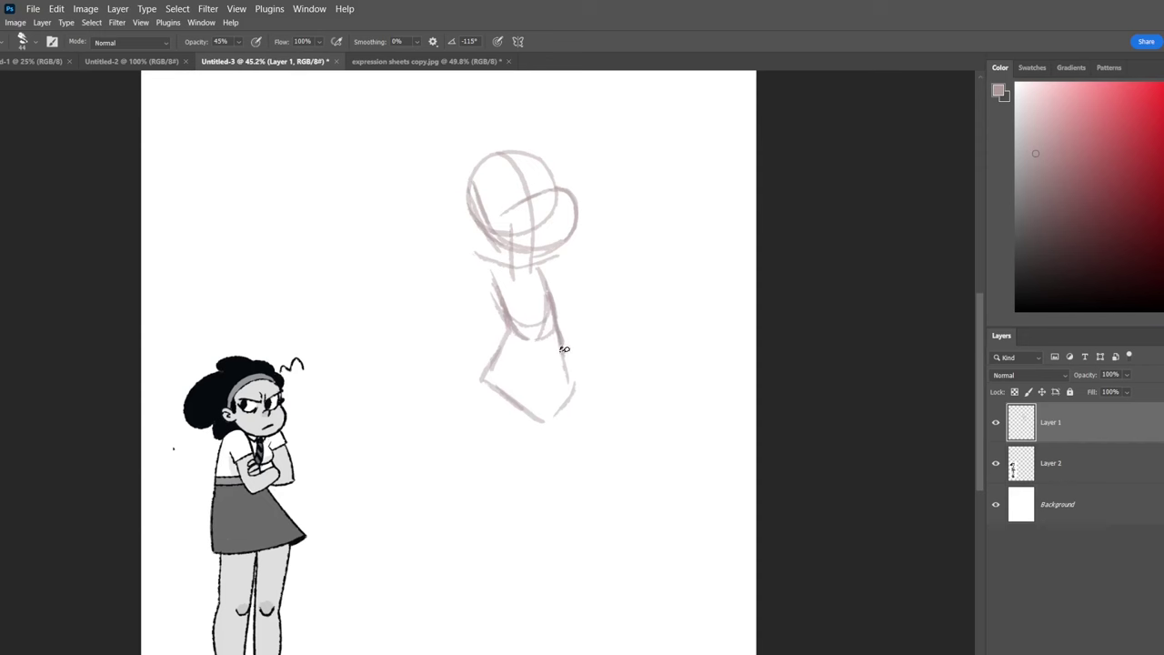
pyautogui.moveTo(568, 423); pyautogui.dragTo(579, 352)
pyautogui.moveTo(592, 299); pyautogui.dragTo(559, 551)
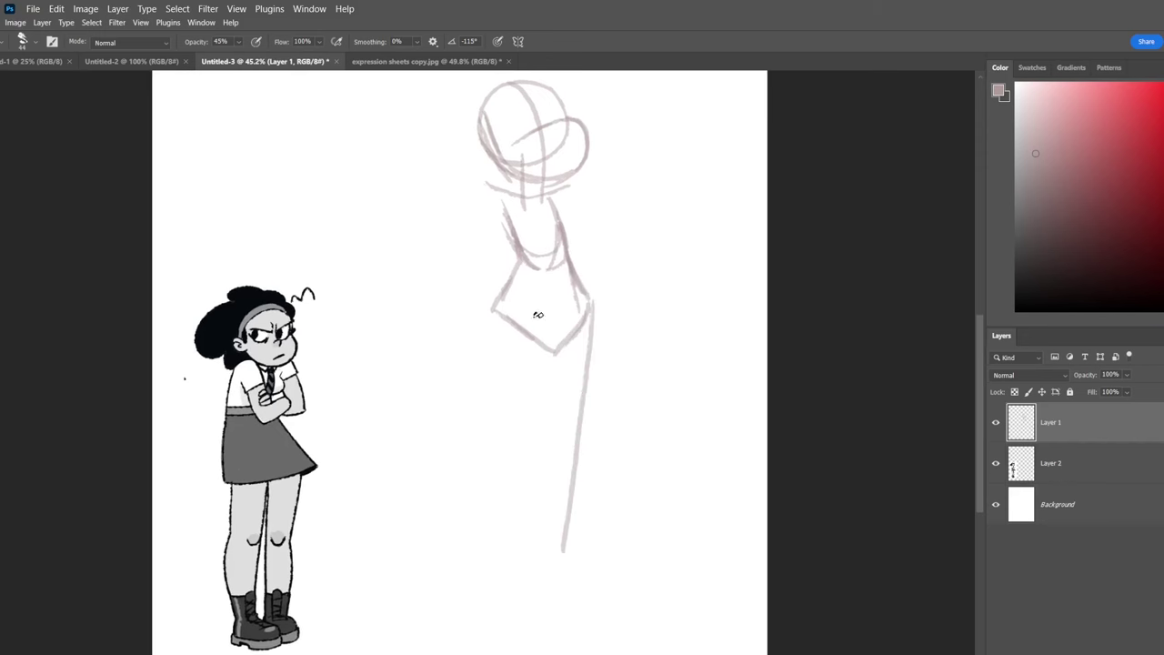
pyautogui.hotkey('ctrl', 'z')
pyautogui.moveTo(586, 293)
pyautogui.mouseDown()
pyautogui.moveTo(586, 474)
pyautogui.moveTo(581, 452)
pyautogui.moveTo(556, 554)
pyautogui.mouseUp()
pyautogui.hotkey('ctrl', 'z')
pyautogui.hotkey('ctrl', 'z')
pyautogui.hotkey('ctrl', 'z')
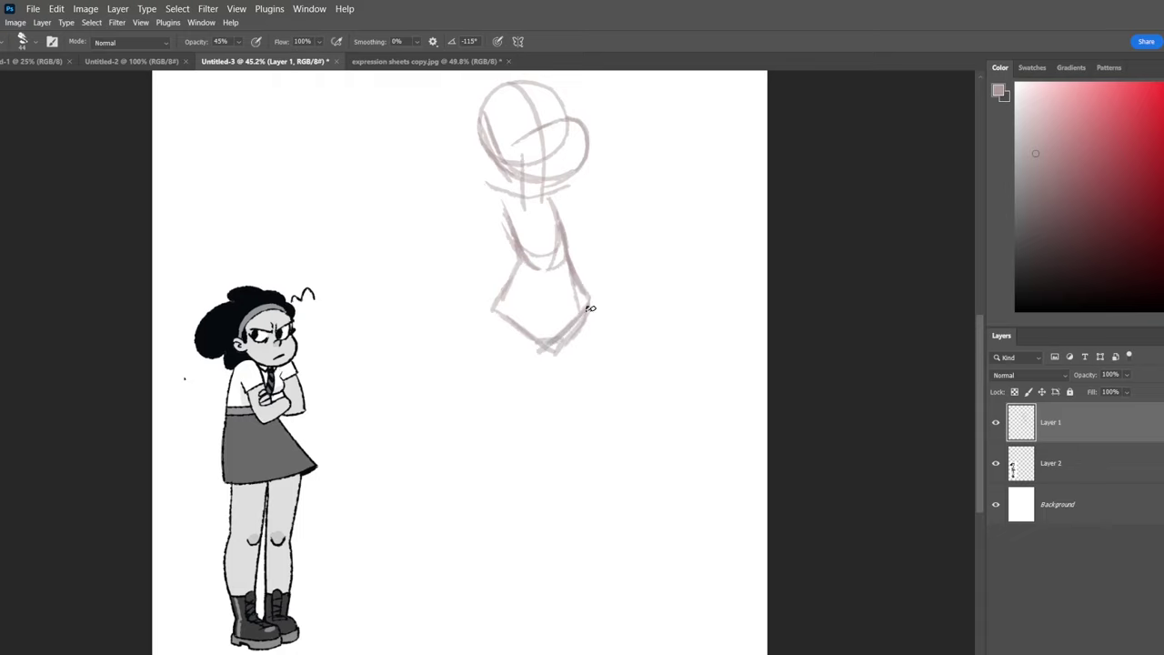
# Sketch the legs as long lines running down from the hips, with outer contours on both sides and a dividing line between them.
pyautogui.moveTo(590, 309); pyautogui.dragTo(561, 574)
pyautogui.moveTo(493, 422); pyautogui.dragTo(487, 577)
pyautogui.hotkey('ctrl', 'z')
pyautogui.moveTo(499, 313); pyautogui.dragTo(482, 564)
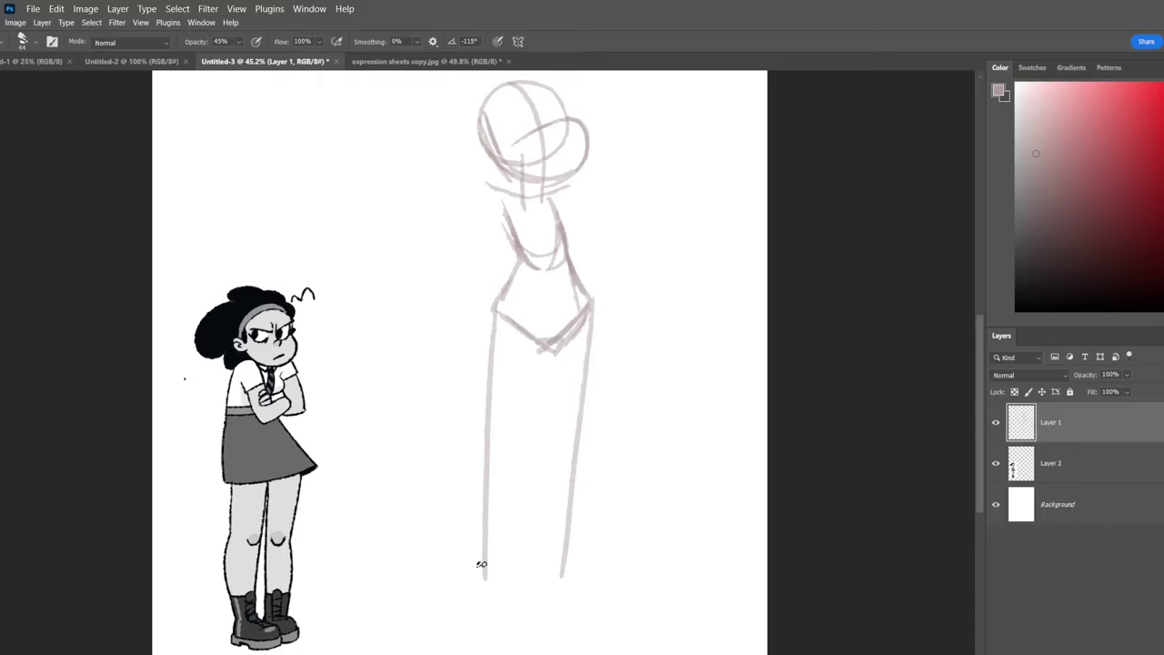
pyautogui.moveTo(546, 346); pyautogui.dragTo(530, 580)
pyautogui.hotkey('ctrl', 'z')
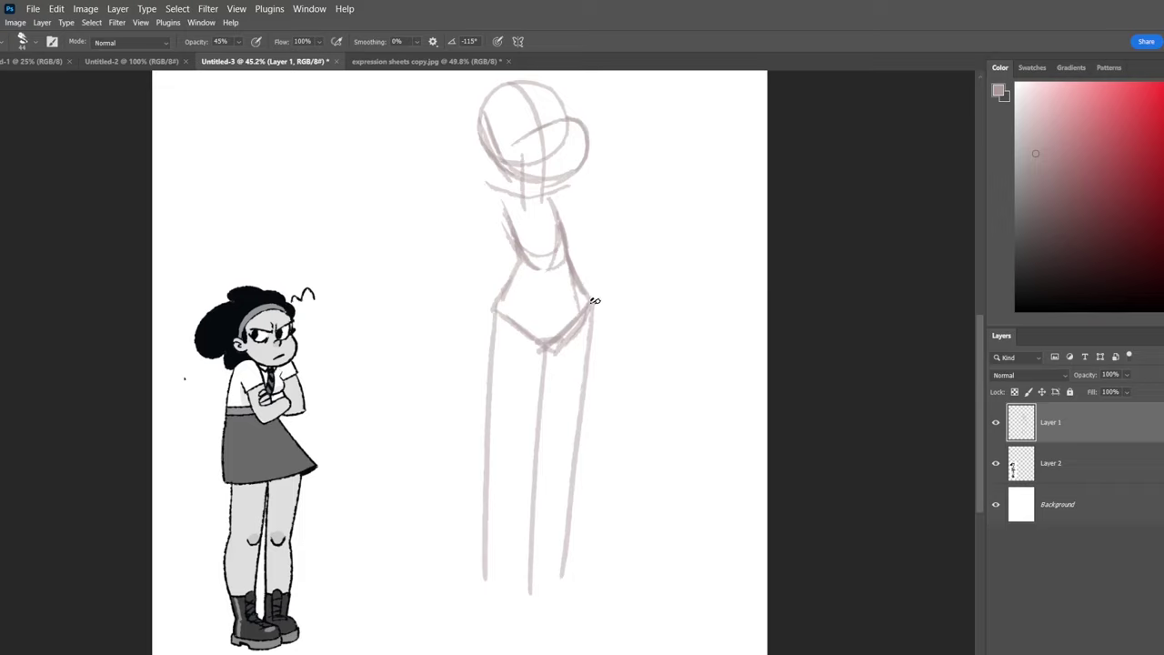
pyautogui.moveTo(491, 326); pyautogui.dragTo(487, 554)
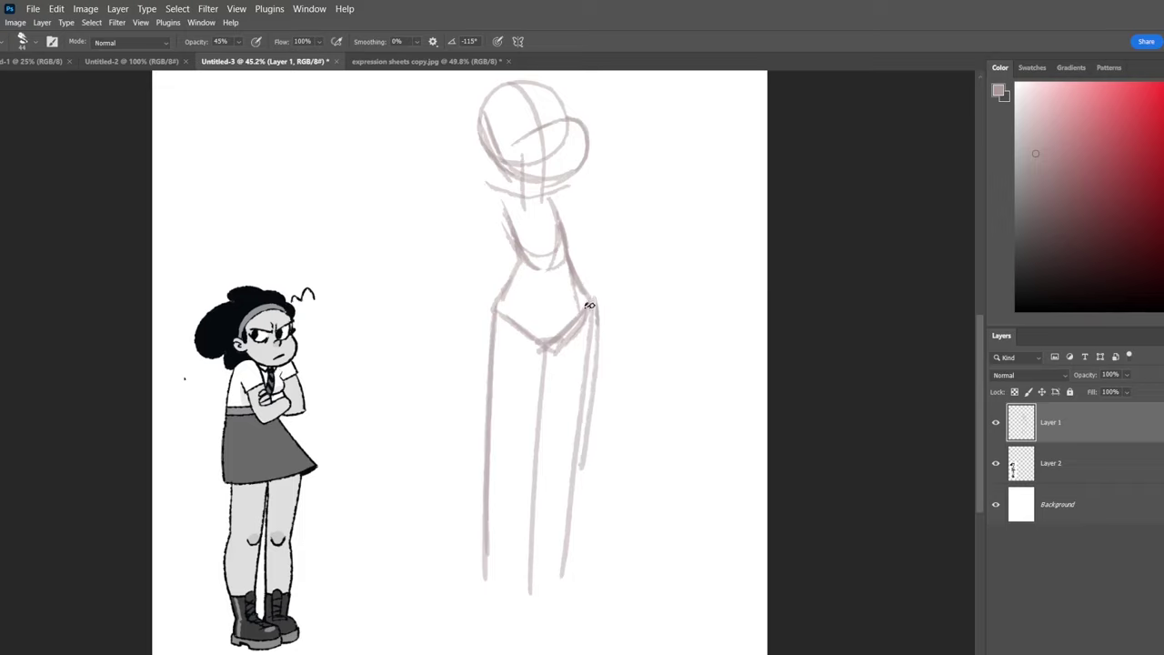
pyautogui.moveTo(575, 584); pyautogui.dragTo(614, 605)
pyautogui.moveTo(551, 241); pyautogui.dragTo(601, 236)
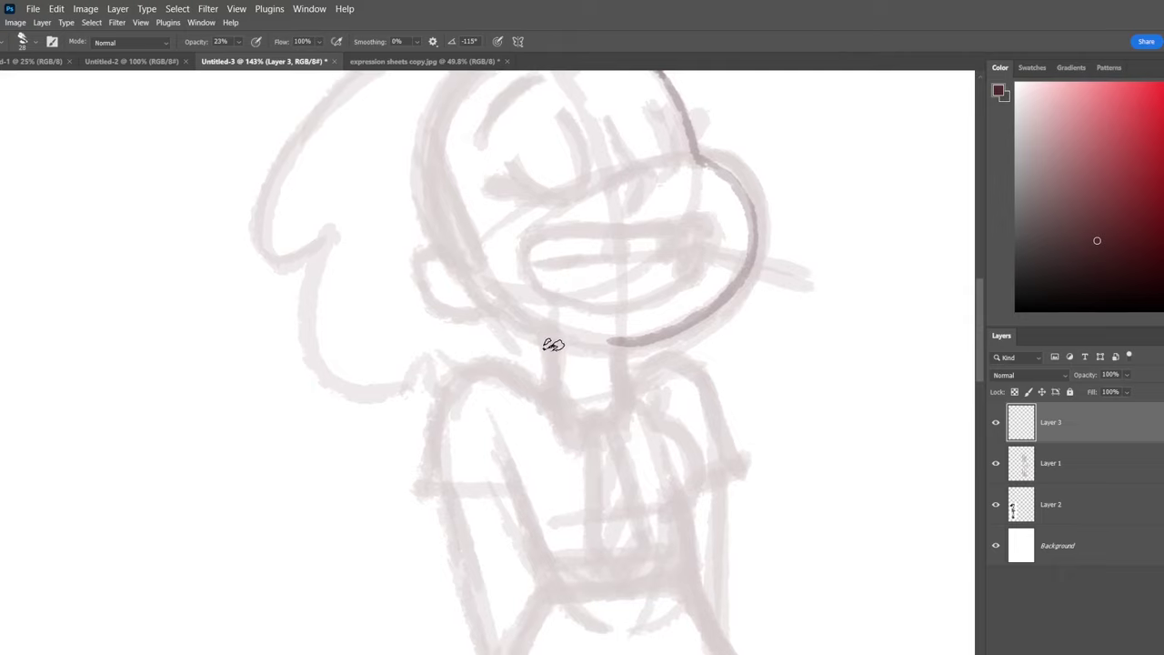
# Trace both sides of the neck and redraw the curve of the closed eye over the rough sketch on Layer 3.
pyautogui.moveTo(612, 342); pyautogui.dragTo(625, 398)
pyautogui.moveTo(591, 325); pyautogui.dragTo(593, 397)
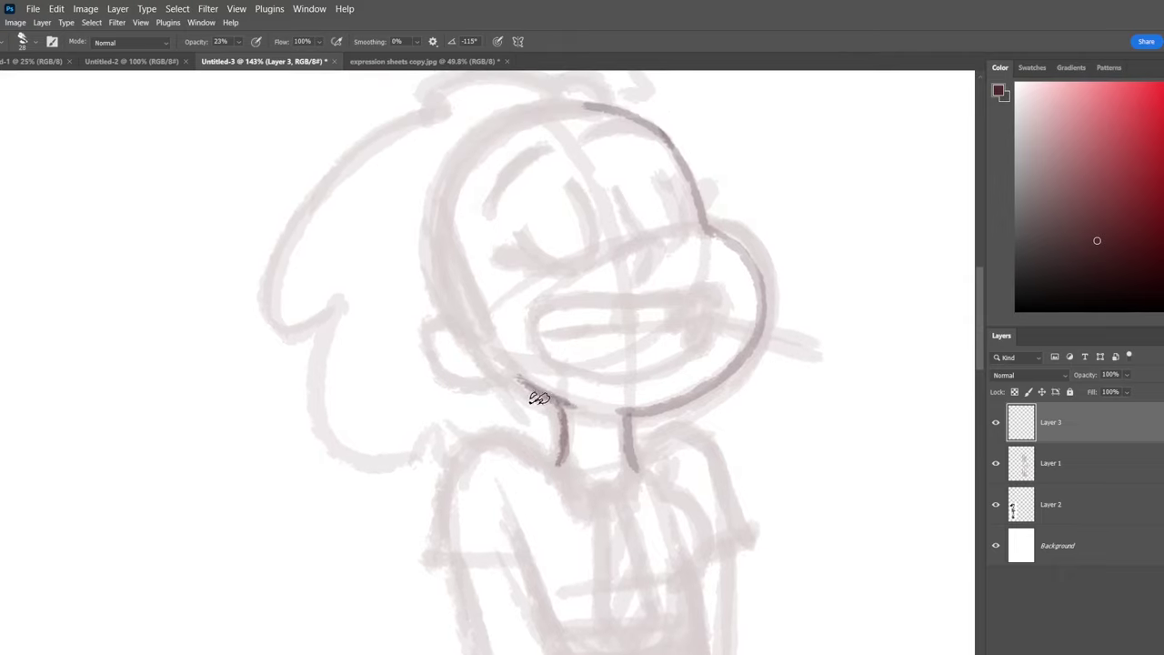
pyautogui.moveTo(694, 274); pyautogui.dragTo(727, 269)
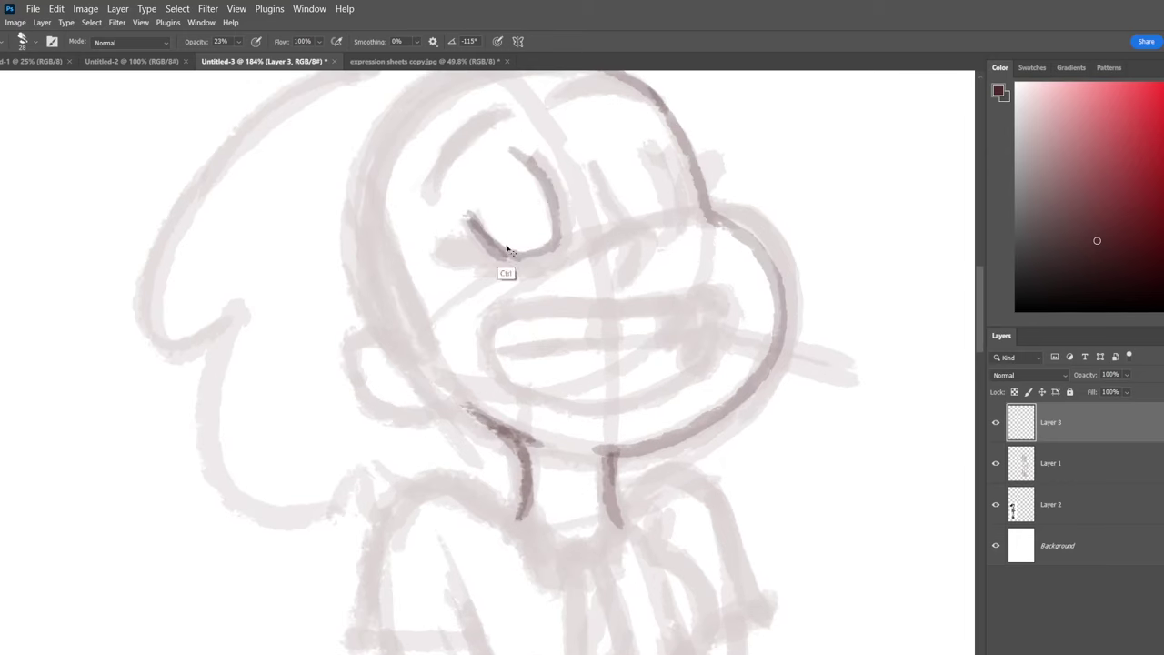
pyautogui.hotkey('ctrl', 'z')
pyautogui.moveTo(496, 251)
pyautogui.mouseDown()
pyautogui.moveTo(462, 228)
pyautogui.moveTo(538, 251)
pyautogui.moveTo(544, 165)
pyautogui.mouseUp()
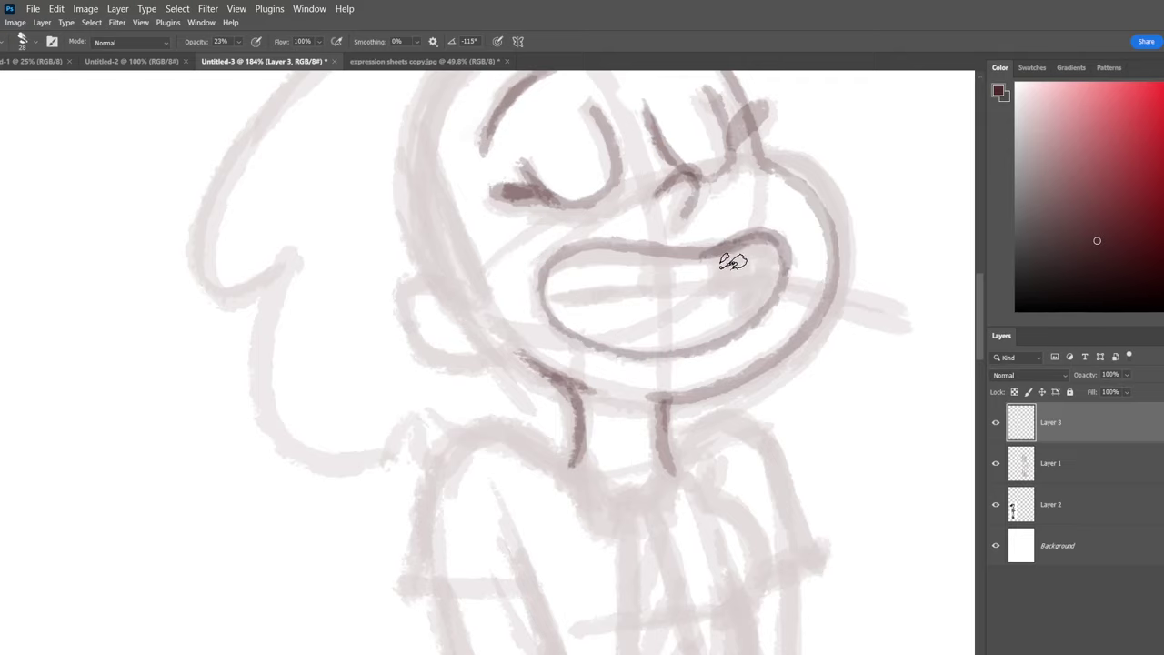
# Draw the tooth edges at the far corner of the grinning mouth and shade the gap behind them.
pyautogui.moveTo(730, 284); pyautogui.dragTo(753, 317)
pyautogui.moveTo(742, 253)
pyautogui.mouseDown()
pyautogui.moveTo(750, 304)
pyautogui.moveTo(777, 272)
pyautogui.mouseUp()
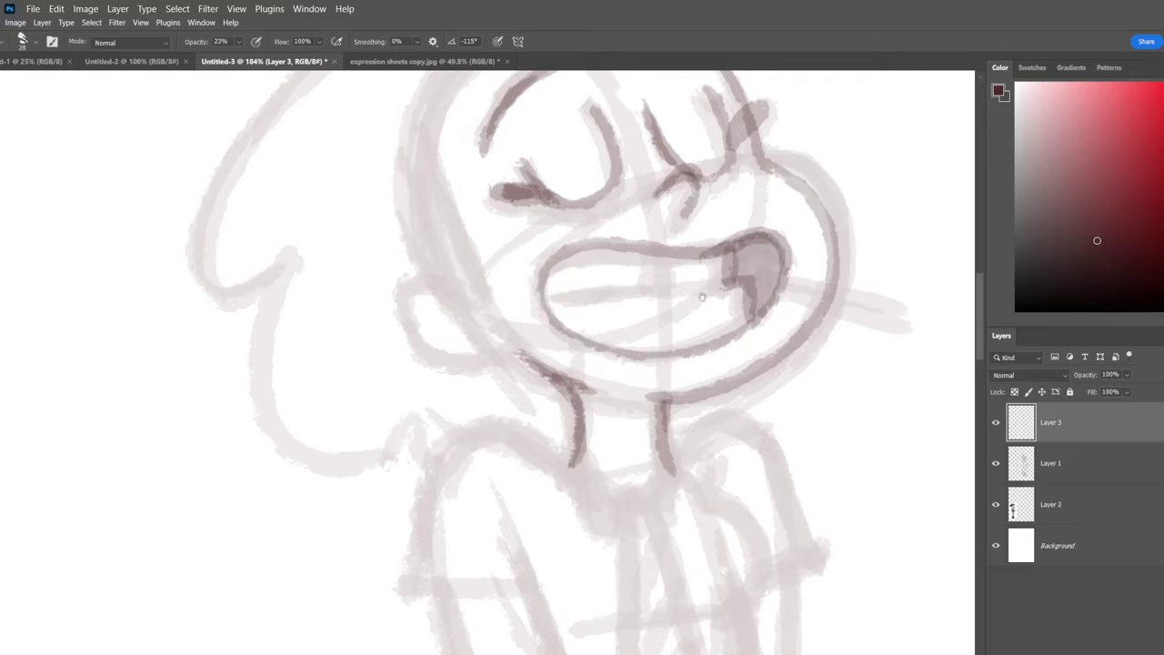
pyautogui.moveTo(703, 296); pyautogui.dragTo(806, 236)
pyautogui.moveTo(655, 235); pyautogui.dragTo(502, 282)
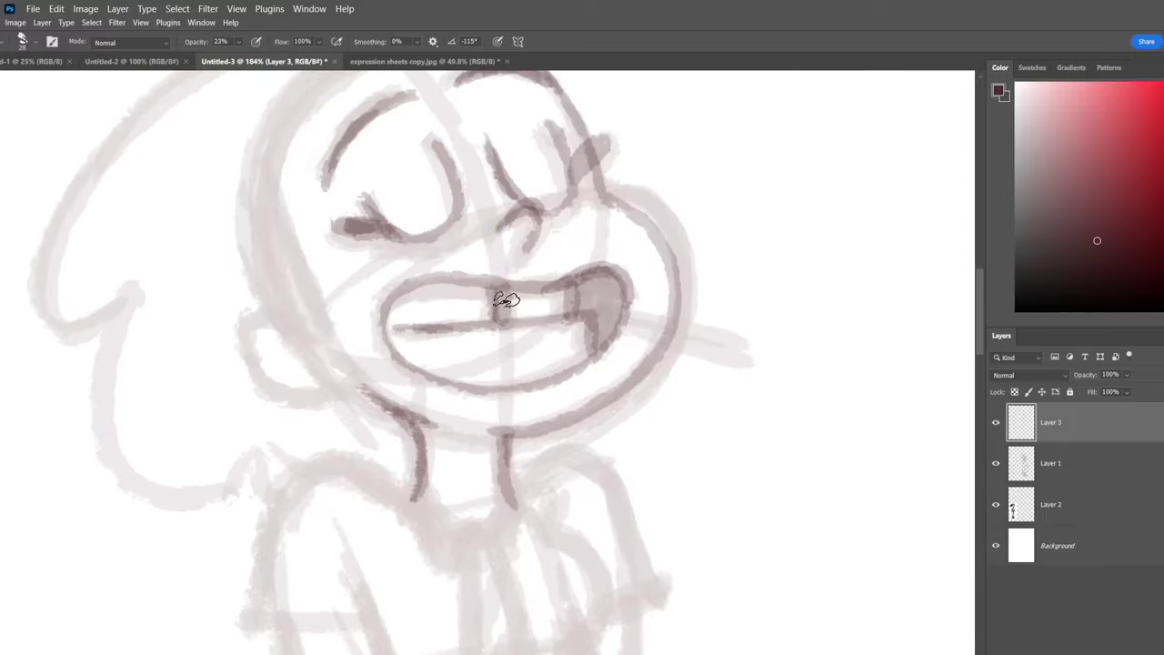
# Rotate the canvas to suit the strokes and continue tracing the character over the rough sketch with the Brush.
pyautogui.press('r')
pyautogui.moveTo(629, 301)
pyautogui.mouseDown()
pyautogui.moveTo(647, 427)
pyautogui.moveTo(569, 532)
pyautogui.mouseUp()
pyautogui.moveTo(498, 315)
pyautogui.mouseDown()
pyautogui.moveTo(474, 434)
pyautogui.moveTo(509, 303)
pyautogui.moveTo(553, 297)
pyautogui.moveTo(586, 486)
pyautogui.mouseUp()
pyautogui.press('r')
pyautogui.moveTo(664, 364)
pyautogui.mouseDown()
pyautogui.moveTo(546, 195)
pyautogui.moveTo(432, 173)
pyautogui.mouseUp()
pyautogui.press('b')
pyautogui.moveTo(634, 335); pyautogui.dragTo(676, 402)
pyautogui.moveTo(336, 390)
pyautogui.mouseDown()
pyautogui.moveTo(299, 445)
pyautogui.moveTo(354, 467)
pyautogui.moveTo(392, 449)
pyautogui.mouseUp()
pyautogui.hotkey('ctrl', 'z')
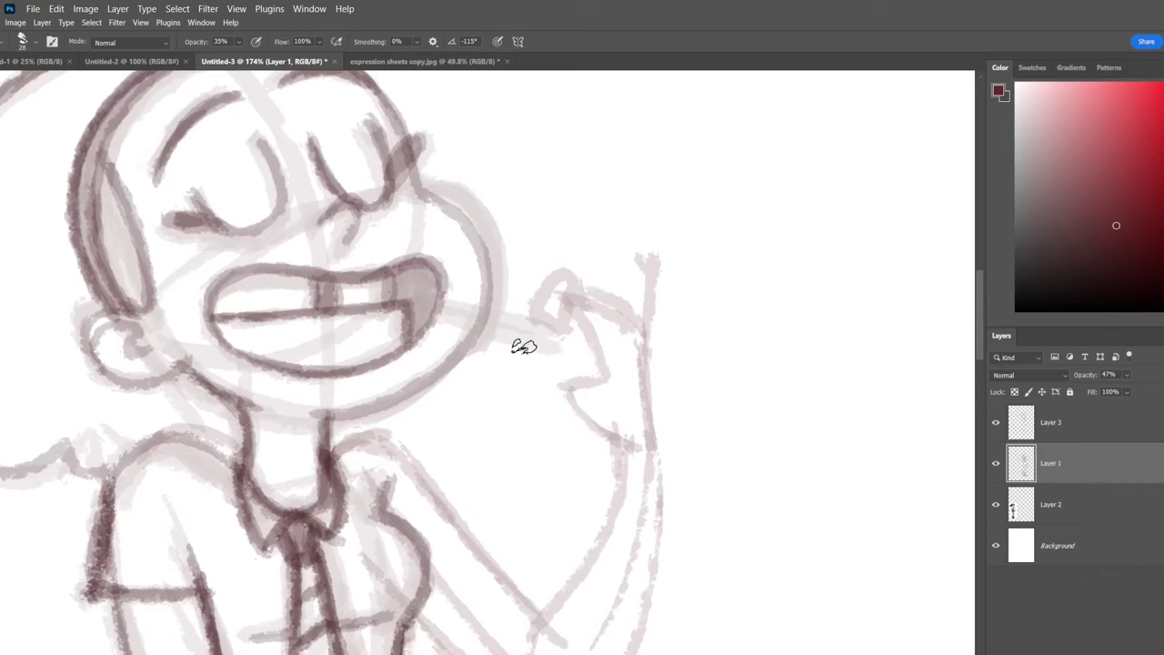
# Sketch the thumb, curled fingers and extended finger of the raised hand on Layer 1.
pyautogui.moveTo(524, 346); pyautogui.dragTo(573, 398)
pyautogui.moveTo(531, 345)
pyautogui.mouseDown()
pyautogui.moveTo(549, 346)
pyautogui.moveTo(577, 385)
pyautogui.mouseUp()
pyautogui.hotkey('ctrl', 'z')
pyautogui.moveTo(590, 275); pyautogui.dragTo(592, 337)
pyautogui.moveTo(584, 276)
pyautogui.mouseDown()
pyautogui.moveTo(576, 333)
pyautogui.moveTo(603, 292)
pyautogui.moveTo(625, 338)
pyautogui.mouseUp()
pyautogui.moveTo(607, 292); pyautogui.dragTo(590, 328)
pyautogui.moveTo(651, 256); pyautogui.dragTo(643, 345)
pyautogui.moveTo(705, 354)
pyautogui.mouseDown()
pyautogui.moveTo(628, 351)
pyautogui.moveTo(673, 340)
pyautogui.mouseUp()
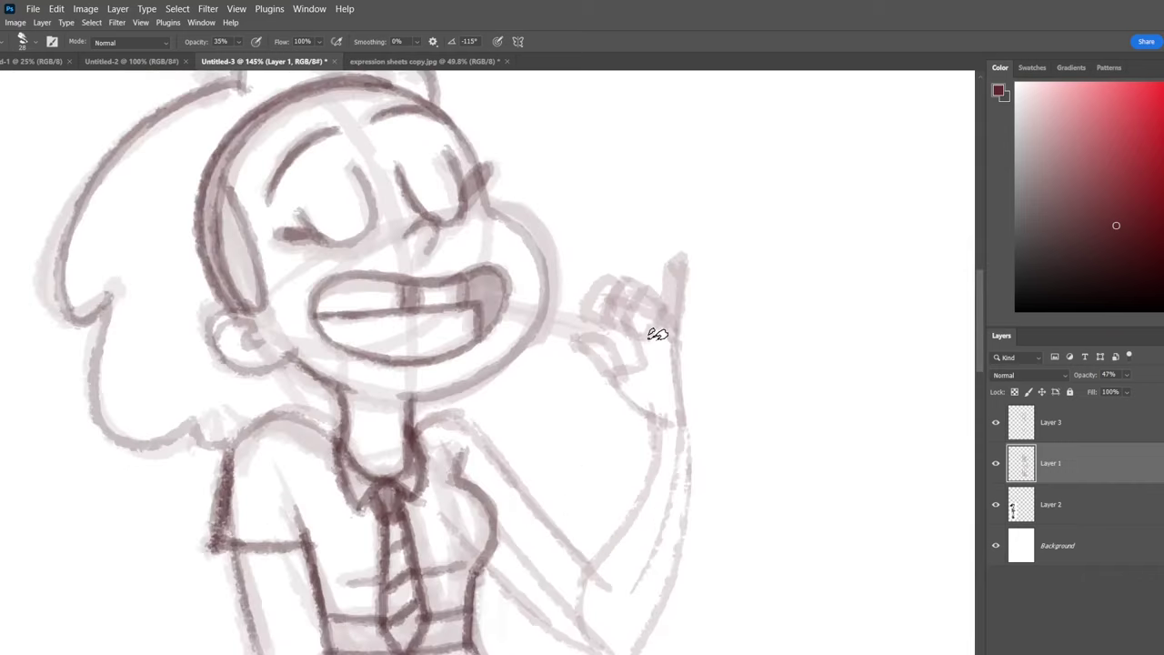
# Add the lines of the stick where the raised hand grips it.
pyautogui.moveTo(482, 297); pyautogui.dragTo(180, 321)
pyautogui.moveTo(251, 341); pyautogui.dragTo(296, 351)
pyautogui.moveTo(201, 342); pyautogui.dragTo(281, 355)
# Strengthen the outer contour of the raised forearm from the wrist down to the elbow.
pyautogui.moveTo(427, 368); pyautogui.dragTo(640, 356)
pyautogui.scroll(3, 640, 355)
pyautogui.moveTo(572, 343)
pyautogui.mouseDown()
pyautogui.moveTo(515, 380)
pyautogui.moveTo(527, 424)
pyautogui.moveTo(571, 477)
pyautogui.moveTo(590, 263)
pyautogui.moveTo(480, 523)
pyautogui.mouseUp()
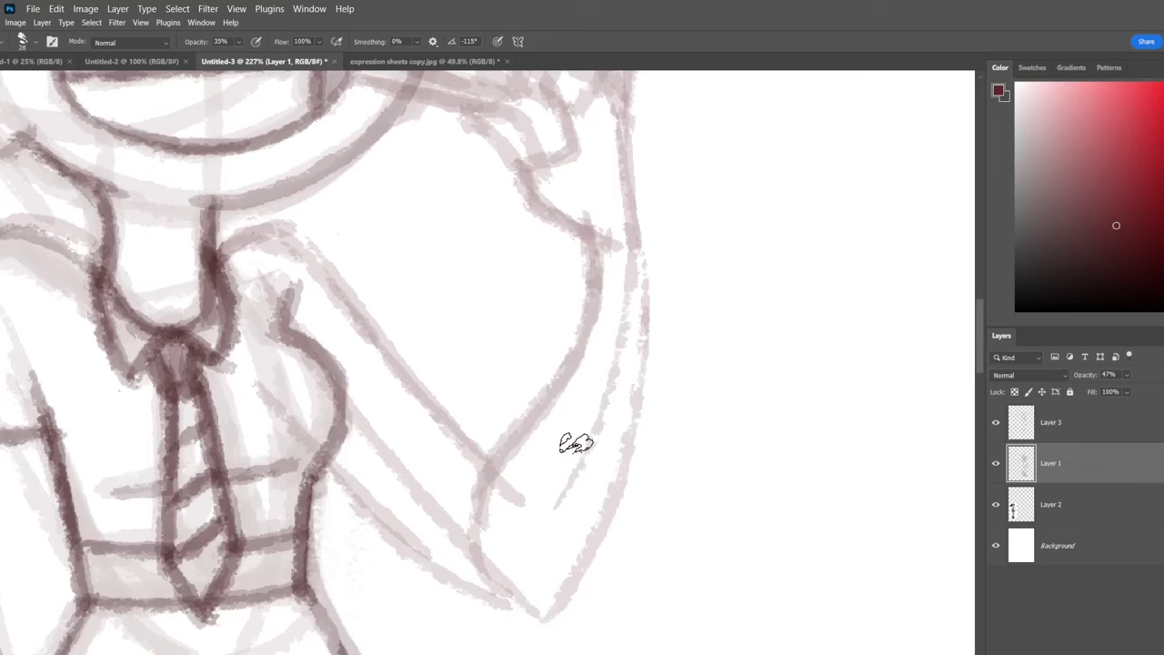
pyautogui.moveTo(639, 242)
pyautogui.mouseDown()
pyautogui.moveTo(631, 364)
pyautogui.moveTo(533, 617)
pyautogui.mouseUp()
pyautogui.moveTo(420, 520); pyautogui.dragTo(553, 537)
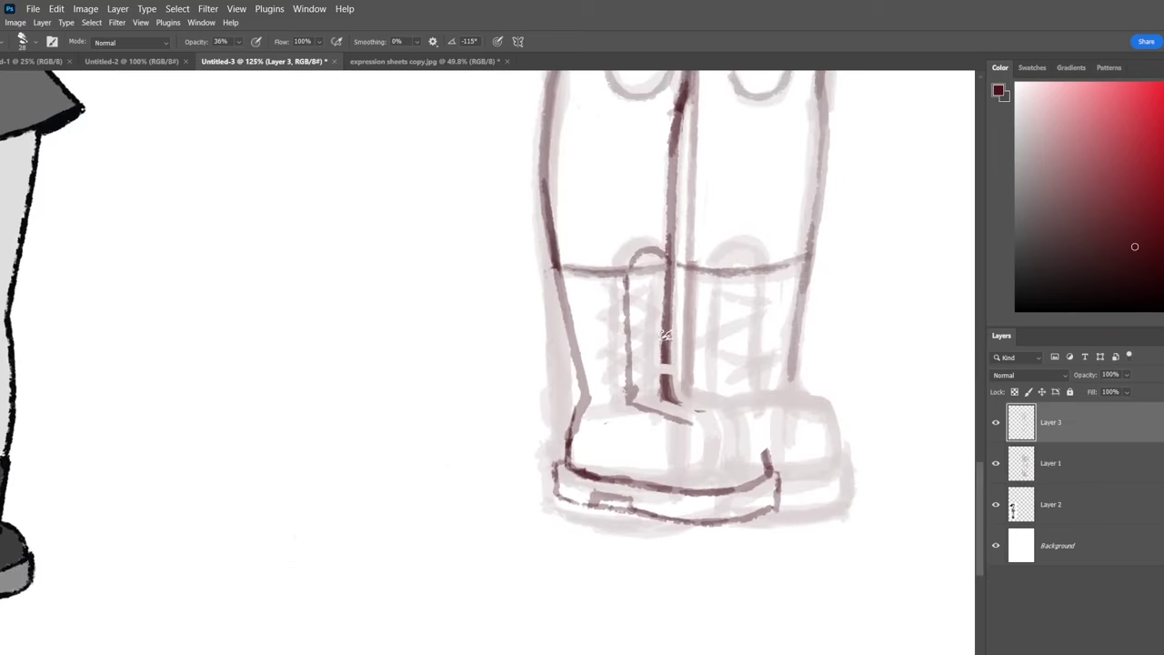
# Trace the instep, toe cap and crossed laces of the front boot on Layer 3.
pyautogui.moveTo(689, 407); pyautogui.dragTo(668, 398)
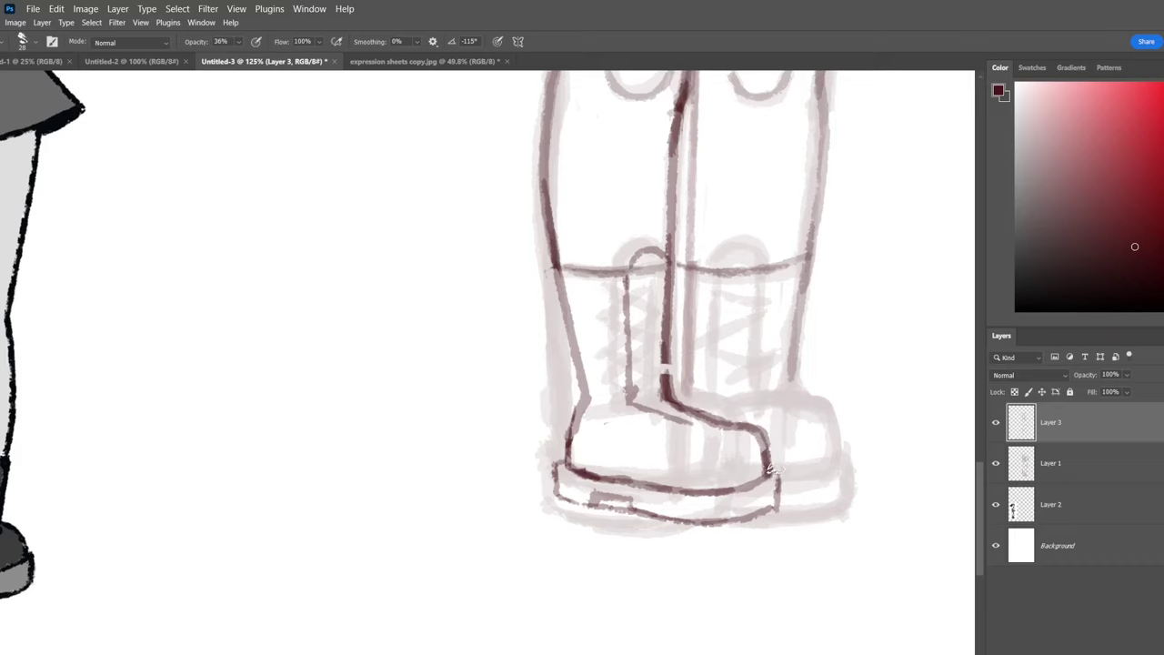
pyautogui.moveTo(675, 280); pyautogui.dragTo(652, 316)
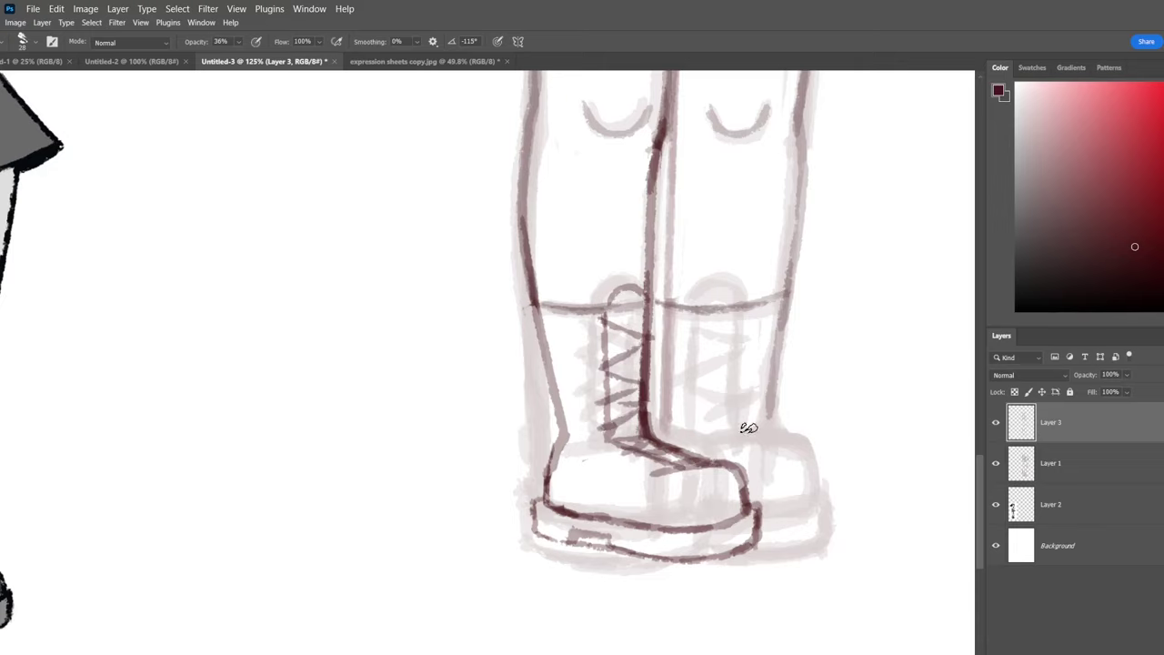
pyautogui.scroll(2, 747, 427)
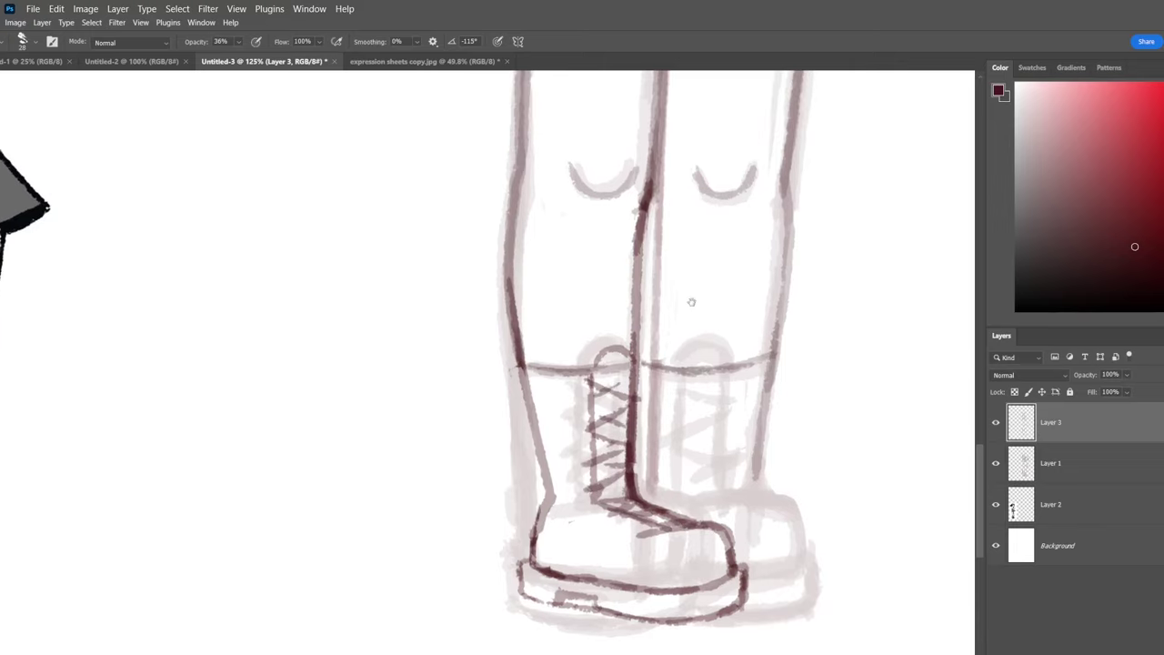
pyautogui.scroll(5, 691, 301)
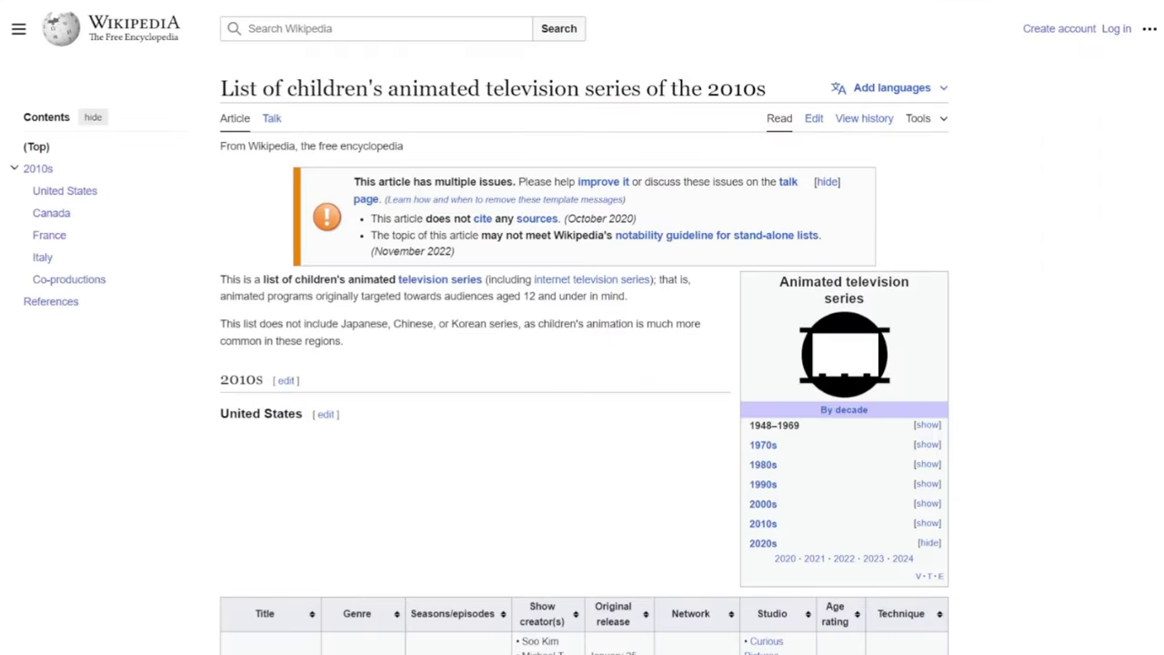
# Switch to Wikipedia's "List of children's animated television series of the 2010s" and browse its United States table.
pyautogui.scroll(-20, 584, 364)
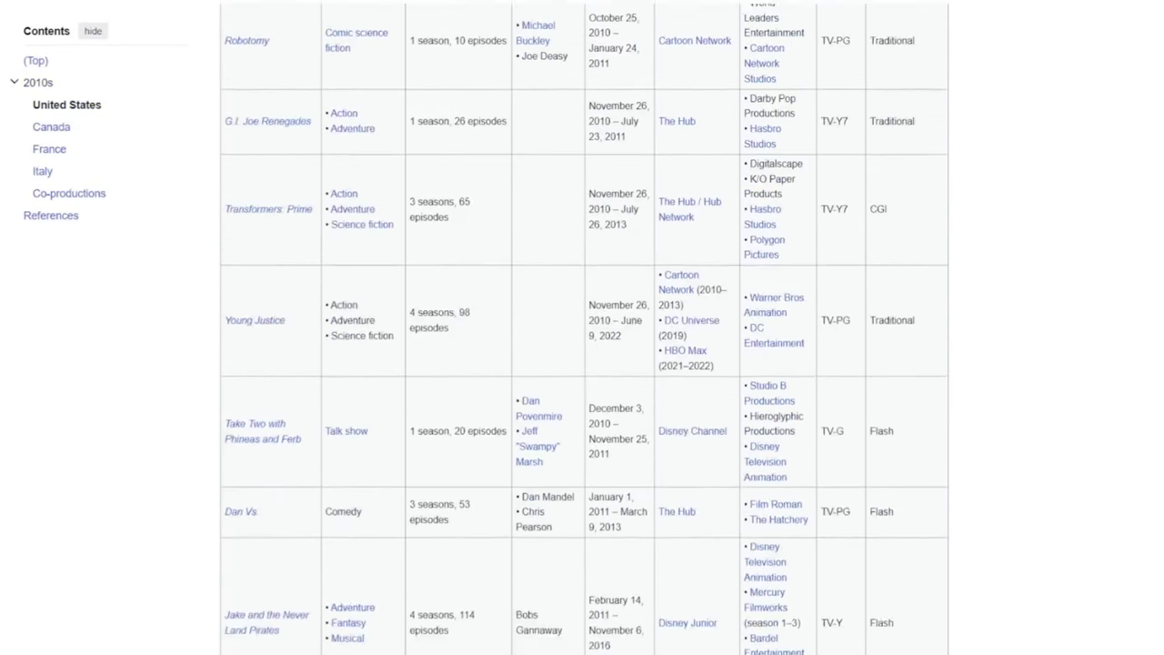
pyautogui.scroll(-20, 582, 327)
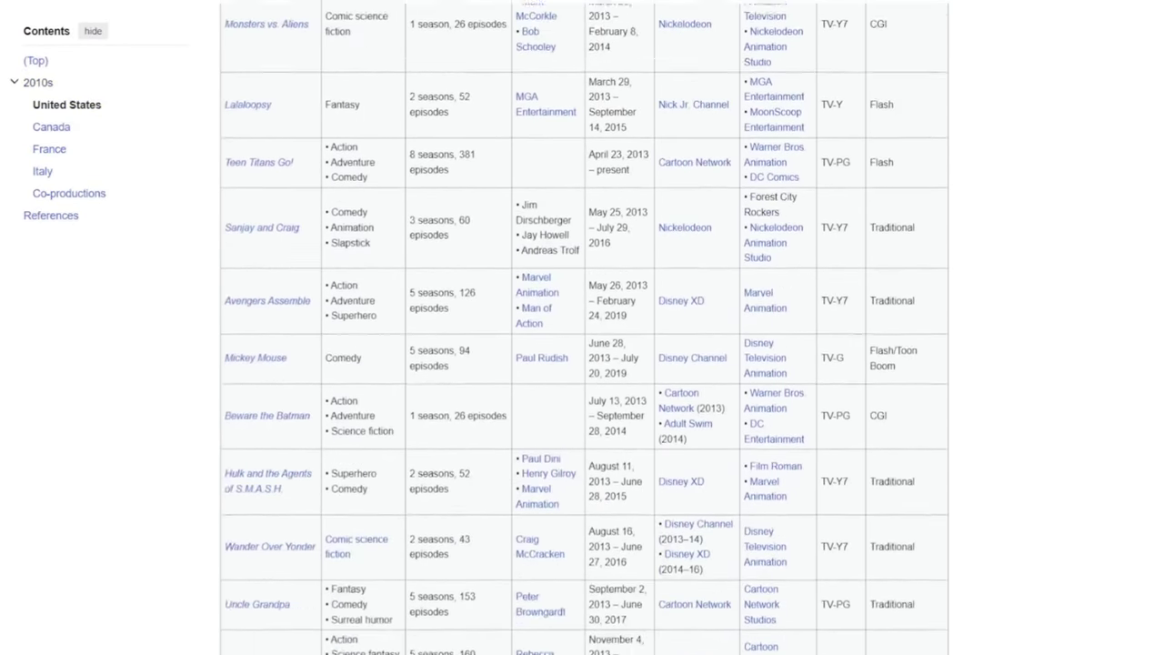
pyautogui.scroll(-20, 582, 327)
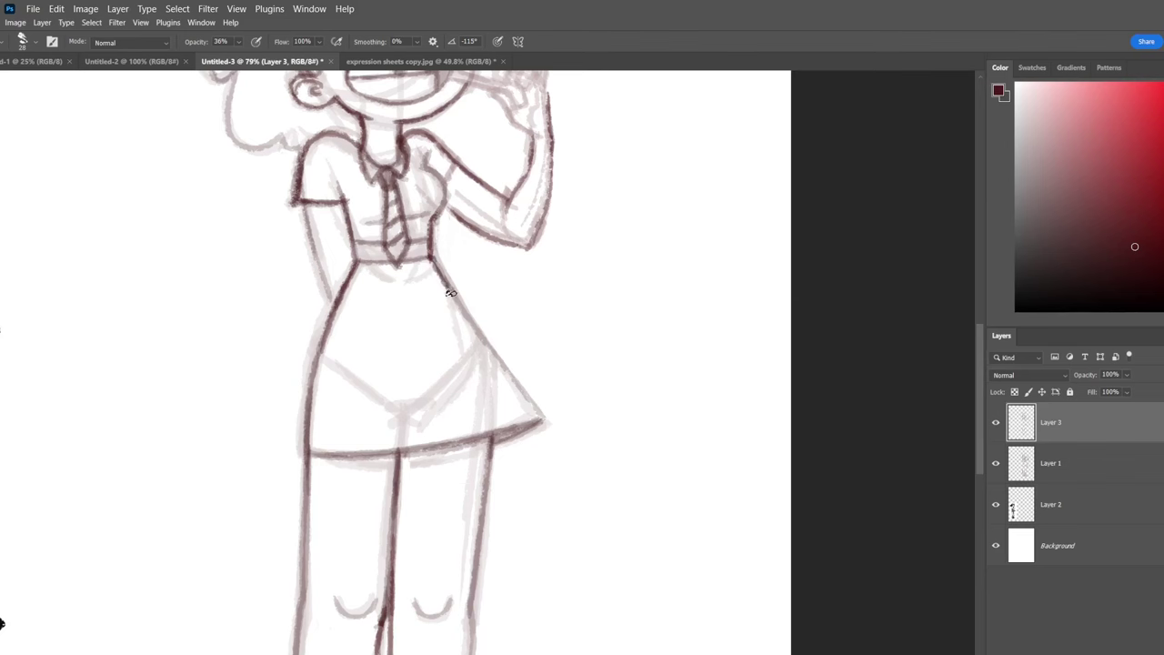
# Trace the slanted side edge of the skirt from the waist down to the flared hem corner on Layer 3.
pyautogui.moveTo(451, 293)
pyautogui.mouseDown()
pyautogui.moveTo(540, 417)
pyautogui.moveTo(504, 437)
pyautogui.moveTo(650, 346)
pyautogui.mouseUp()
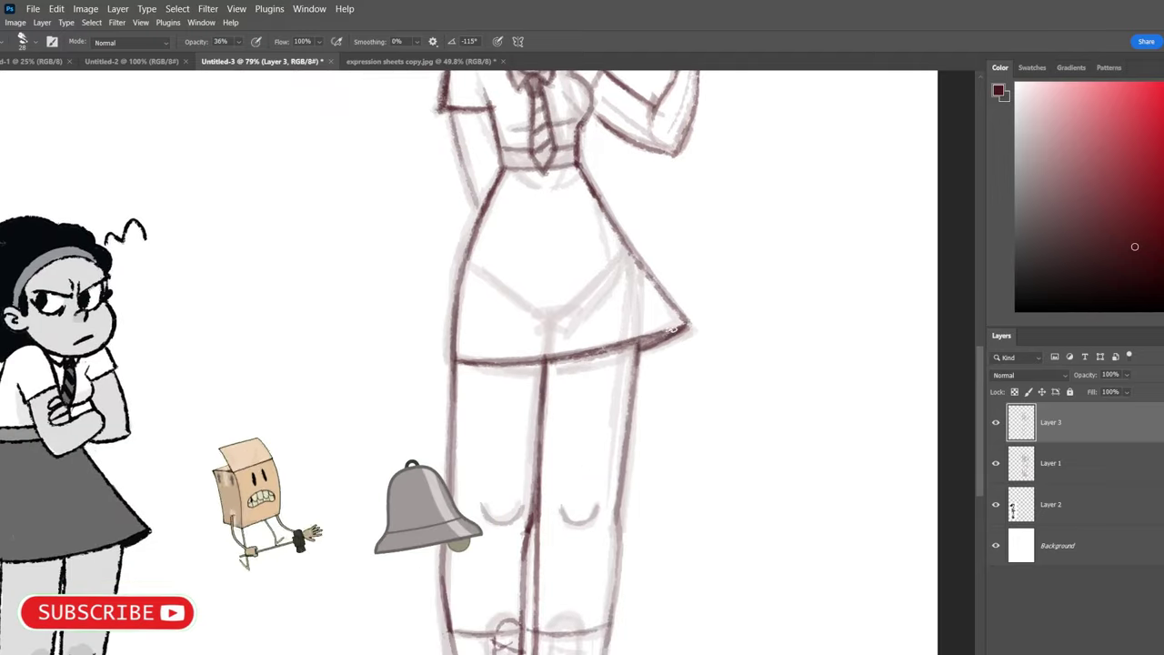
pyautogui.scroll(-5, 684, 369)
pyautogui.scroll(5, 607, 357)
pyautogui.moveTo(612, 354); pyautogui.dragTo(510, 227)
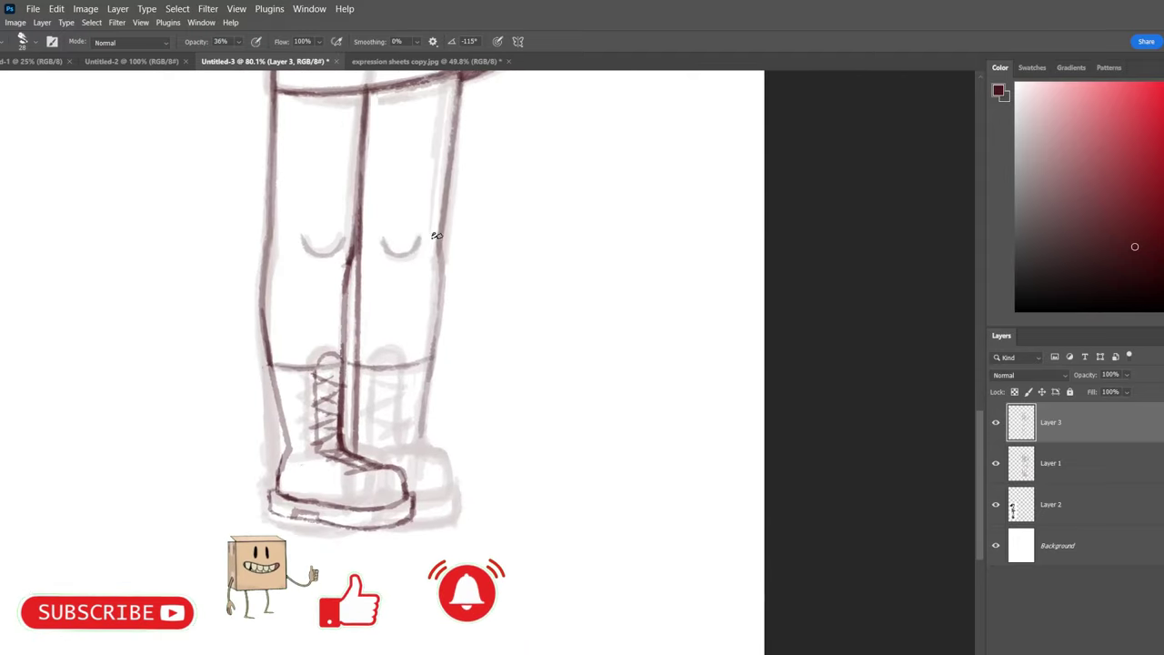
# Darken the back leg's outer contour and its knee curve.
pyautogui.moveTo(546, 391); pyautogui.dragTo(694, 321)
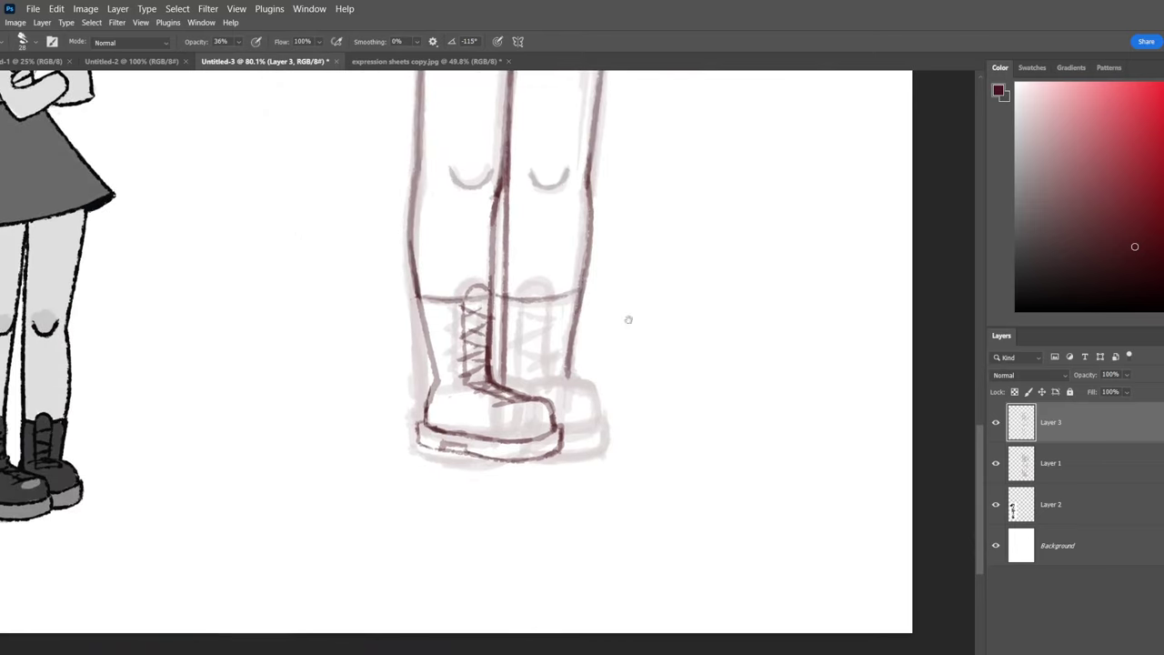
pyautogui.moveTo(640, 78)
pyautogui.mouseDown()
pyautogui.moveTo(641, 255)
pyautogui.moveTo(644, 238)
pyautogui.mouseUp()
pyautogui.moveTo(530, 360)
pyautogui.mouseDown()
pyautogui.moveTo(541, 377)
pyautogui.moveTo(568, 363)
pyautogui.mouseUp()
pyautogui.moveTo(620, 455); pyautogui.dragTo(649, 328)
pyautogui.moveTo(570, 350); pyautogui.dragTo(590, 343)
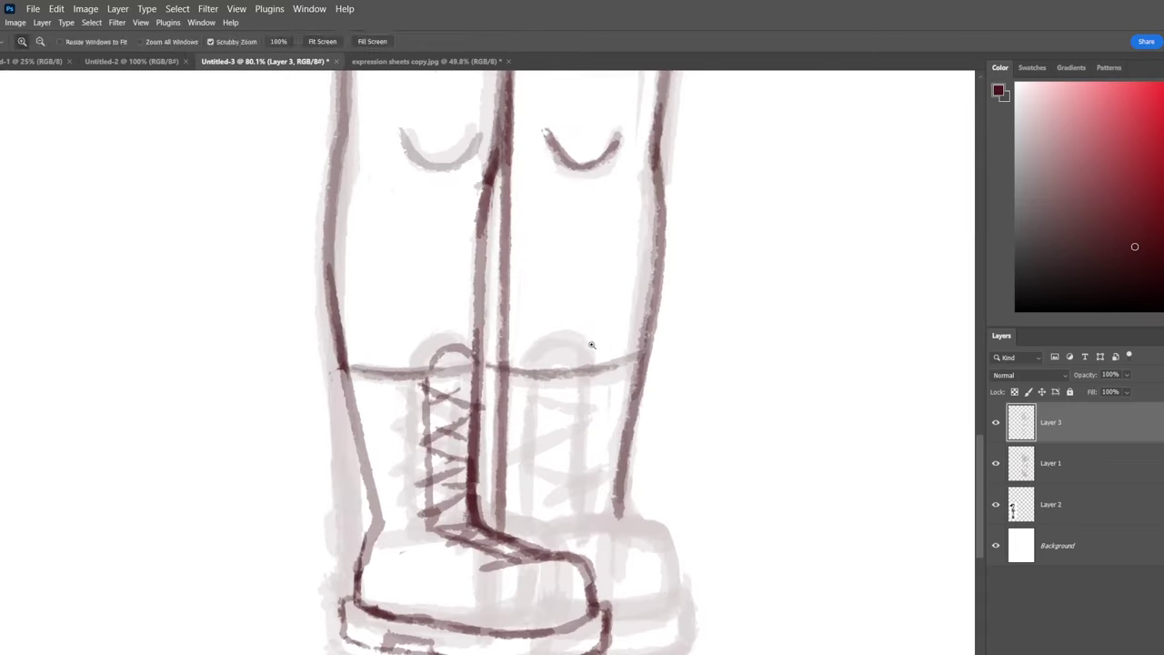
# Darken the outer shaft edge of the front boot from its top line down to the ankle.
pyautogui.moveTo(338, 377); pyautogui.dragTo(377, 532)
pyautogui.scroll(-3, 649, 247)
pyautogui.scroll(3, 514, 274)
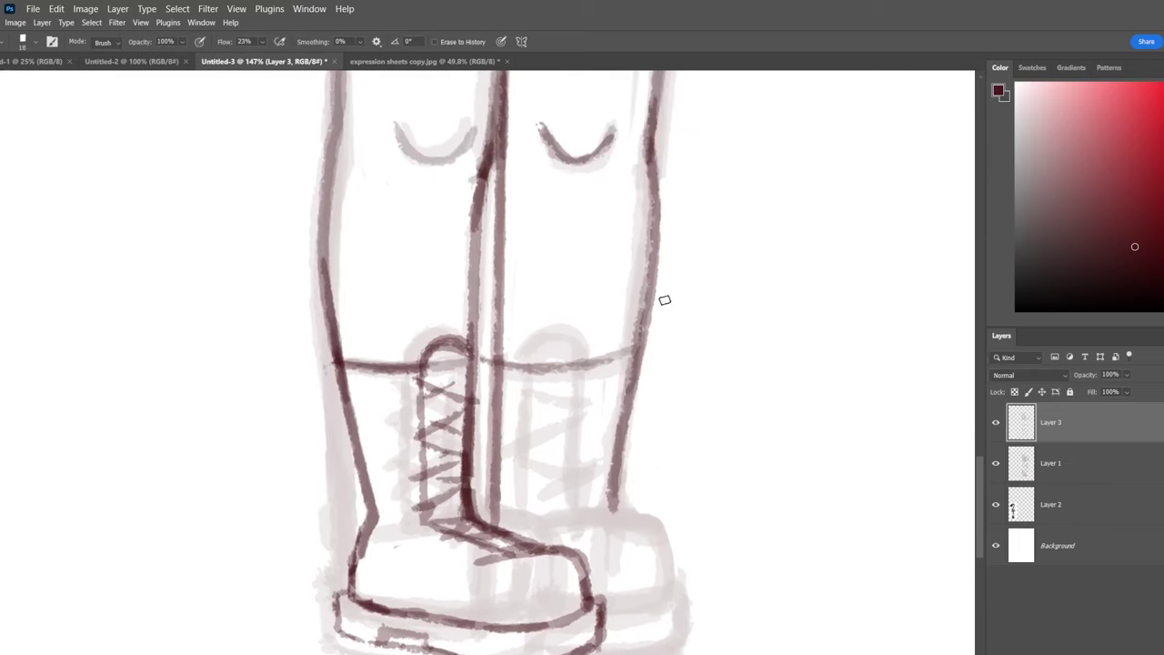
# Erase the lower outer contour of the back leg and redraw it down to the boot.
pyautogui.moveTo(664, 301)
pyautogui.mouseDown()
pyautogui.moveTo(624, 395)
pyautogui.moveTo(611, 468)
pyautogui.moveTo(630, 355)
pyautogui.moveTo(609, 492)
pyautogui.moveTo(630, 413)
pyautogui.mouseUp()
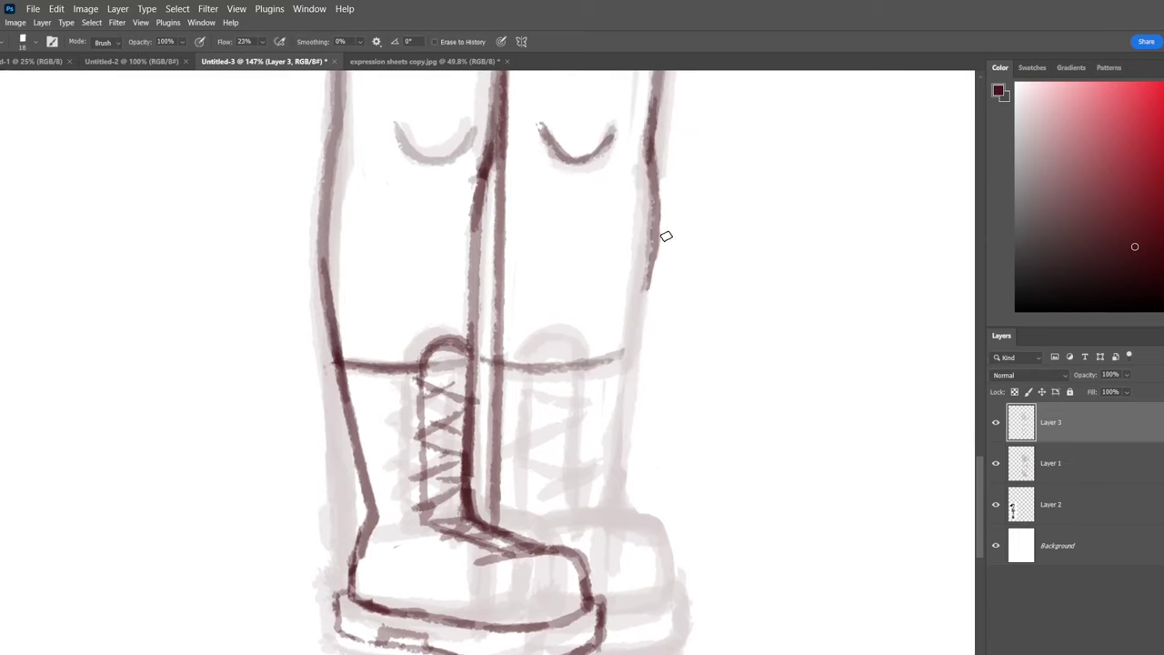
pyautogui.press('b')
pyautogui.moveTo(652, 184); pyautogui.dragTo(610, 509)
# Trace the rounded toe and thick sole of the back boot over the rough sketch.
pyautogui.press('z')
pyautogui.moveTo(680, 353)
pyautogui.mouseDown()
pyautogui.moveTo(657, 394)
pyautogui.moveTo(670, 394)
pyautogui.moveTo(676, 353)
pyautogui.mouseUp()
pyautogui.press('b')
pyautogui.moveTo(626, 435); pyautogui.dragTo(684, 267)
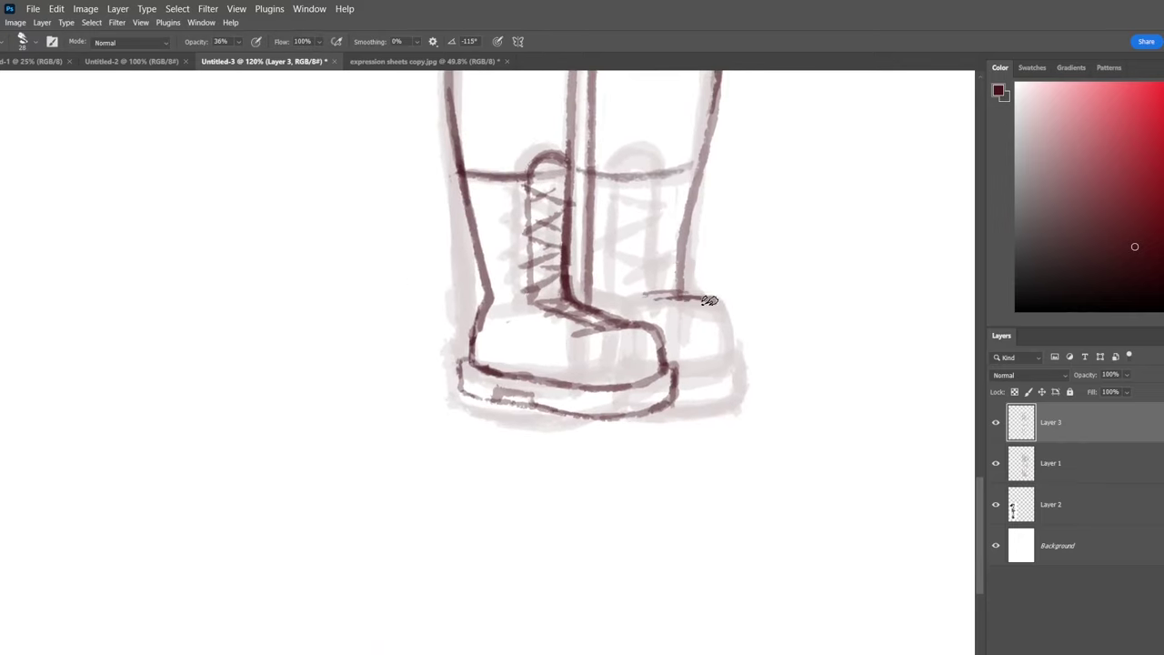
pyautogui.hotkey('ctrl', 'z')
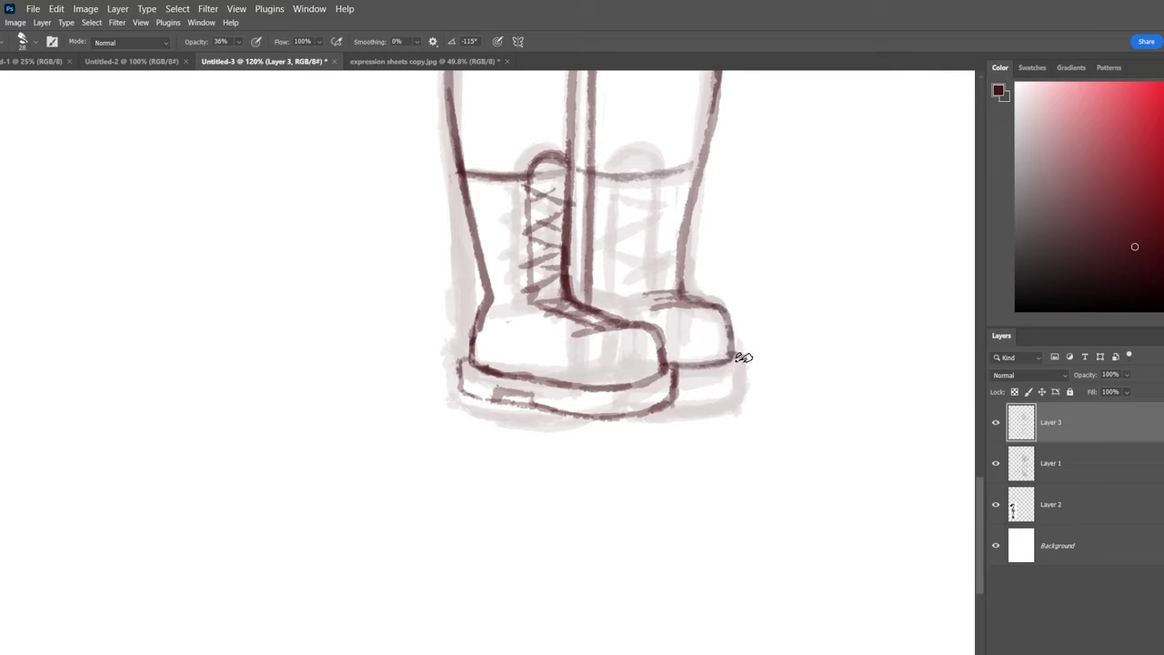
pyautogui.moveTo(675, 394); pyautogui.dragTo(747, 381)
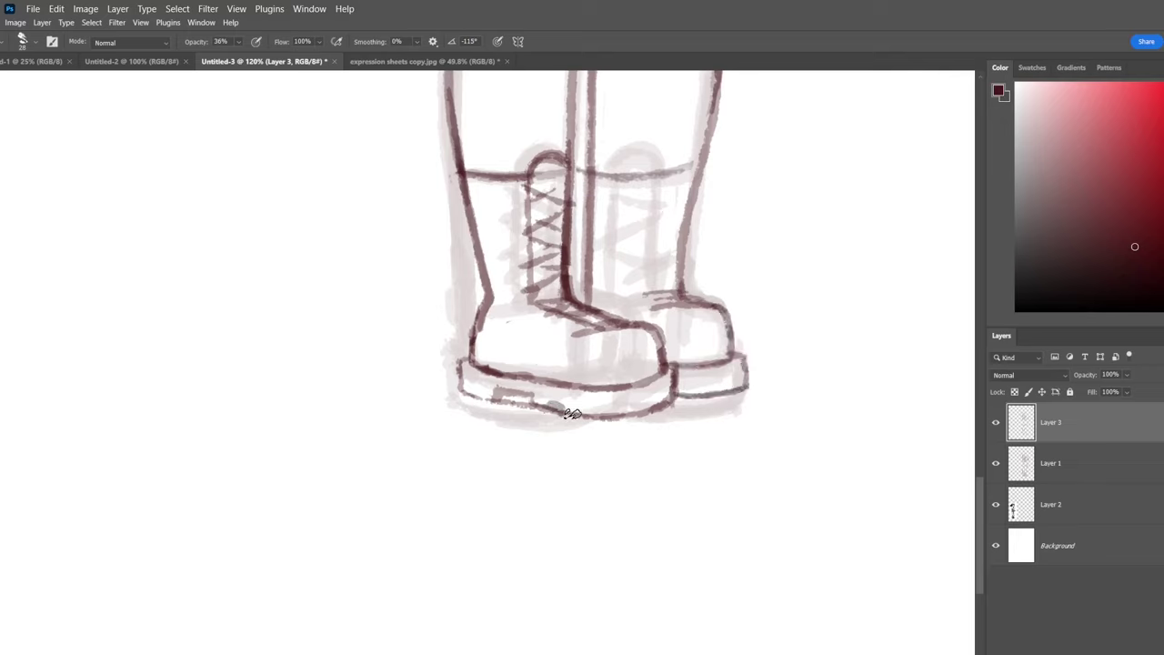
pyautogui.scroll(3, 577, 290)
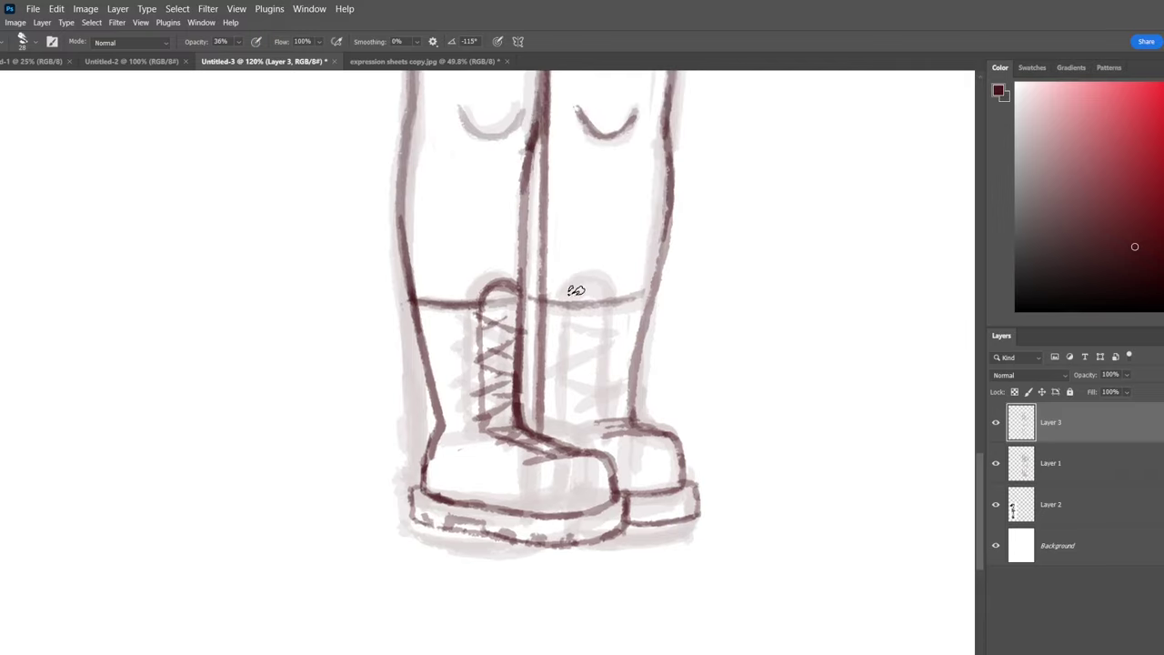
# Trace the back boot's tongue outline and crisscross laces over the rough sketch.
pyautogui.moveTo(566, 301); pyautogui.dragTo(564, 426)
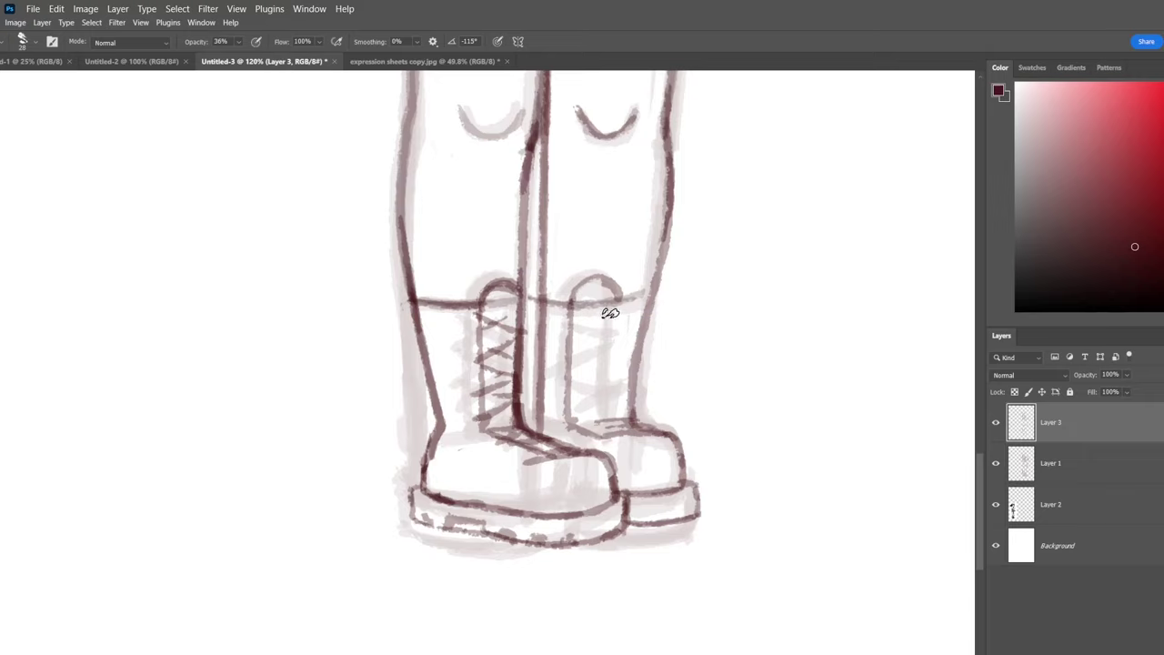
pyautogui.moveTo(606, 311)
pyautogui.mouseDown()
pyautogui.moveTo(606, 417)
pyautogui.moveTo(564, 314)
pyautogui.moveTo(609, 331)
pyautogui.moveTo(568, 365)
pyautogui.moveTo(604, 379)
pyautogui.moveTo(562, 406)
pyautogui.mouseUp()
pyautogui.moveTo(608, 400); pyautogui.dragTo(565, 417)
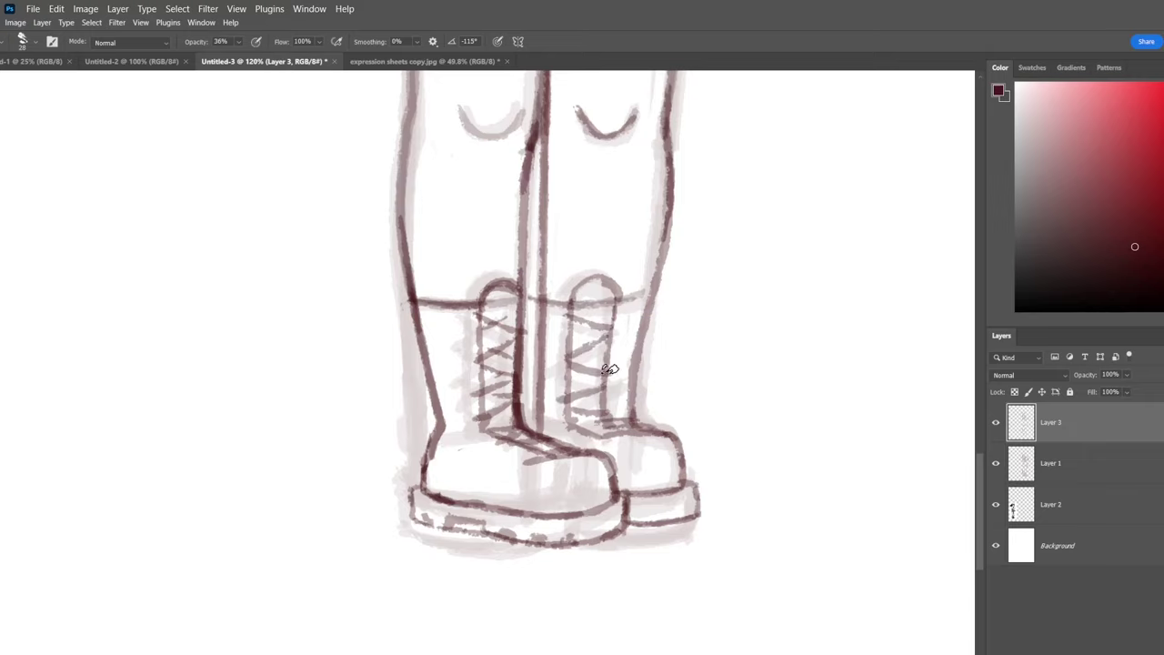
# Darken the curved knee lines on both legs.
pyautogui.moveTo(633, 360); pyautogui.dragTo(570, 560)
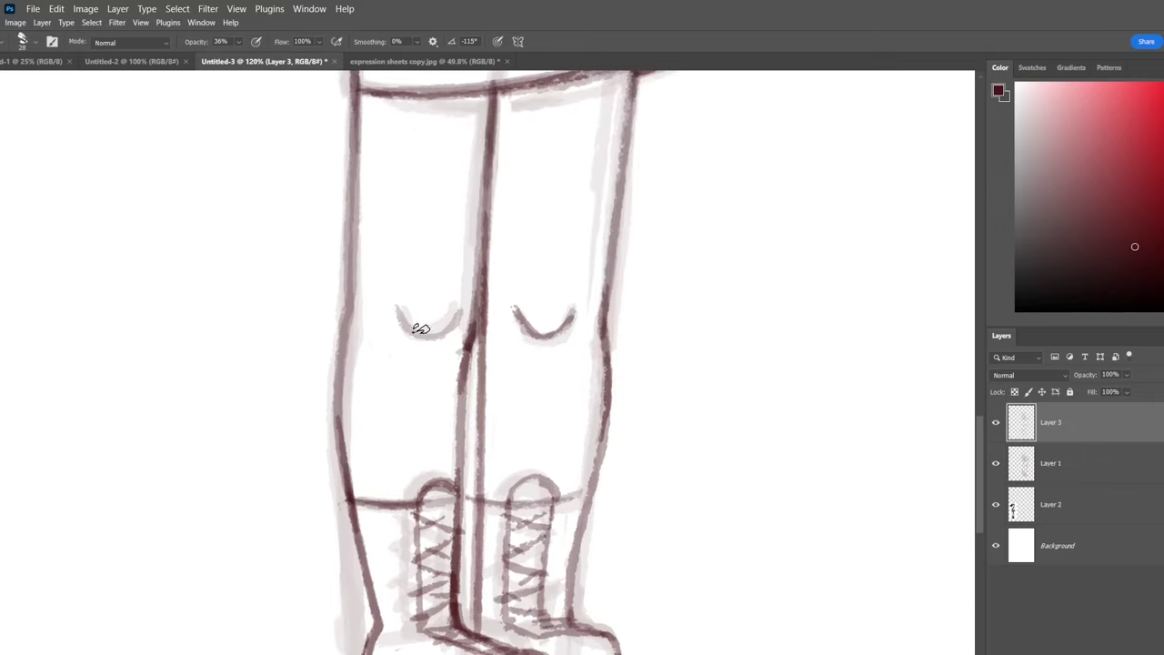
pyautogui.moveTo(414, 325)
pyautogui.mouseDown()
pyautogui.moveTo(461, 312)
pyautogui.moveTo(410, 321)
pyautogui.mouseUp()
pyautogui.moveTo(527, 325); pyautogui.dragTo(571, 320)
pyautogui.moveTo(639, 317); pyautogui.dragTo(643, 519)
# Erase stray rough lines and sketch the hanging arm beside the skirt on Layer 1, correcting strokes along the way.
pyautogui.press('e')
pyautogui.moveTo(535, 264); pyautogui.dragTo(527, 462)
pyautogui.moveTo(629, 313)
pyautogui.mouseDown()
pyautogui.moveTo(600, 314)
pyautogui.moveTo(629, 314)
pyautogui.mouseUp()
pyautogui.press('b')
pyautogui.moveTo(392, 198); pyautogui.dragTo(439, 321)
pyautogui.press('e')
pyautogui.moveTo(396, 280)
pyautogui.mouseDown()
pyautogui.moveTo(388, 243)
pyautogui.moveTo(430, 375)
pyautogui.mouseUp()
pyautogui.press('b')
pyautogui.moveTo(393, 233); pyautogui.dragTo(429, 360)
# Rough in the hand at the end of the hanging arm, undoing and redrawing its first strokes.
pyautogui.moveTo(541, 373)
pyautogui.mouseDown()
pyautogui.moveTo(548, 482)
pyautogui.moveTo(514, 477)
pyautogui.mouseUp()
pyautogui.moveTo(564, 457)
pyautogui.mouseDown()
pyautogui.moveTo(591, 332)
pyautogui.moveTo(611, 343)
pyautogui.mouseUp()
pyautogui.hotkey('ctrl', 'z')
pyautogui.hotkey('ctrl', 'z')
pyautogui.moveTo(488, 361)
pyautogui.mouseDown()
pyautogui.moveTo(479, 473)
pyautogui.moveTo(452, 450)
pyautogui.mouseUp()
pyautogui.moveTo(533, 438); pyautogui.dragTo(590, 319)
pyautogui.scroll(2, 537, 386)
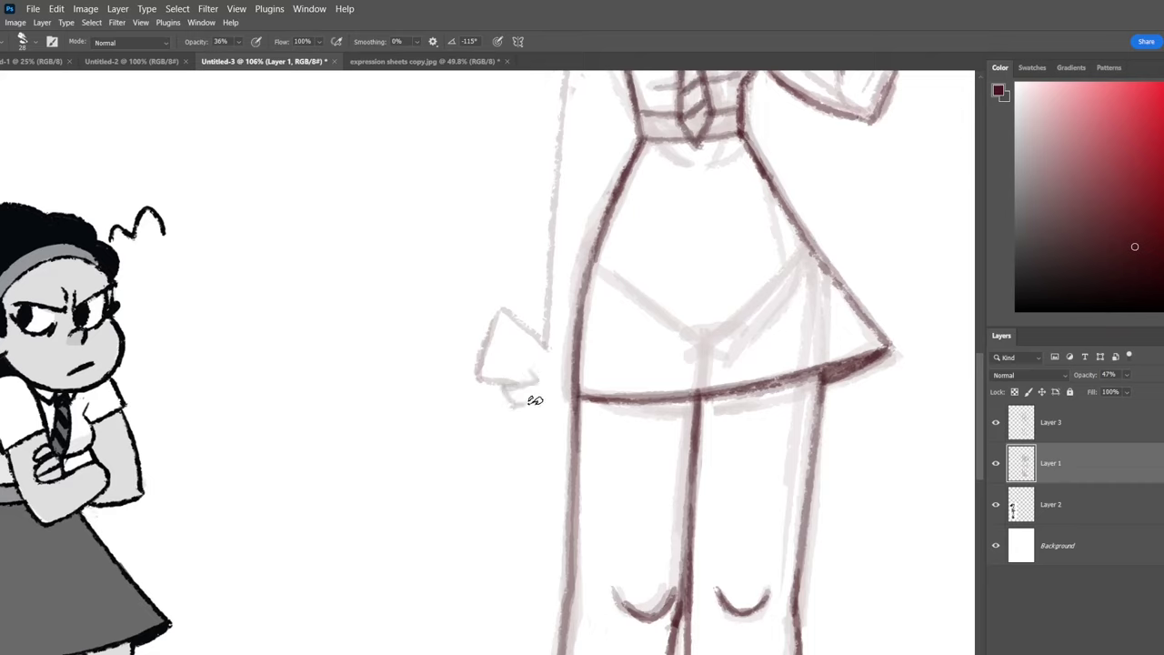
# Undo the last hand strokes and re-sketch the fingers and the hand's lower edge up to the skirt.
pyautogui.hotkey('ctrl', 'z')
pyautogui.hotkey('ctrl', 'z')
pyautogui.hotkey('ctrl', 'z')
pyautogui.hotkey('ctrl', 'z')
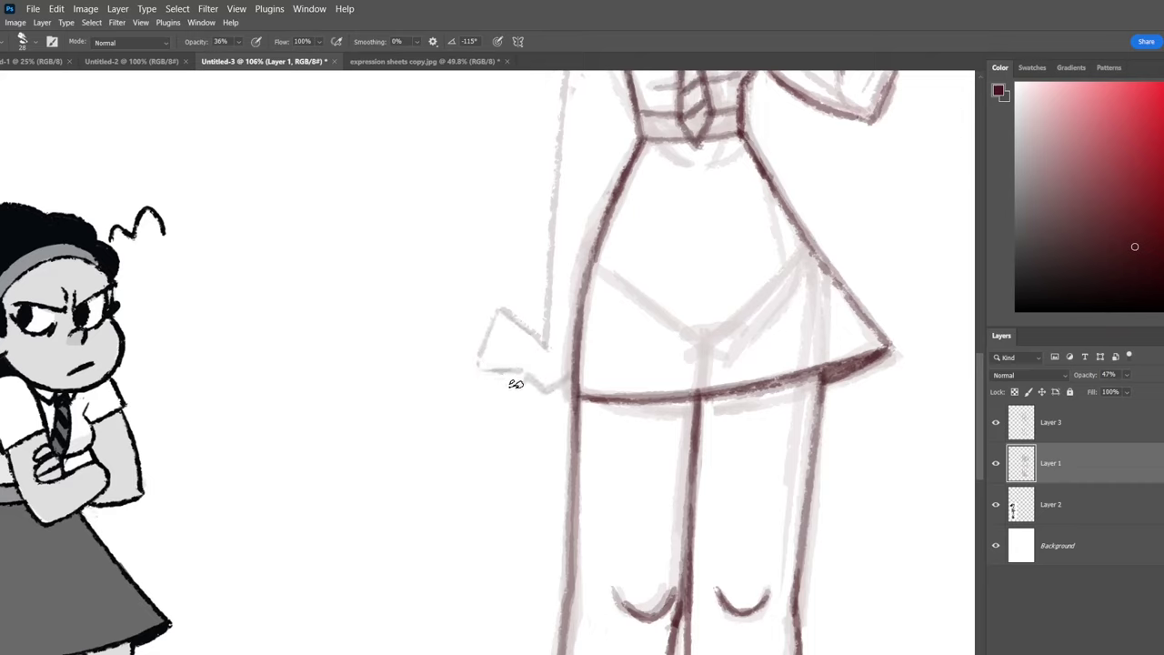
pyautogui.hotkey('ctrl', 'z')
pyautogui.moveTo(573, 377)
pyautogui.mouseDown()
pyautogui.moveTo(506, 377)
pyautogui.moveTo(515, 416)
pyautogui.mouseUp()
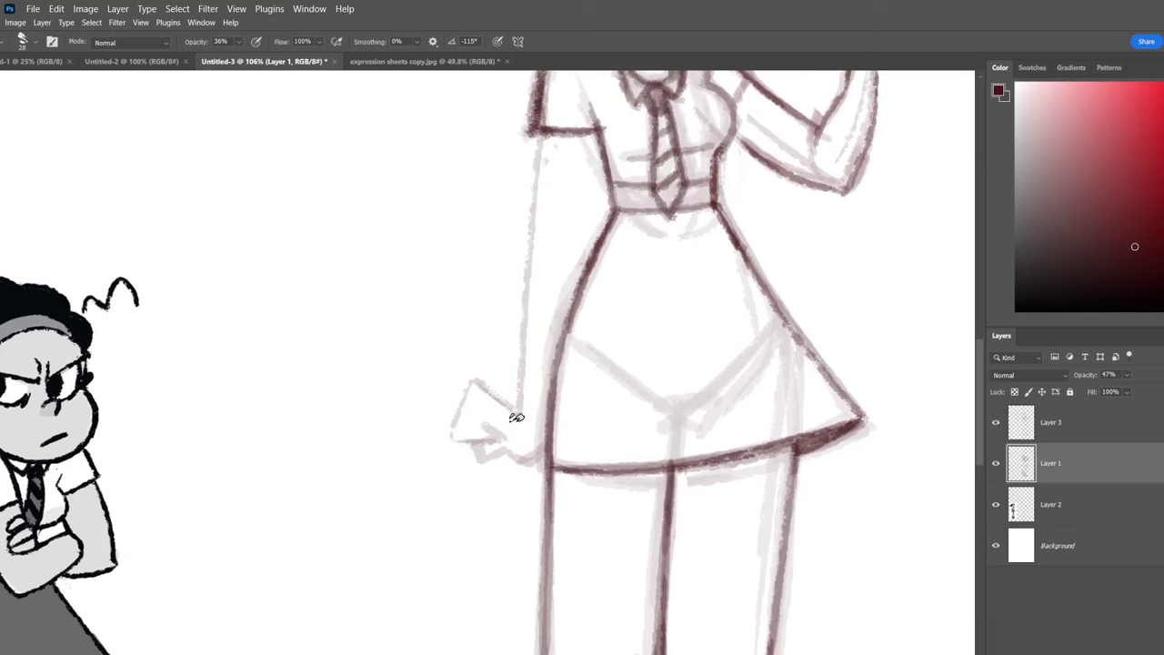
# Strengthen both edges of the rough hanging arm and reshape its hand, checking the expression sheets file for reference.
pyautogui.scroll(5, 511, 351)
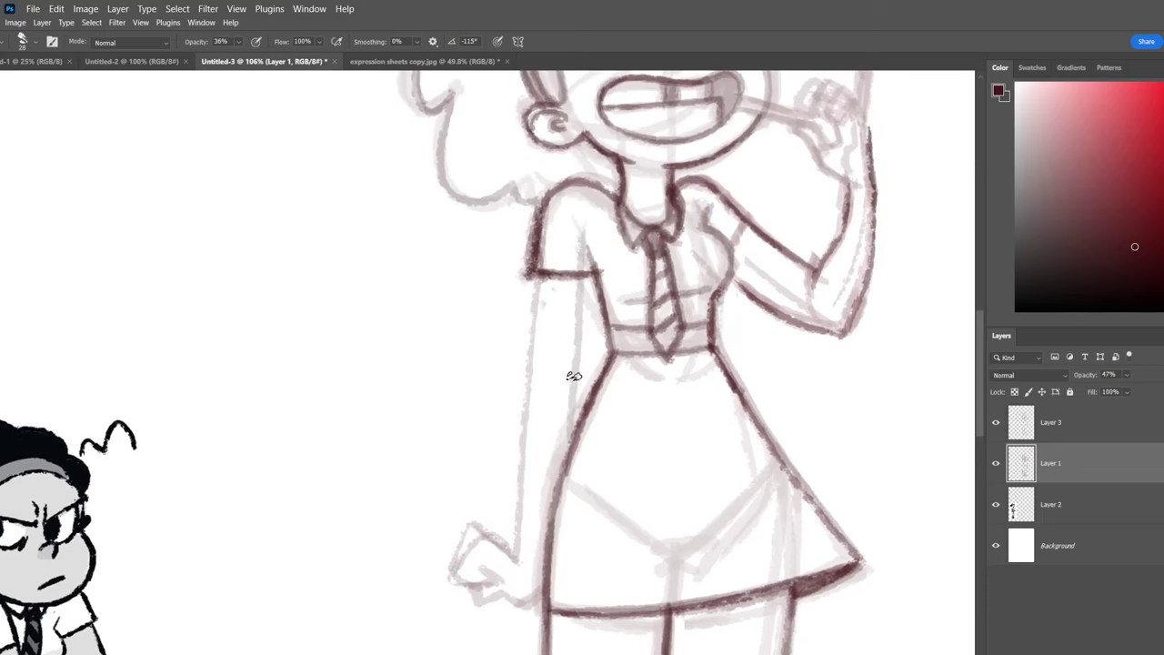
pyautogui.moveTo(537, 279); pyautogui.dragTo(517, 554)
pyautogui.moveTo(580, 280); pyautogui.dragTo(573, 421)
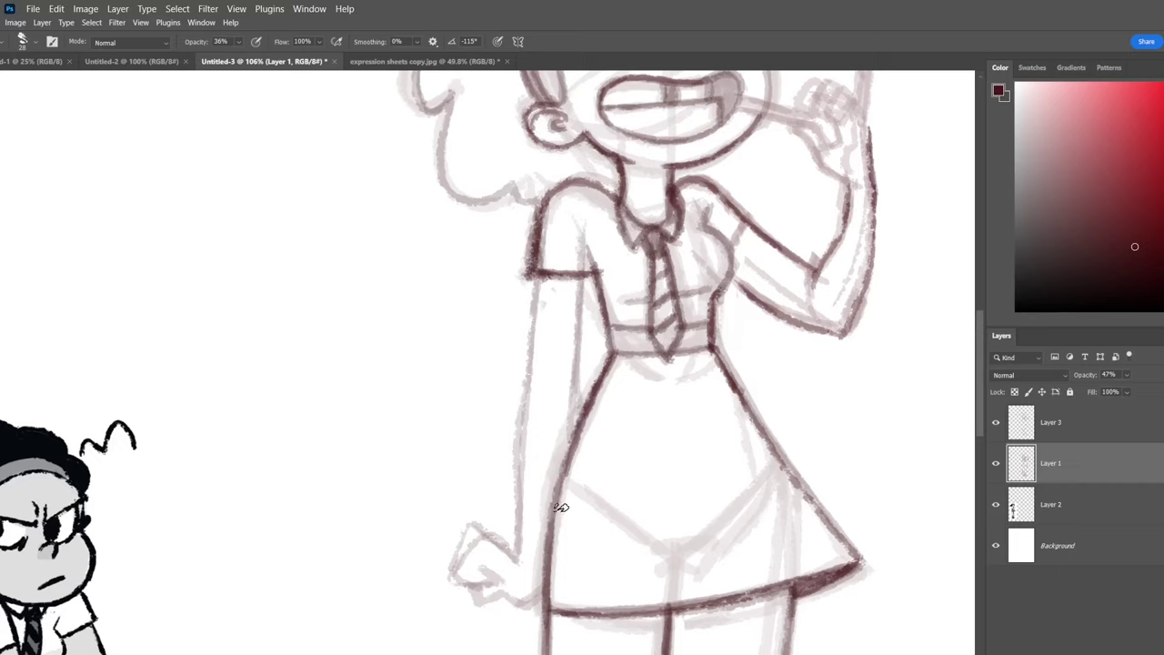
pyautogui.moveTo(519, 532); pyautogui.dragTo(503, 350)
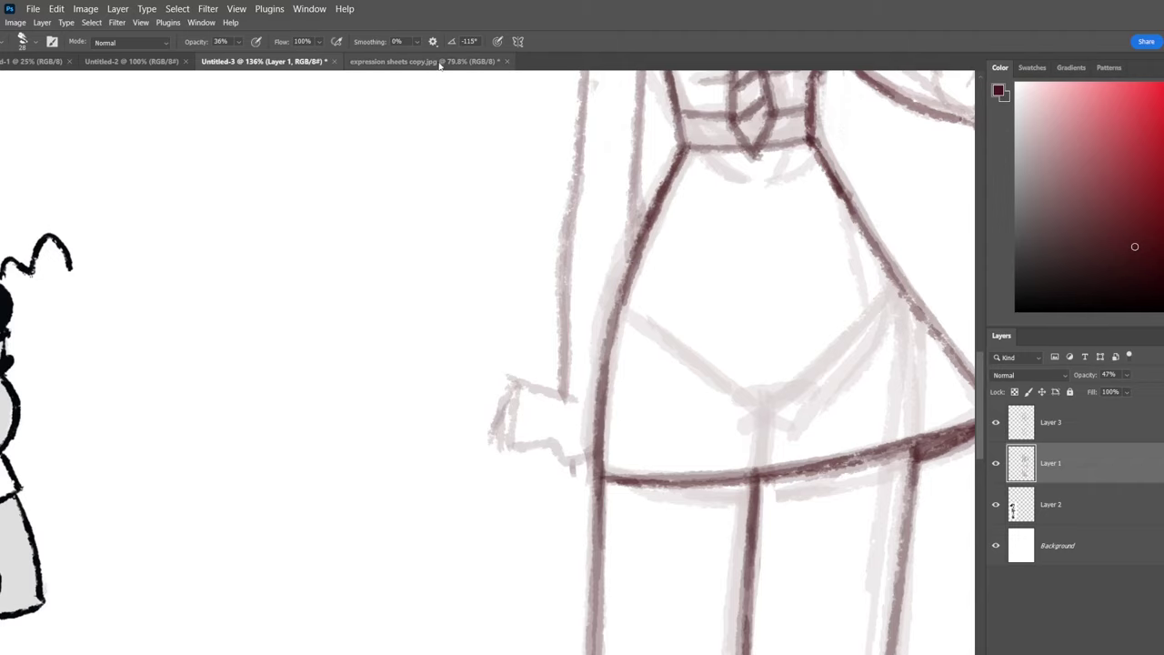
pyautogui.click(427, 61)
pyautogui.click(264, 61)
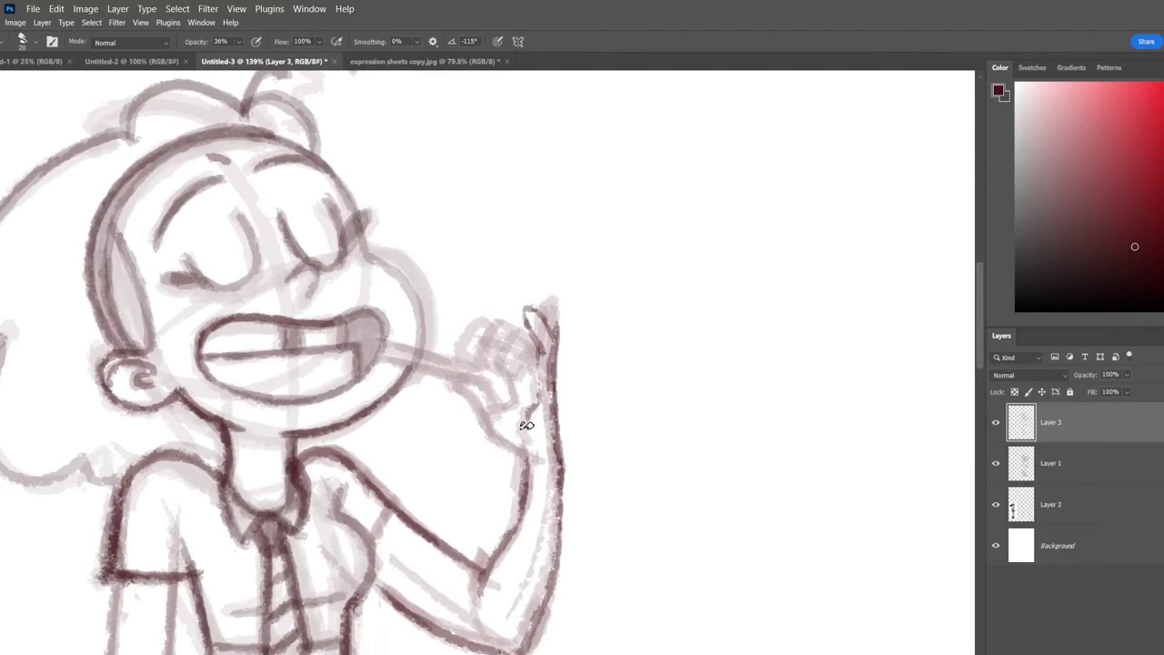
# Trace the raised hand's fingers, thumb and palm over the rough sketch on Layer 3.
pyautogui.moveTo(526, 426); pyautogui.dragTo(525, 447)
pyautogui.scroll(5, 527, 344)
pyautogui.moveTo(545, 359); pyautogui.dragTo(493, 400)
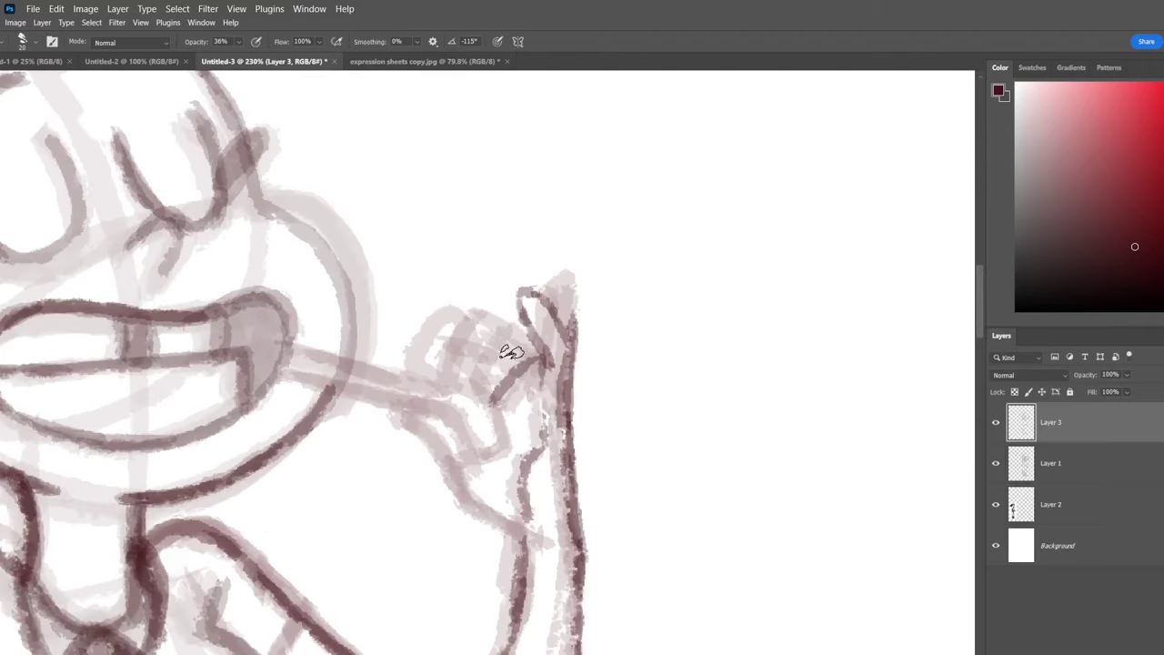
pyautogui.moveTo(520, 331)
pyautogui.mouseDown()
pyautogui.moveTo(445, 351)
pyautogui.moveTo(451, 387)
pyautogui.moveTo(475, 384)
pyautogui.mouseUp()
pyautogui.hotkey('ctrl', 'z')
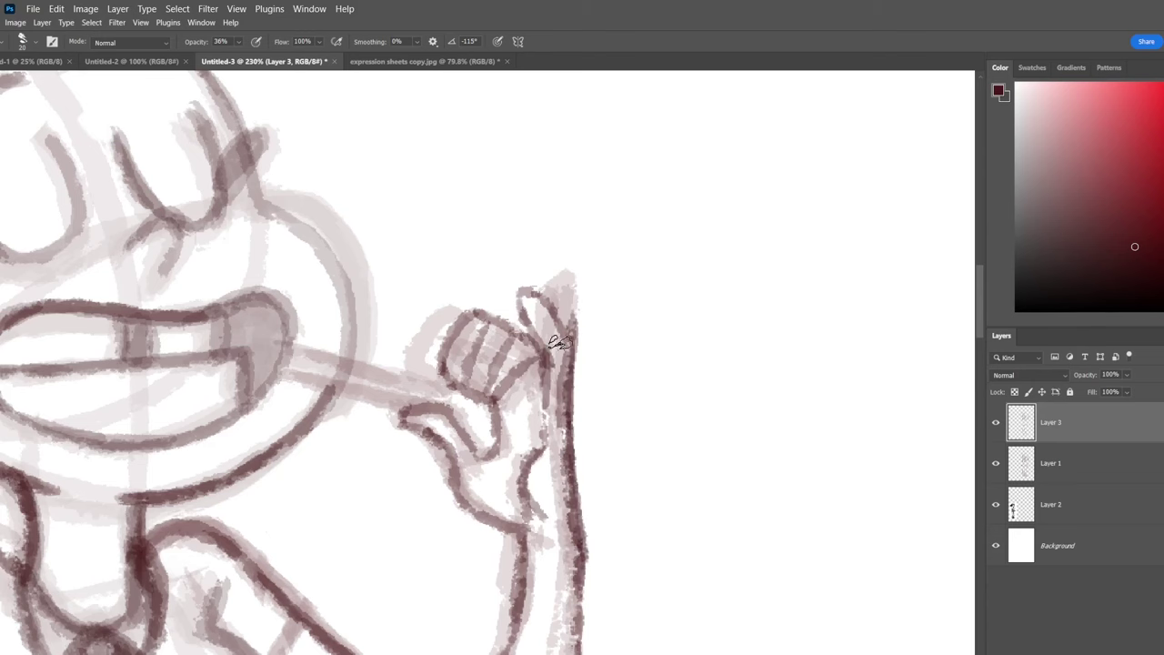
pyautogui.moveTo(527, 313)
pyautogui.mouseDown()
pyautogui.moveTo(543, 352)
pyautogui.moveTo(497, 397)
pyautogui.mouseUp()
pyautogui.moveTo(510, 340)
pyautogui.mouseDown()
pyautogui.moveTo(488, 386)
pyautogui.moveTo(465, 380)
pyautogui.mouseUp()
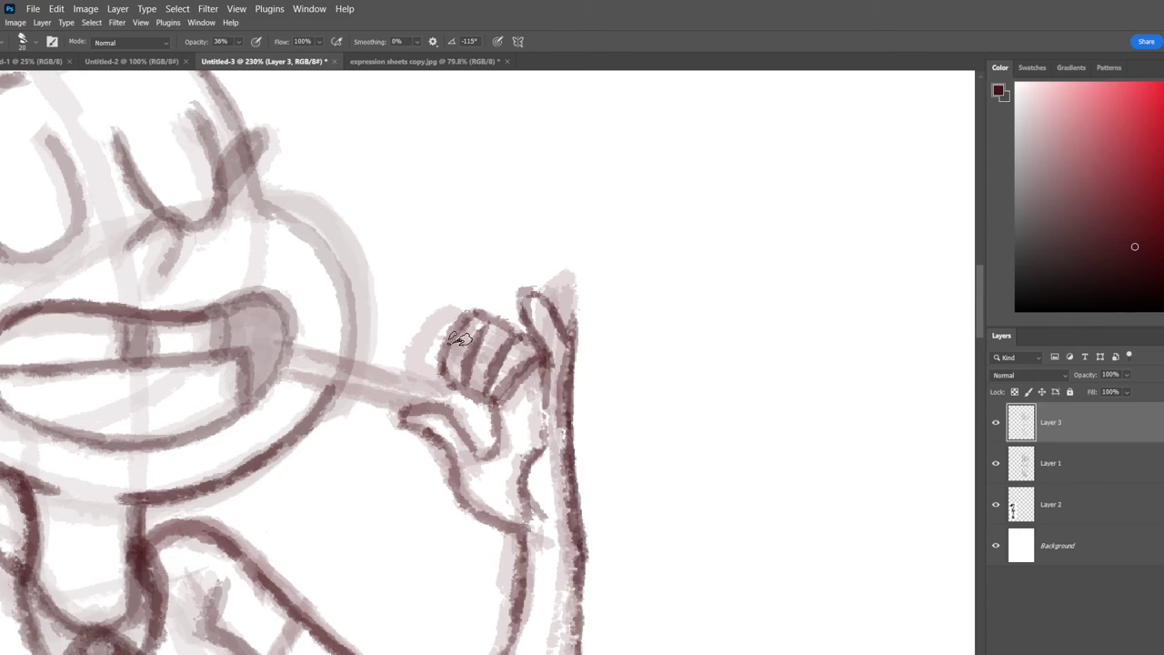
pyautogui.moveTo(461, 331); pyautogui.dragTo(454, 380)
pyautogui.moveTo(482, 400); pyautogui.dragTo(489, 409)
# Darken the tooth gap and the mouth's inner corner, and trace the stick running to the raised hand.
pyautogui.moveTo(373, 384); pyautogui.dragTo(605, 398)
pyautogui.moveTo(458, 337); pyautogui.dragTo(458, 376)
pyautogui.moveTo(459, 375)
pyautogui.mouseDown()
pyautogui.moveTo(487, 375)
pyautogui.moveTo(485, 423)
pyautogui.mouseUp()
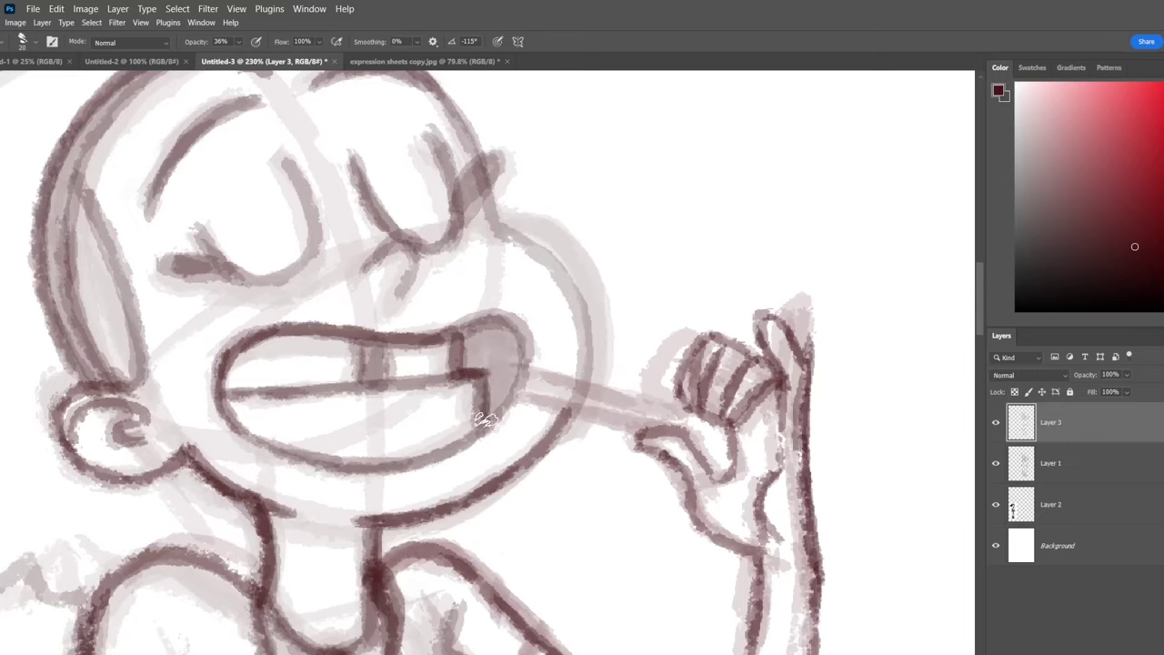
pyautogui.moveTo(545, 379)
pyautogui.mouseDown()
pyautogui.moveTo(419, 345)
pyautogui.moveTo(553, 394)
pyautogui.moveTo(398, 358)
pyautogui.moveTo(561, 392)
pyautogui.moveTo(424, 345)
pyautogui.mouseUp()
pyautogui.moveTo(337, 315)
pyautogui.mouseDown()
pyautogui.moveTo(396, 329)
pyautogui.moveTo(371, 375)
pyautogui.mouseUp()
pyautogui.moveTo(395, 330); pyautogui.dragTo(368, 377)
pyautogui.moveTo(432, 387); pyautogui.dragTo(594, 392)
pyautogui.moveTo(394, 314)
pyautogui.mouseDown()
pyautogui.moveTo(388, 343)
pyautogui.moveTo(402, 317)
pyautogui.moveTo(415, 352)
pyautogui.mouseUp()
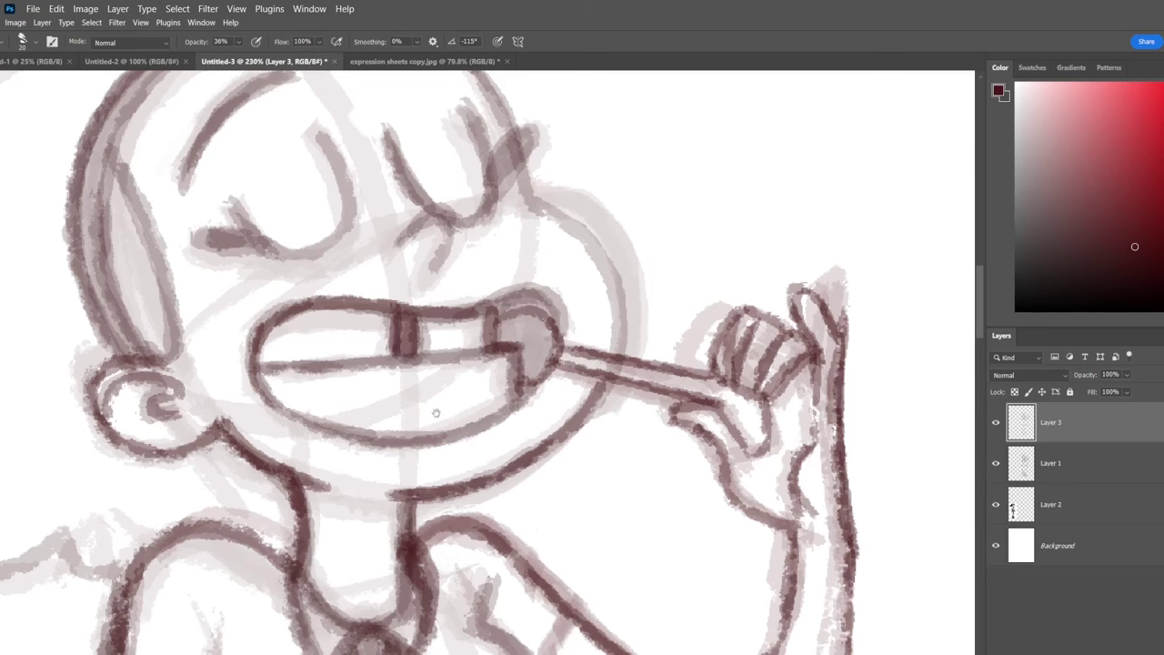
# Darken the line between the upper and lower teeth and the mouth's lower edge, erasing the excess below it.
pyautogui.moveTo(437, 413); pyautogui.dragTo(655, 341)
pyautogui.moveTo(532, 286); pyautogui.dragTo(718, 275)
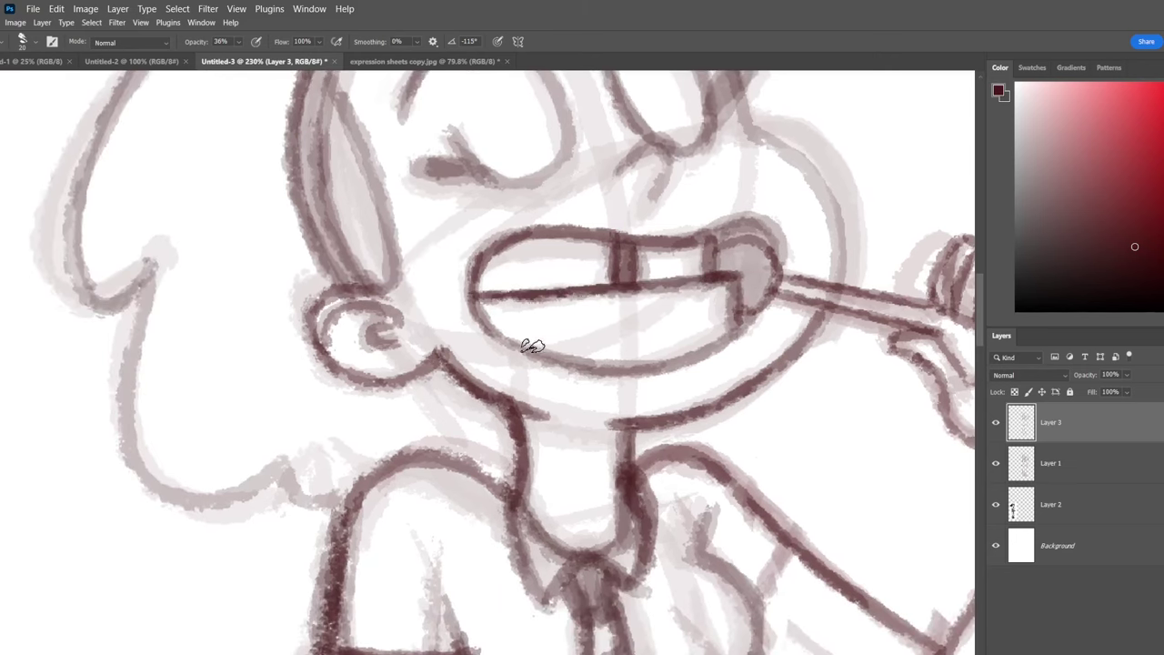
pyautogui.moveTo(495, 331)
pyautogui.mouseDown()
pyautogui.moveTo(688, 345)
pyautogui.moveTo(759, 307)
pyautogui.mouseUp()
pyautogui.press('e')
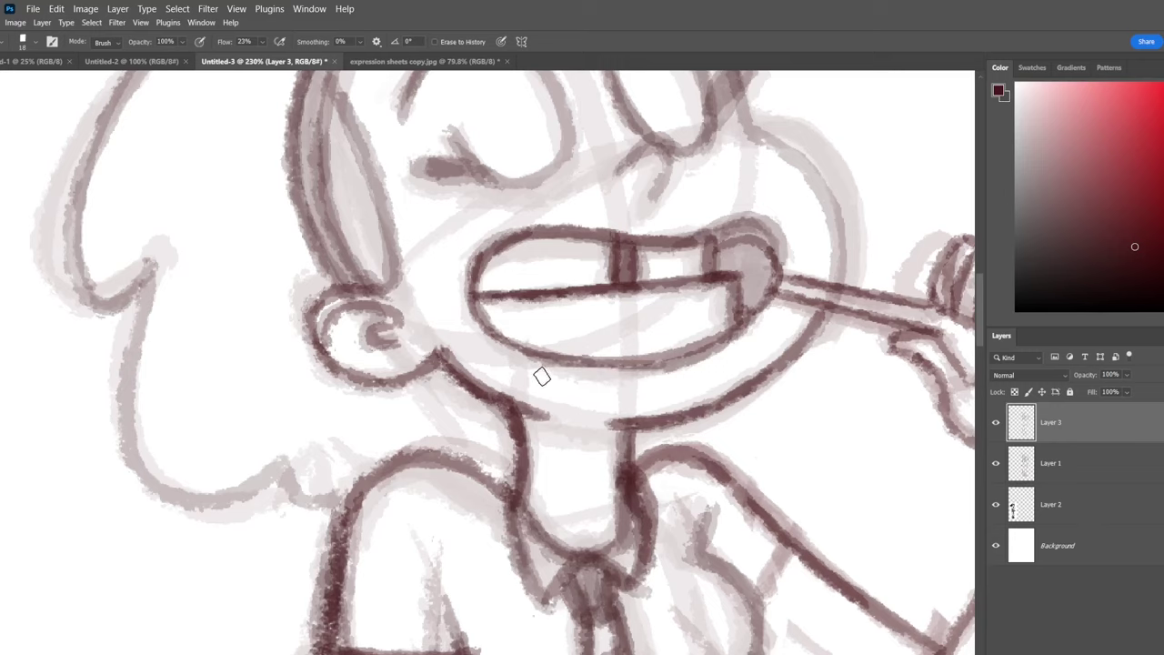
pyautogui.moveTo(541, 377)
pyautogui.mouseDown()
pyautogui.moveTo(751, 330)
pyautogui.moveTo(482, 347)
pyautogui.mouseUp()
pyautogui.press('b')
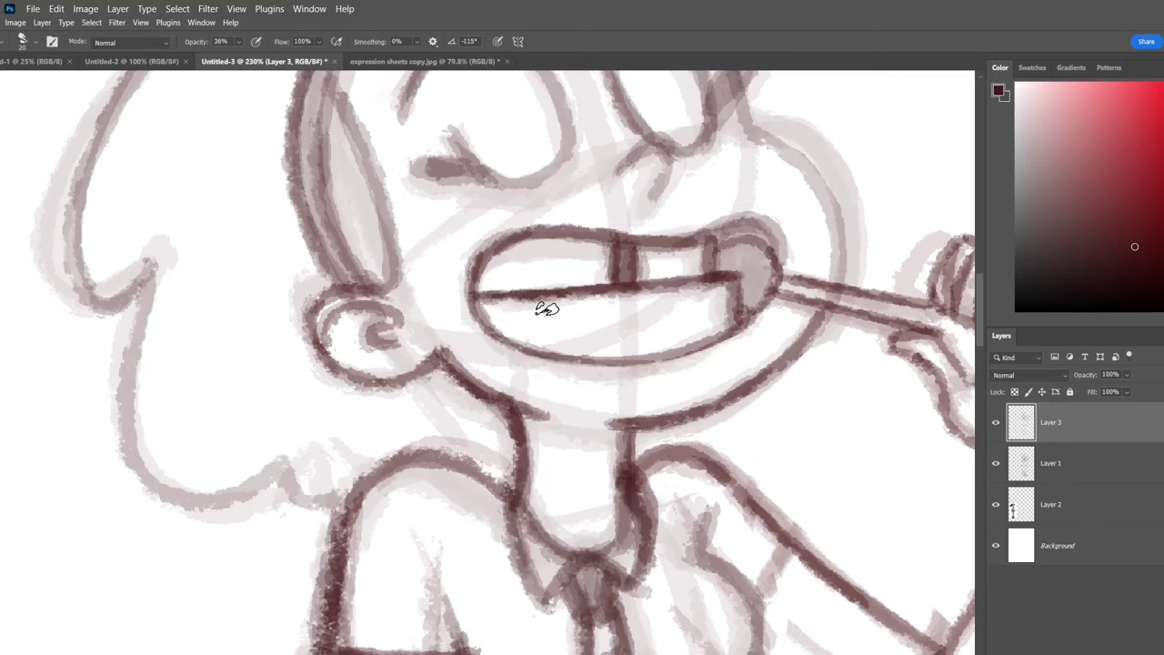
# Draw short vertical lines dividing the lower and upper rows into individual teeth.
pyautogui.moveTo(538, 303); pyautogui.dragTo(537, 348)
pyautogui.moveTo(588, 304); pyautogui.dragTo(587, 357)
pyautogui.moveTo(643, 290); pyautogui.dragTo(644, 359)
pyautogui.moveTo(691, 289); pyautogui.dragTo(695, 349)
pyautogui.moveTo(518, 240); pyautogui.dragTo(517, 291)
pyautogui.moveTo(559, 240); pyautogui.dragTo(558, 289)
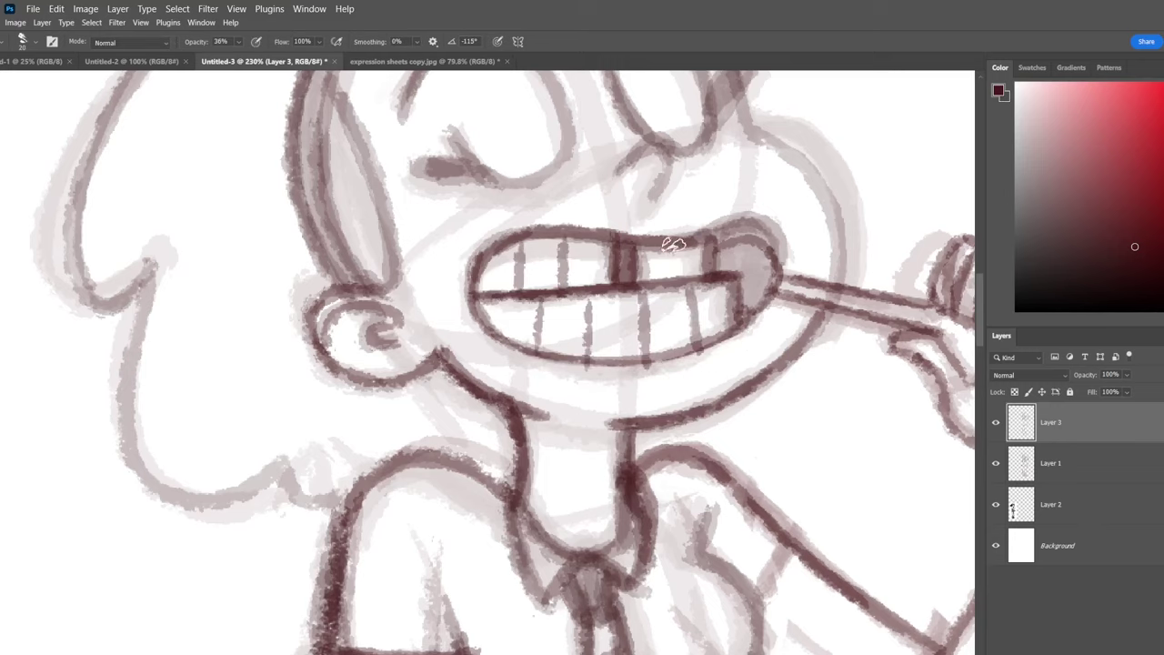
pyautogui.moveTo(672, 243); pyautogui.dragTo(673, 278)
# Trace the outer and inner edges of the hanging arm from the sleeve down to the wrist.
pyautogui.hotkey('ctrl', 'space')
pyautogui.moveTo(746, 356)
pyautogui.mouseDown()
pyautogui.moveTo(655, 356)
pyautogui.moveTo(823, 355)
pyautogui.mouseUp()
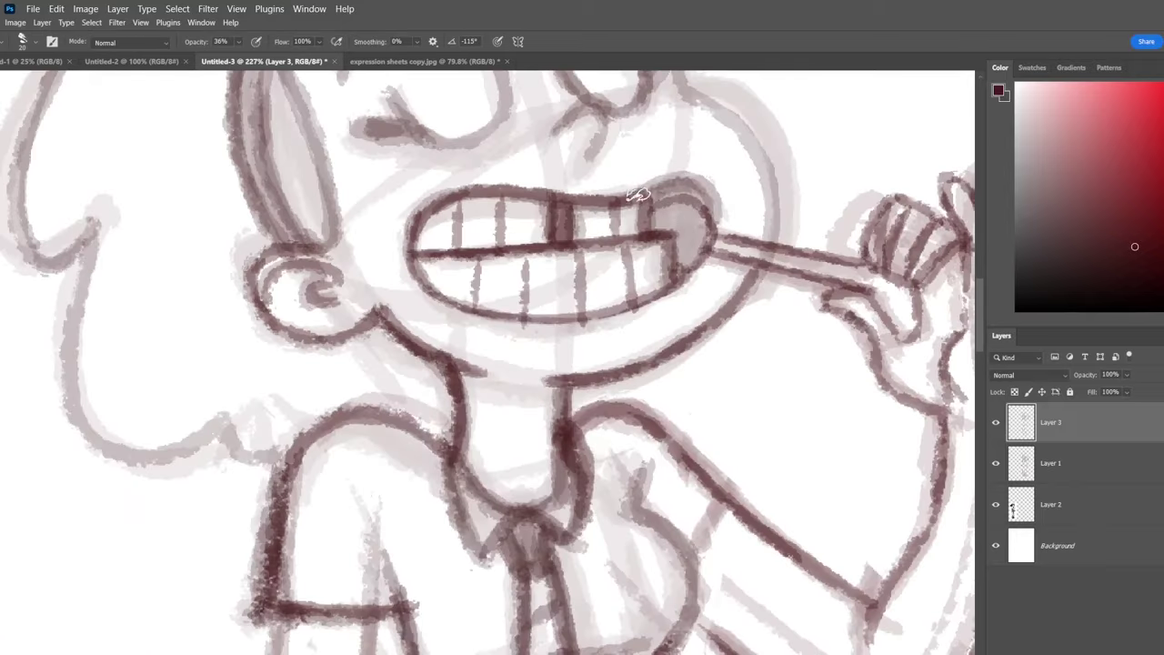
pyautogui.moveTo(636, 195)
pyautogui.mouseDown()
pyautogui.moveTo(700, 186)
pyautogui.moveTo(714, 218)
pyautogui.moveTo(519, 295)
pyautogui.moveTo(456, 245)
pyautogui.moveTo(482, 244)
pyautogui.mouseUp()
pyautogui.hotkey('ctrl', 'space')
pyautogui.press('b')
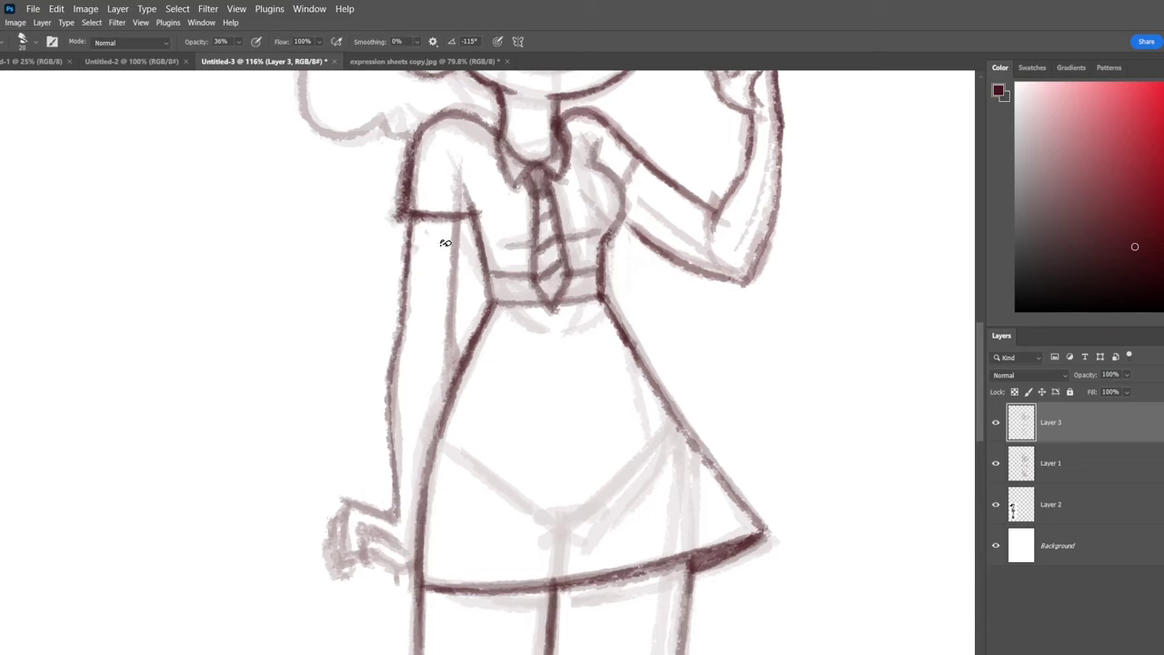
pyautogui.scroll(2, 464, 442)
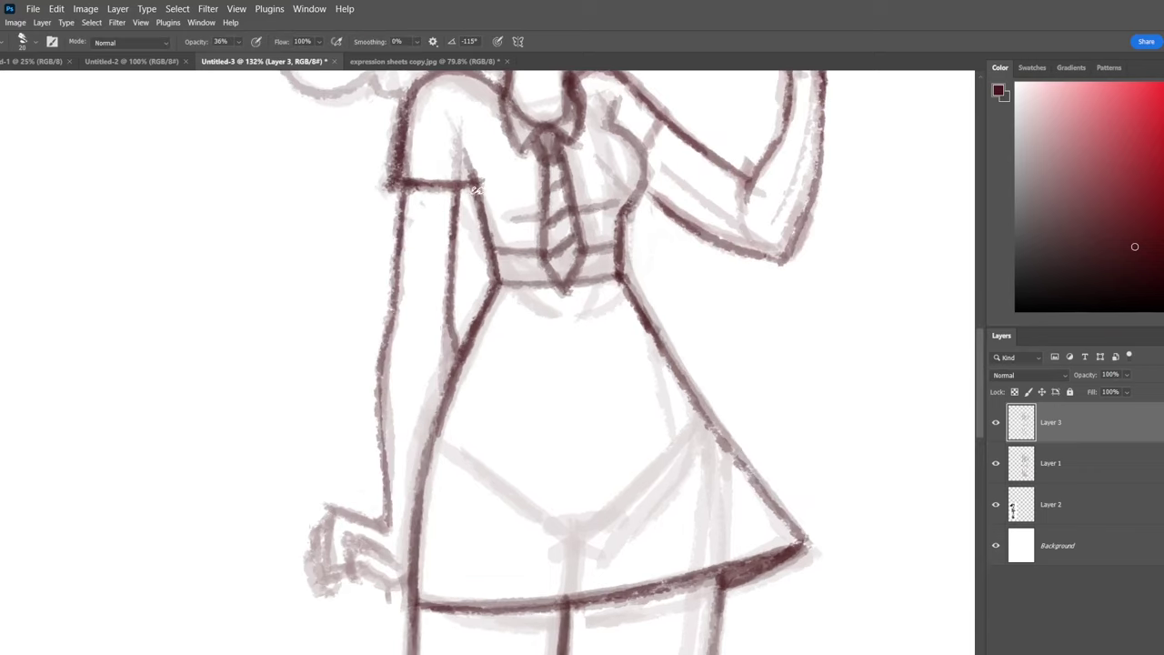
# Trace the hanging hand's back, curled fingers and thumb over the rough sketch.
pyautogui.press('space')
pyautogui.moveTo(362, 476); pyautogui.dragTo(457, 278)
pyautogui.hotkey('ctrl', 'space')
pyautogui.moveTo(457, 278); pyautogui.dragTo(514, 278)
pyautogui.moveTo(500, 356)
pyautogui.mouseDown()
pyautogui.moveTo(408, 327)
pyautogui.moveTo(435, 421)
pyautogui.mouseUp()
pyautogui.moveTo(446, 382); pyautogui.dragTo(511, 411)
pyautogui.moveTo(434, 391)
pyautogui.mouseDown()
pyautogui.moveTo(431, 433)
pyautogui.moveTo(518, 454)
pyautogui.mouseUp()
pyautogui.moveTo(378, 369)
pyautogui.mouseDown()
pyautogui.moveTo(390, 372)
pyautogui.moveTo(364, 416)
pyautogui.moveTo(418, 466)
pyautogui.mouseUp()
pyautogui.moveTo(434, 366)
pyautogui.mouseDown()
pyautogui.moveTo(466, 387)
pyautogui.moveTo(431, 440)
pyautogui.mouseUp()
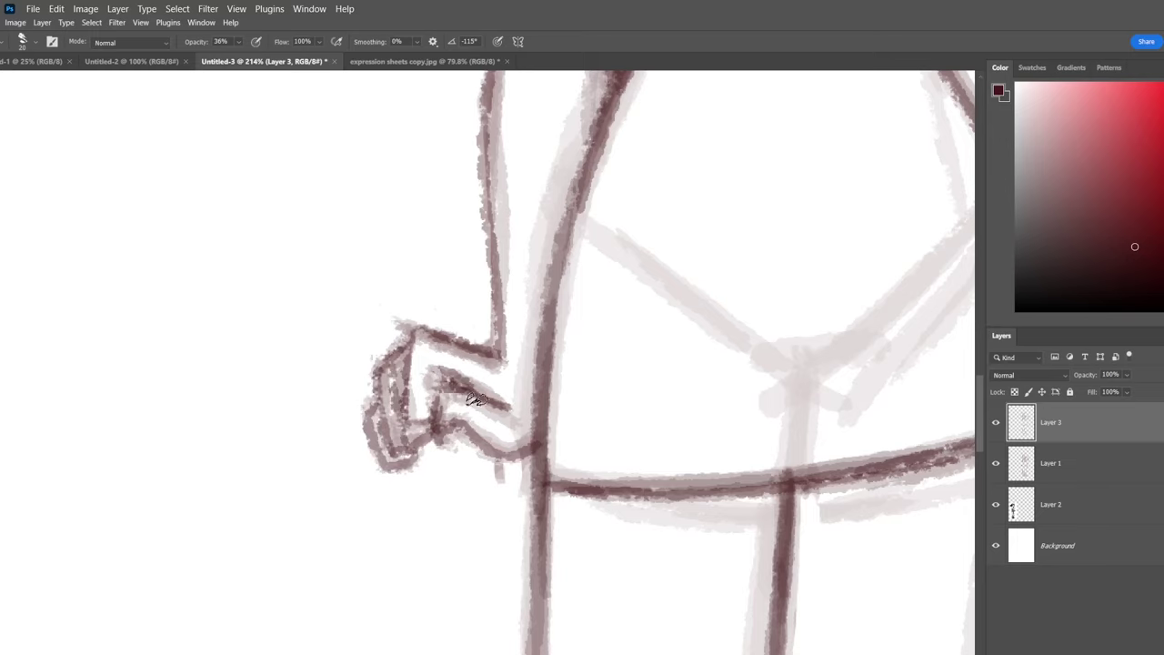
pyautogui.moveTo(496, 315); pyautogui.dragTo(504, 486)
pyautogui.press('space')
pyautogui.moveTo(486, 218); pyautogui.dragTo(496, 504)
pyautogui.moveTo(608, 273)
pyautogui.mouseDown()
pyautogui.moveTo(556, 424)
pyautogui.moveTo(538, 604)
pyautogui.mouseUp()
pyautogui.hotkey('ctrl', 'space')
pyautogui.moveTo(607, 447); pyautogui.dragTo(536, 436)
pyautogui.press('space')
pyautogui.moveTo(610, 273)
pyautogui.mouseDown()
pyautogui.moveTo(587, 405)
pyautogui.moveTo(642, 397)
pyautogui.mouseUp()
pyautogui.hotkey('ctrl', 'space')
pyautogui.press('space')
pyautogui.moveTo(619, 554); pyautogui.dragTo(624, 411)
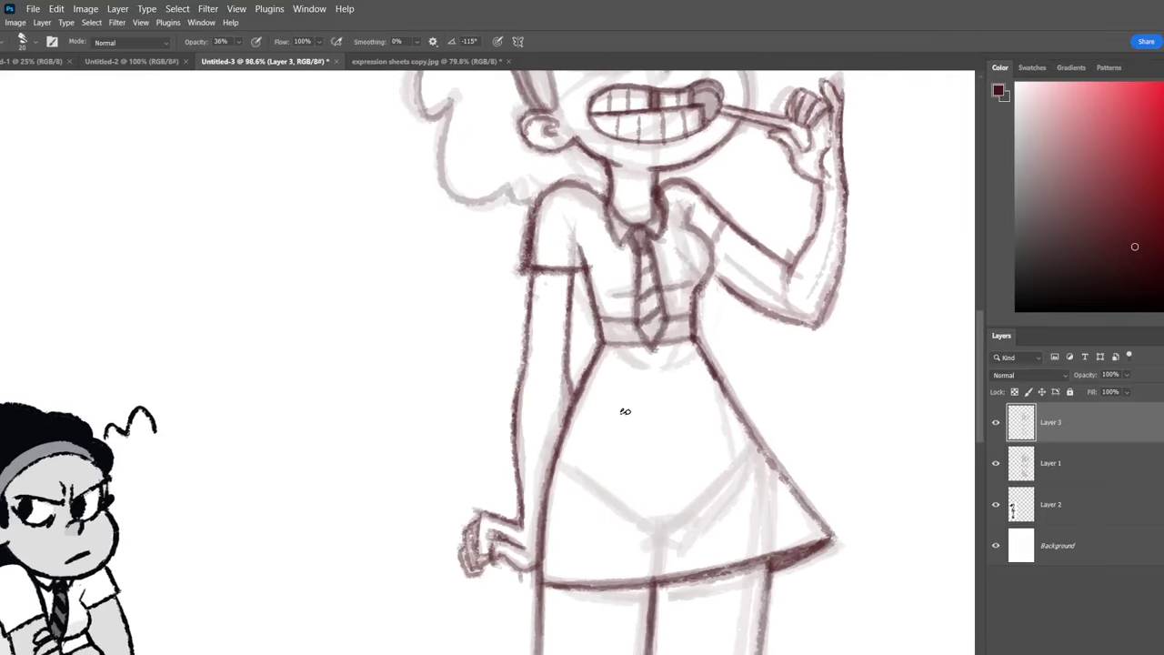
pyautogui.moveTo(579, 264); pyautogui.dragTo(580, 389)
pyautogui.hotkey('ctrl', 'z')
pyautogui.hotkey('ctrl', 'space')
pyautogui.moveTo(650, 327); pyautogui.dragTo(613, 333)
pyautogui.moveTo(657, 368); pyautogui.dragTo(681, 350)
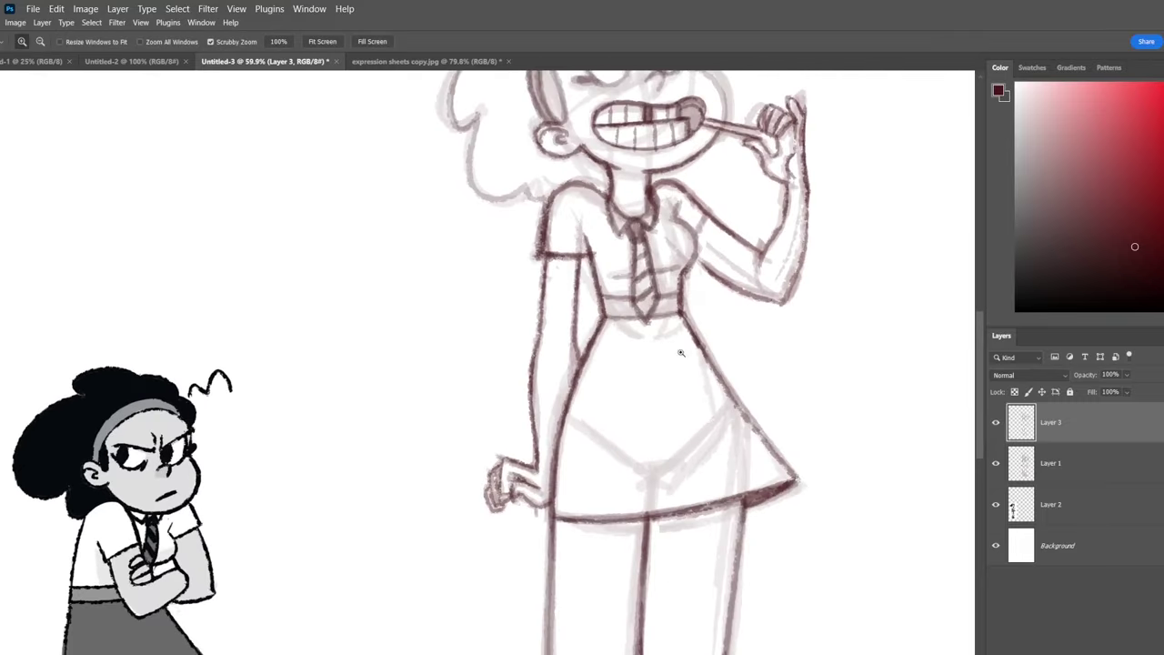
pyautogui.moveTo(549, 244); pyautogui.dragTo(556, 445)
pyautogui.hotkey('ctrl', 'z')
# Lasso the traced hanging arm on Layer 3, rotate it -6.46 degrees and move it about 42 px toward the body.
pyautogui.press('l')
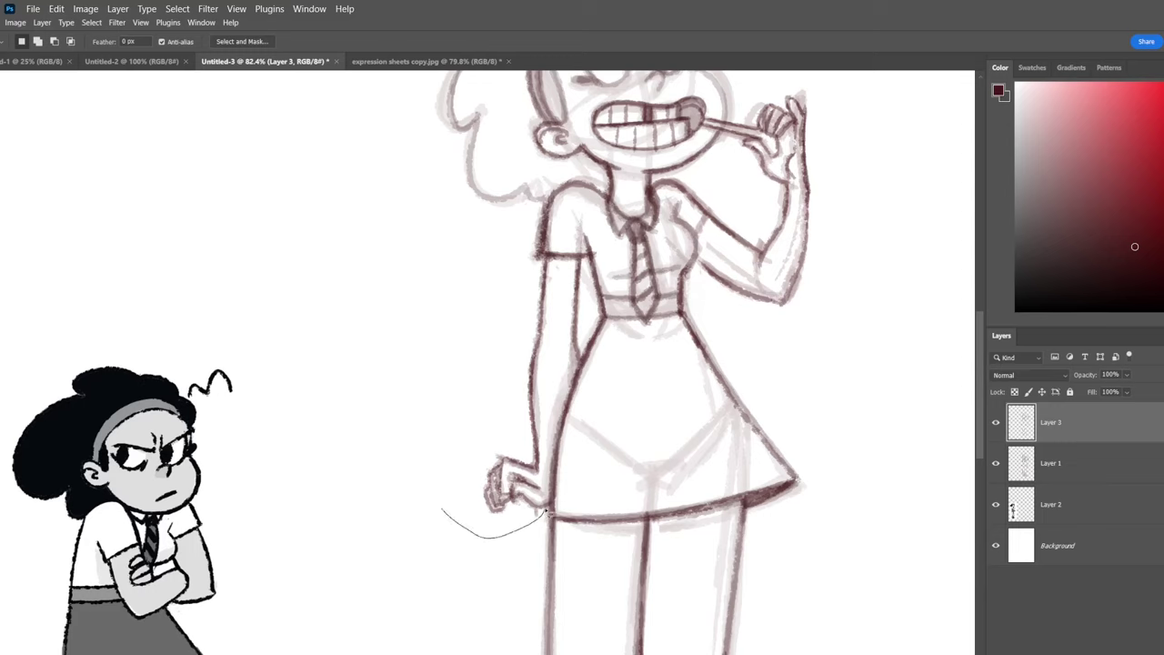
pyautogui.moveTo(515, 318); pyautogui.dragTo(444, 498)
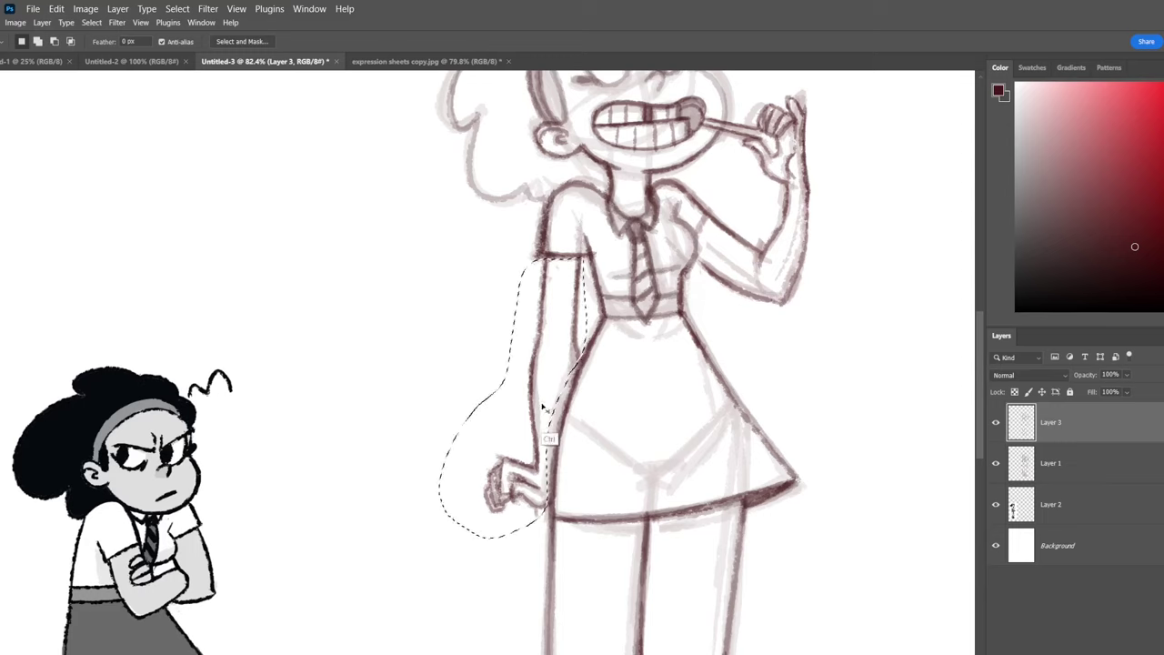
pyautogui.hotkey('ctrl', 't')
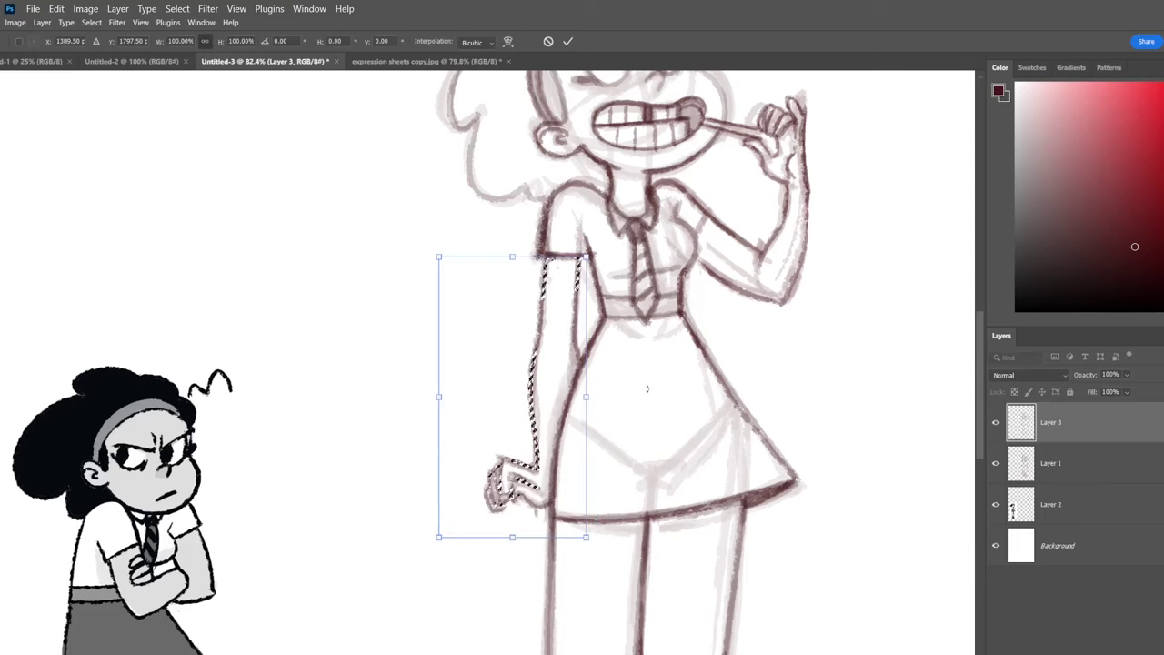
pyautogui.moveTo(593, 545); pyautogui.dragTo(610, 535)
pyautogui.moveTo(528, 399); pyautogui.dragTo(546, 400)
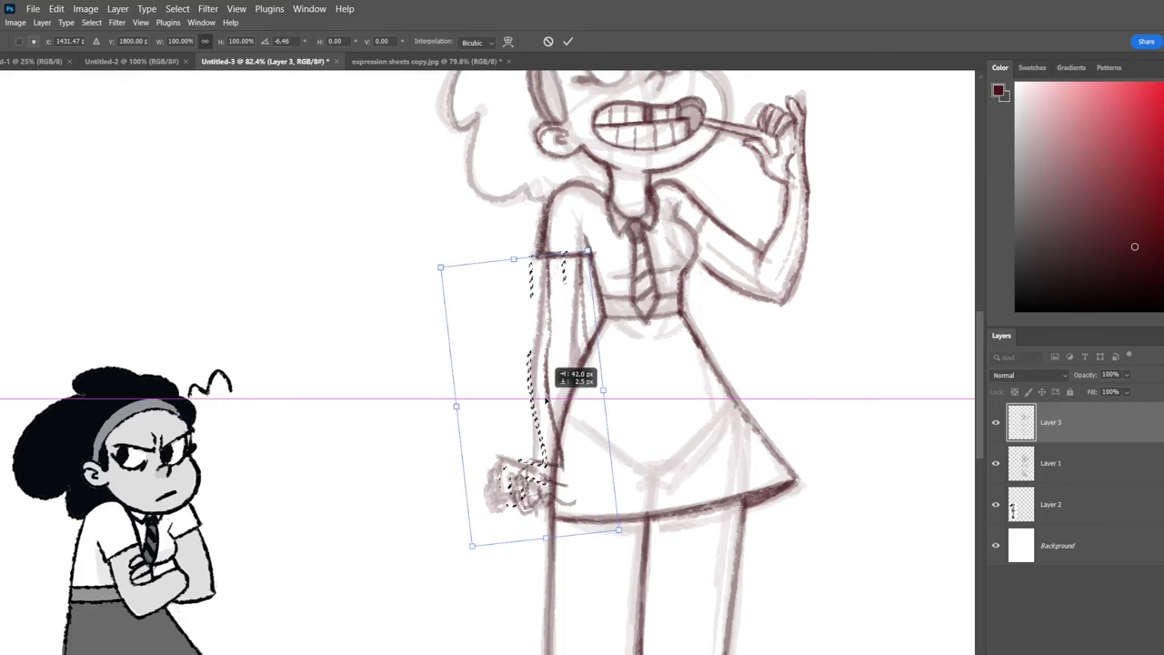
pyautogui.click(567, 41)
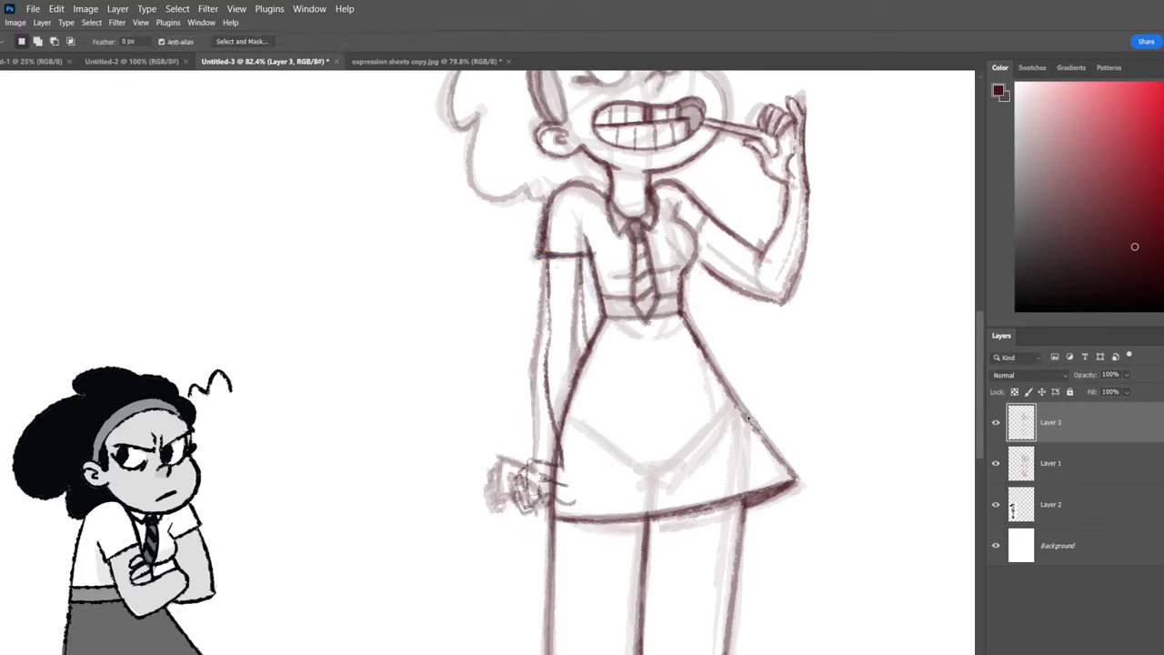
# Lasso the rough hanging arm on Layer 1, rotate it -5.01 degrees, move it toward the body and deselect.
pyautogui.click(1073, 470)
pyautogui.moveTo(471, 448); pyautogui.dragTo(506, 542)
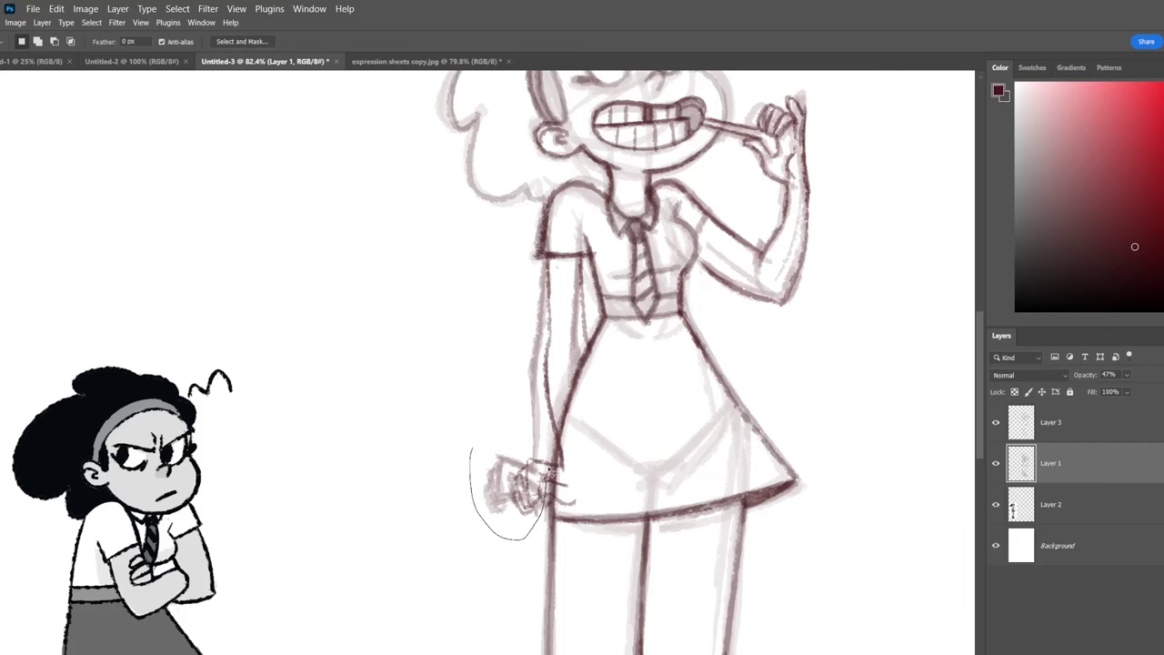
pyautogui.moveTo(586, 259); pyautogui.dragTo(584, 258)
pyautogui.hotkey('ctrl', 't')
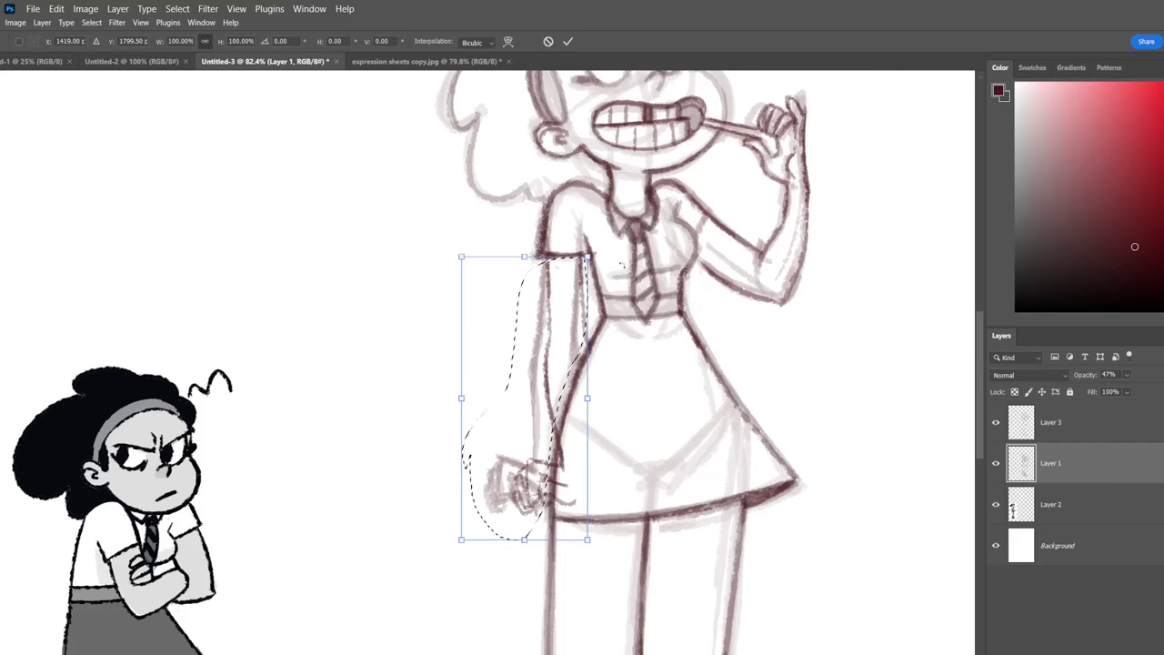
pyautogui.moveTo(592, 553); pyautogui.dragTo(601, 543)
pyautogui.moveTo(544, 307); pyautogui.dragTo(579, 305)
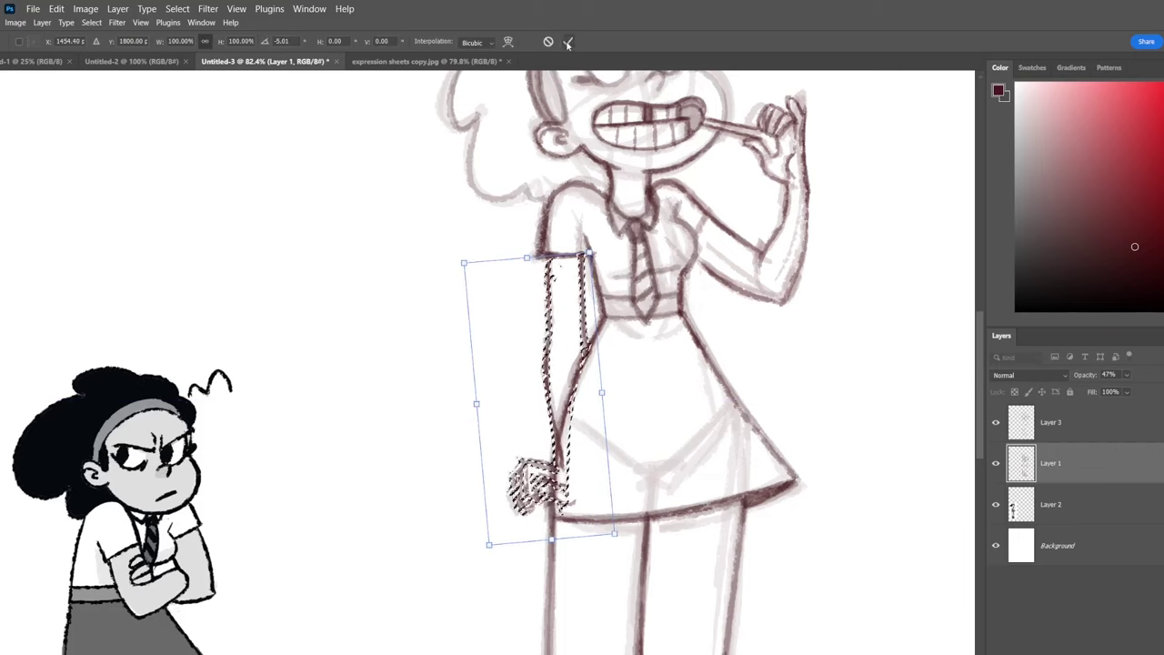
pyautogui.click(567, 42)
pyautogui.moveTo(720, 415); pyautogui.dragTo(689, 417)
pyautogui.hotkey('ctrl', 'd')
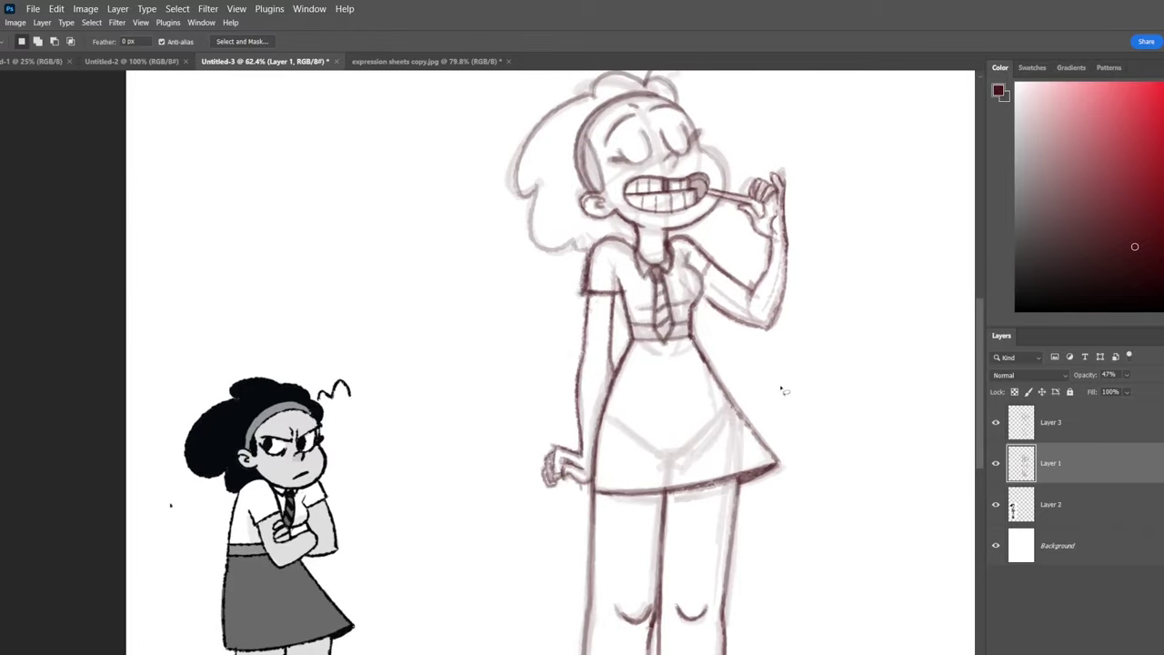
pyautogui.scroll(1, 684, 395)
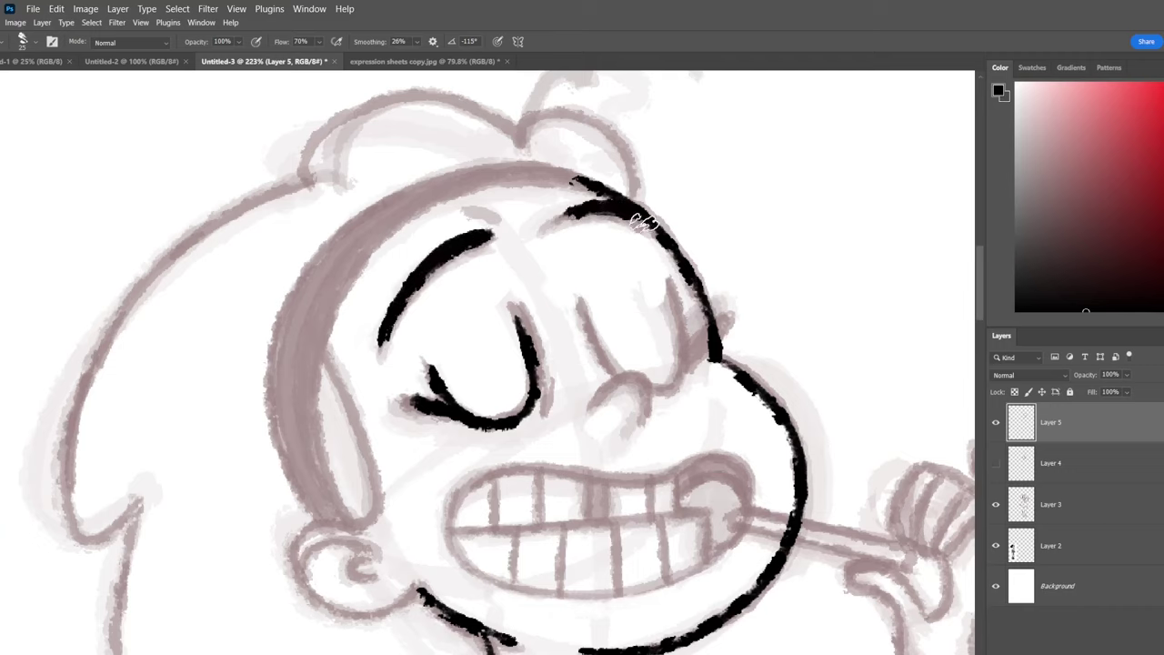
# Ink the far closed eye and the nose, adding a short brow crease above the near eyebrow.
pyautogui.moveTo(466, 198); pyautogui.dragTo(519, 211)
pyautogui.moveTo(578, 293); pyautogui.dragTo(655, 294)
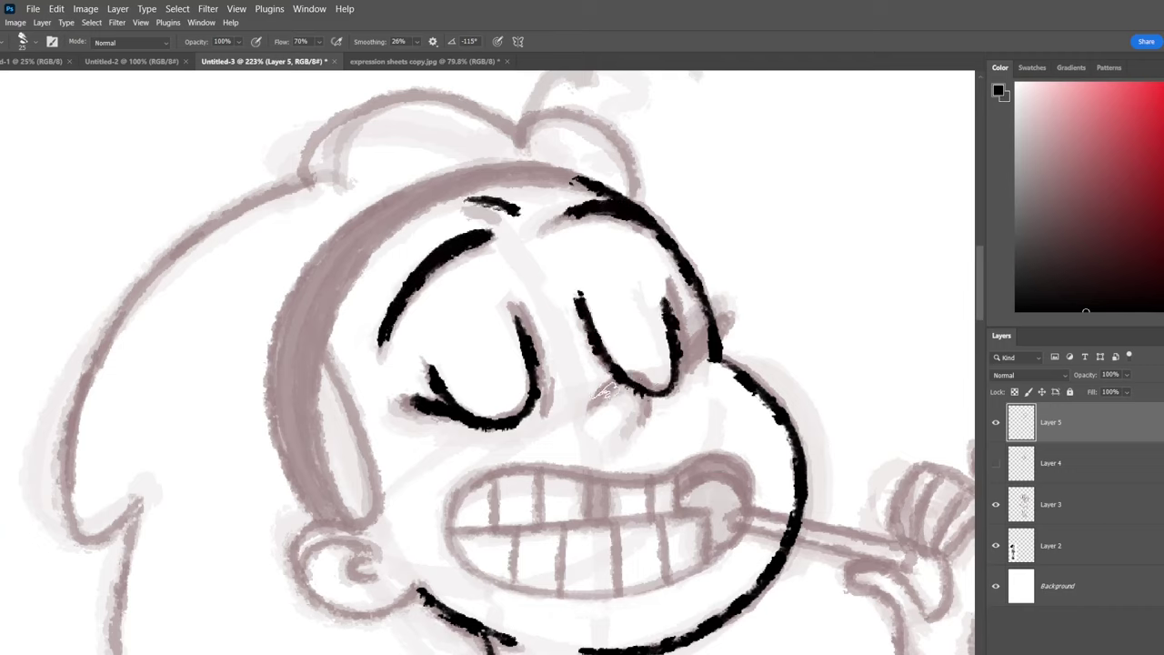
pyautogui.moveTo(587, 408); pyautogui.dragTo(647, 408)
pyautogui.press('e')
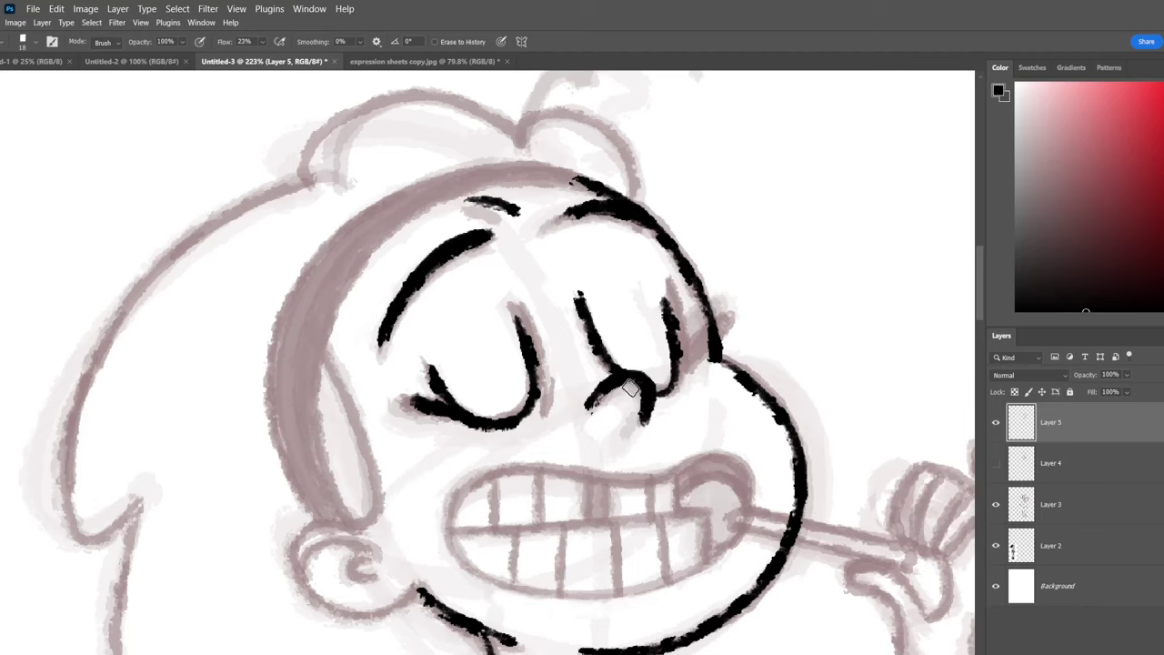
pyautogui.press('b')
# Ink the small crease beside the near eye, the far eye's thick lashes and the grinning mouth's outline.
pyautogui.moveTo(549, 395); pyautogui.dragTo(538, 425)
pyautogui.moveTo(724, 326); pyautogui.dragTo(676, 366)
pyautogui.moveTo(666, 286)
pyautogui.mouseDown()
pyautogui.moveTo(678, 347)
pyautogui.moveTo(714, 333)
pyautogui.mouseUp()
pyautogui.moveTo(682, 416)
pyautogui.mouseDown()
pyautogui.moveTo(769, 293)
pyautogui.moveTo(521, 400)
pyautogui.moveTo(792, 364)
pyautogui.moveTo(786, 309)
pyautogui.mouseUp()
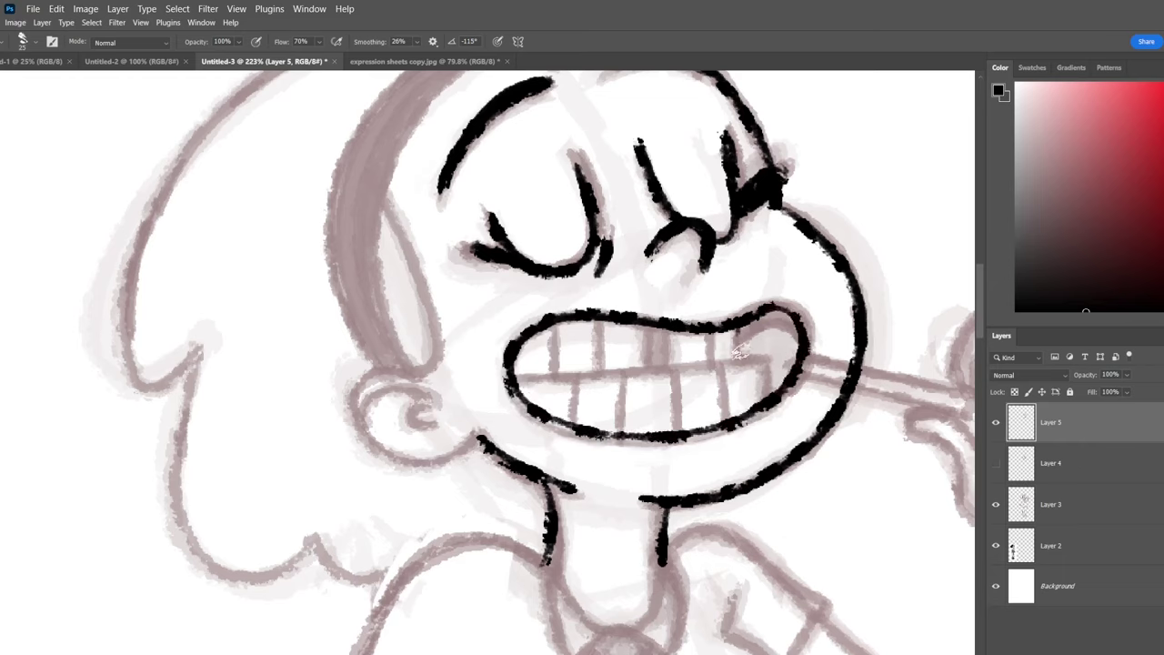
# Ink the teeth inside the grin with a horizontal bite line, vertical dividers and a filled black gap.
pyautogui.moveTo(735, 345); pyautogui.dragTo(767, 397)
pyautogui.moveTo(515, 377); pyautogui.dragTo(736, 361)
pyautogui.moveTo(553, 322); pyautogui.dragTo(553, 371)
pyautogui.moveTo(599, 322); pyautogui.dragTo(600, 371)
pyautogui.moveTo(642, 324); pyautogui.dragTo(664, 364)
pyautogui.moveTo(576, 375); pyautogui.dragTo(578, 424)
pyautogui.moveTo(622, 373); pyautogui.dragTo(621, 431)
pyautogui.moveTo(679, 368); pyautogui.dragTo(677, 431)
pyautogui.moveTo(725, 353); pyautogui.dragTo(725, 416)
# Ink the ear's outline and inner curl, joining the lobe to the jaw line.
pyautogui.scroll(2, 725, 417)
pyautogui.moveTo(425, 467)
pyautogui.mouseDown()
pyautogui.moveTo(360, 466)
pyautogui.moveTo(466, 516)
pyautogui.moveTo(355, 493)
pyautogui.moveTo(476, 522)
pyautogui.mouseUp()
pyautogui.hotkey('ctrl', 'z')
pyautogui.moveTo(361, 496)
pyautogui.mouseDown()
pyautogui.moveTo(395, 480)
pyautogui.moveTo(424, 510)
pyautogui.mouseUp()
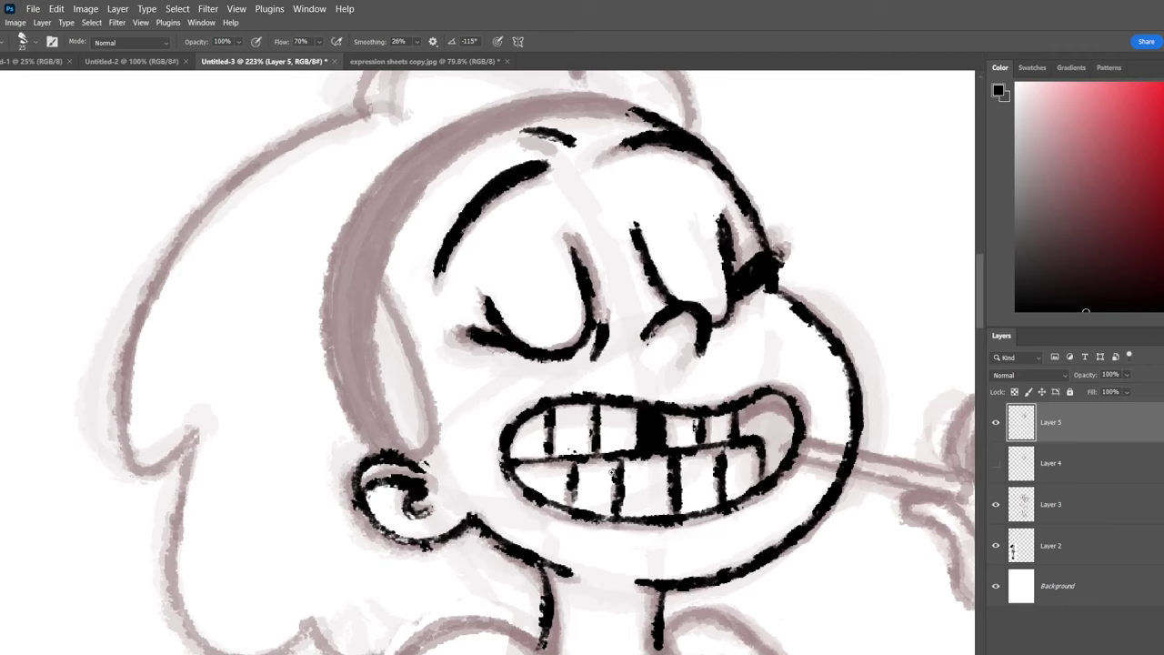
# Ink the sides of the neck and the rounded neckline below it.
pyautogui.scroll(-5, 578, 272)
pyautogui.scroll(2, 630, 309)
pyautogui.moveTo(629, 309); pyautogui.dragTo(732, 358)
pyautogui.moveTo(595, 435); pyautogui.dragTo(586, 206)
pyautogui.moveTo(512, 282)
pyautogui.mouseDown()
pyautogui.moveTo(527, 336)
pyautogui.moveTo(608, 263)
pyautogui.mouseUp()
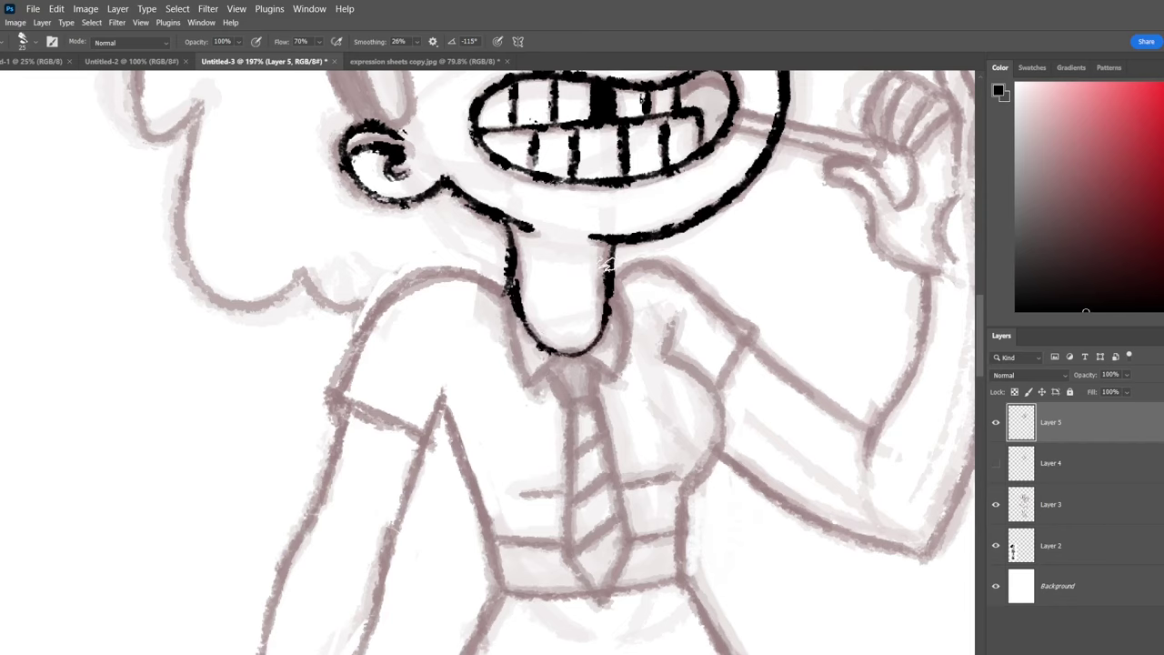
# Set the brush flow to 93% and ink the near shoulder and short sleeve.
pyautogui.moveTo(509, 284); pyautogui.dragTo(333, 400)
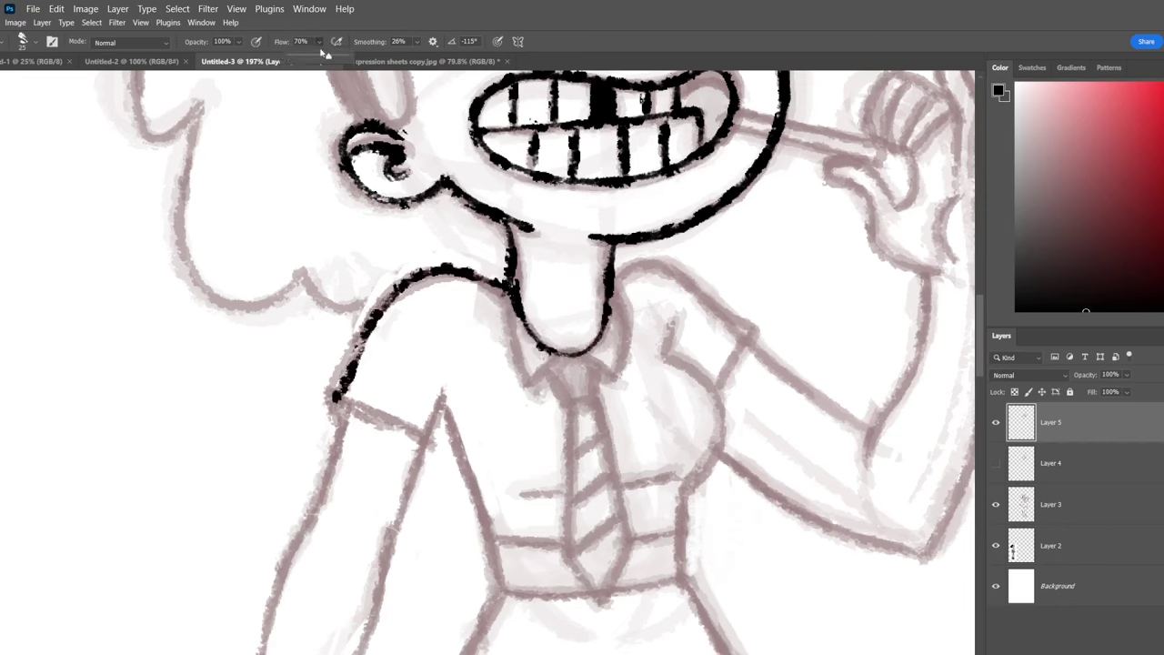
pyautogui.moveTo(341, 59); pyautogui.dragTo(343, 59)
pyautogui.hotkey('ctrl', 'z')
pyautogui.moveTo(509, 290)
pyautogui.mouseDown()
pyautogui.moveTo(420, 275)
pyautogui.moveTo(328, 393)
pyautogui.moveTo(427, 438)
pyautogui.moveTo(447, 373)
pyautogui.mouseUp()
# Ink both sides of the torso from the armpit and chest down to the waist.
pyautogui.scroll(-3, 446, 373)
pyautogui.moveTo(424, 209)
pyautogui.mouseDown()
pyautogui.moveTo(425, 273)
pyautogui.moveTo(473, 413)
pyautogui.mouseUp()
pyautogui.moveTo(650, 172)
pyautogui.mouseDown()
pyautogui.moveTo(683, 238)
pyautogui.moveTo(659, 319)
pyautogui.moveTo(655, 423)
pyautogui.mouseUp()
# Ink the skirt's far edge flaring from the waist down to its pointed corner.
pyautogui.scroll(-3, 546, 210)
pyautogui.scroll(-2, 545, 209)
pyautogui.moveTo(524, 166)
pyautogui.mouseDown()
pyautogui.moveTo(754, 507)
pyautogui.moveTo(821, 573)
pyautogui.moveTo(678, 420)
pyautogui.moveTo(797, 571)
pyautogui.moveTo(819, 348)
pyautogui.moveTo(712, 411)
pyautogui.mouseUp()
pyautogui.hotkey('ctrl', 'z')
pyautogui.moveTo(419, 80); pyautogui.dragTo(465, 248)
pyautogui.moveTo(421, 121)
pyautogui.mouseDown()
pyautogui.moveTo(372, 211)
pyautogui.moveTo(291, 532)
pyautogui.moveTo(291, 651)
pyautogui.mouseUp()
pyautogui.hotkey('ctrl', 'z')
# Ink the skirt's near edge and curved hem, filling the folded underside at the corner in black.
pyautogui.scroll(-5, 451, 442)
pyautogui.moveTo(450, 441); pyautogui.dragTo(563, 324)
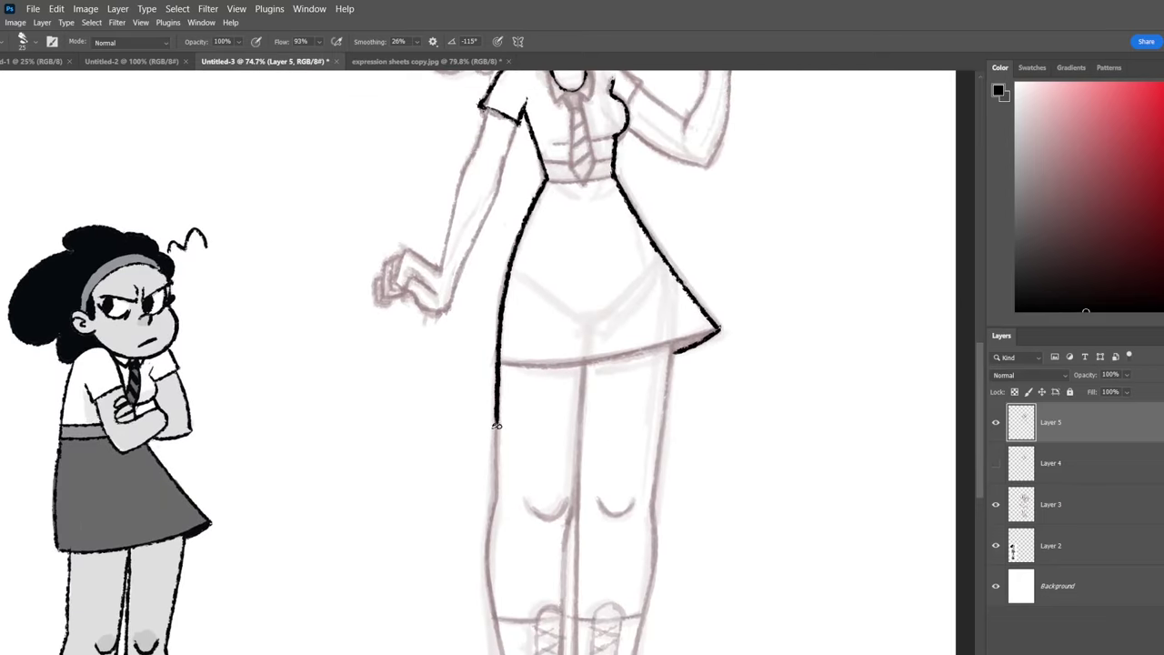
pyautogui.moveTo(680, 367)
pyautogui.mouseDown()
pyautogui.moveTo(683, 522)
pyautogui.moveTo(727, 434)
pyautogui.mouseUp()
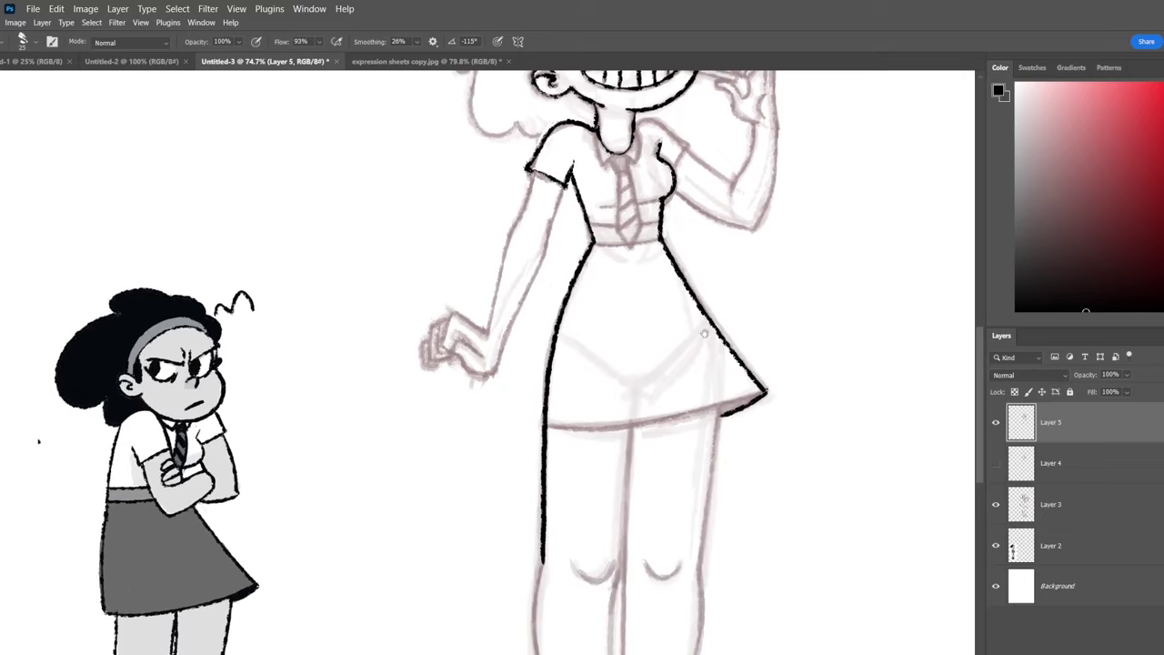
pyautogui.hotkey('ctrl', 'z')
pyautogui.moveTo(590, 244); pyautogui.dragTo(534, 422)
pyautogui.moveTo(705, 382); pyautogui.dragTo(757, 311)
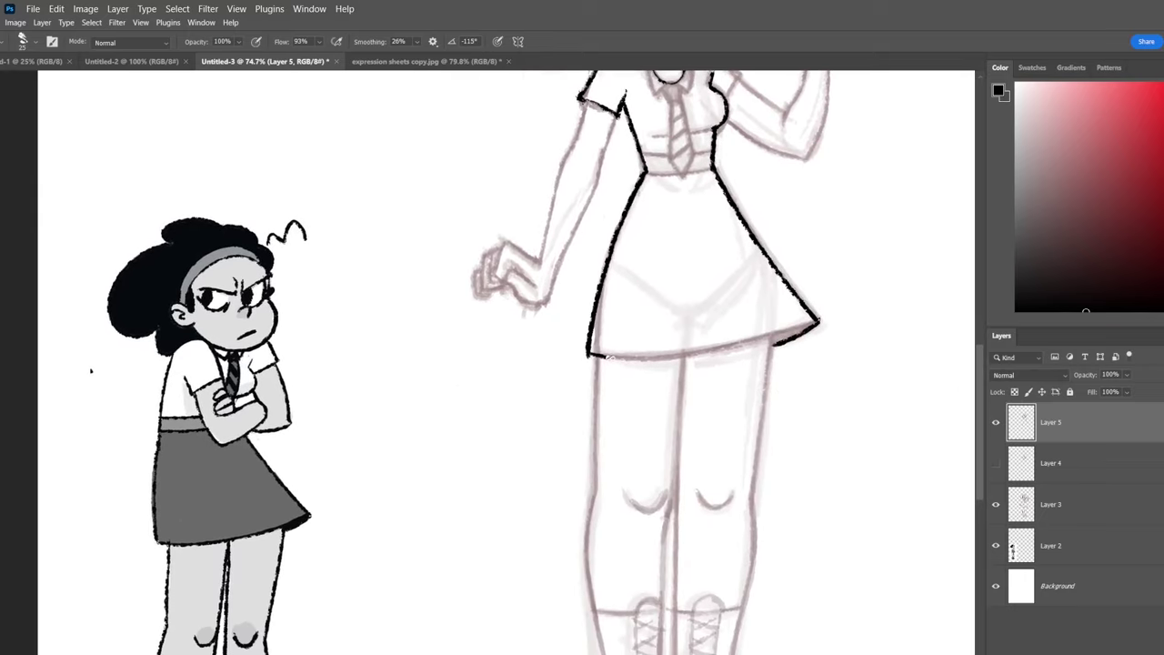
pyautogui.moveTo(609, 357)
pyautogui.mouseDown()
pyautogui.moveTo(682, 357)
pyautogui.moveTo(807, 326)
pyautogui.mouseUp()
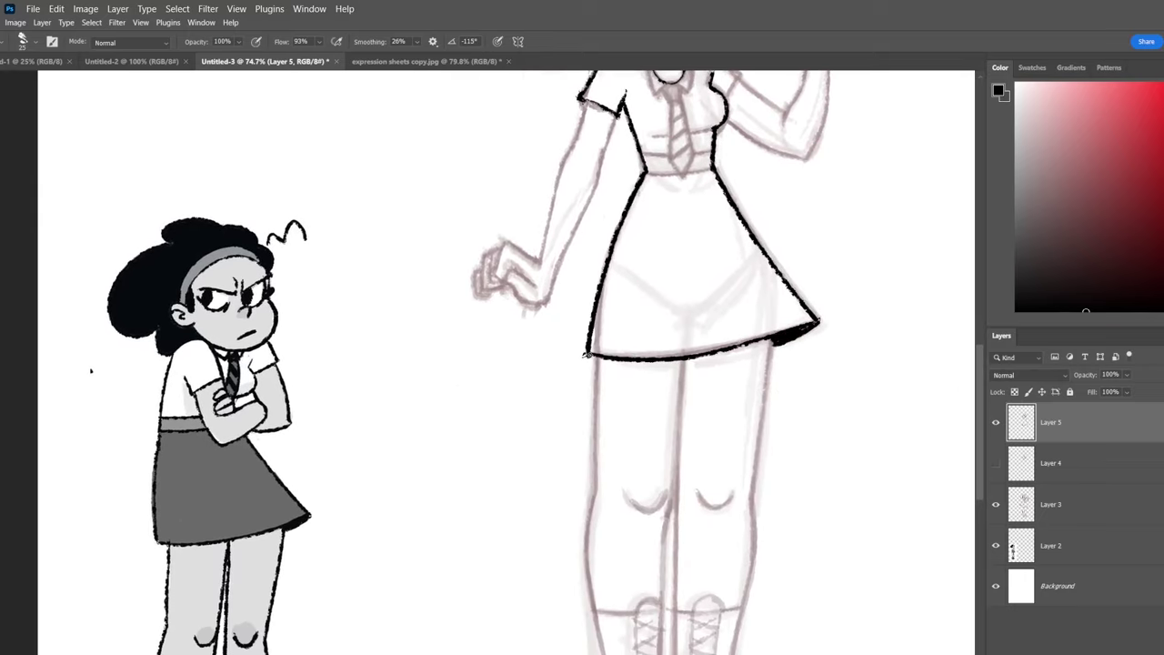
# Ink the near leg's outer contour from hem to ankle and its inner line down to the boot.
pyautogui.hotkey('ctrl', 'z')
pyautogui.moveTo(596, 359); pyautogui.dragTo(594, 410)
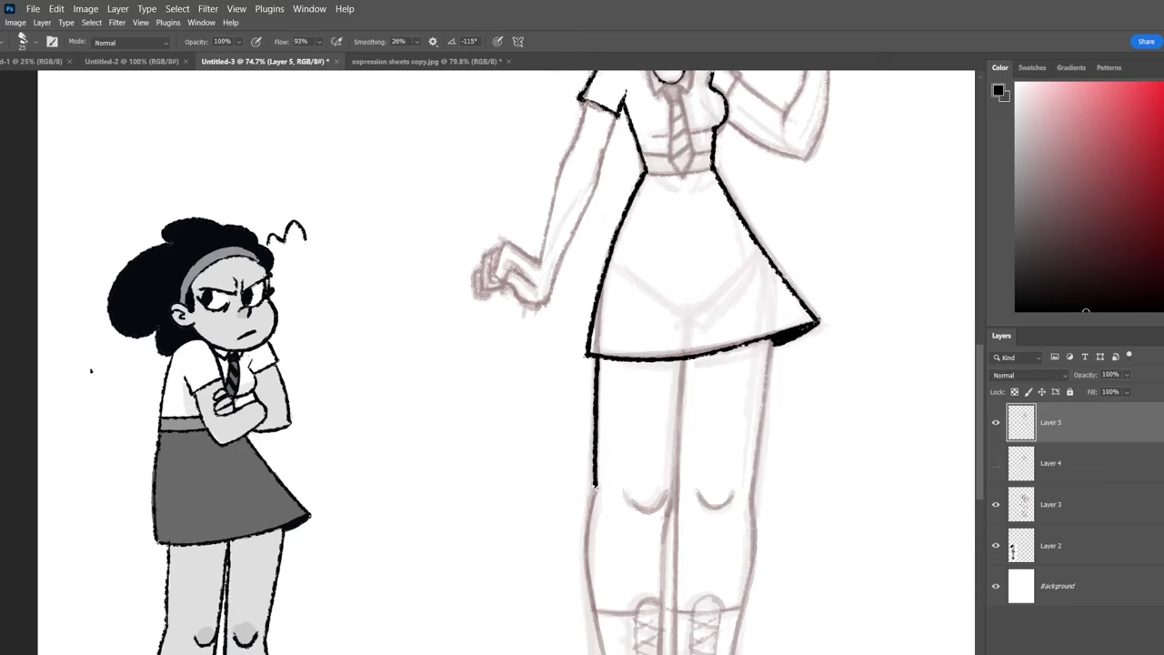
pyautogui.moveTo(676, 462); pyautogui.dragTo(674, 495)
pyautogui.hotkey('ctrl', 'z')
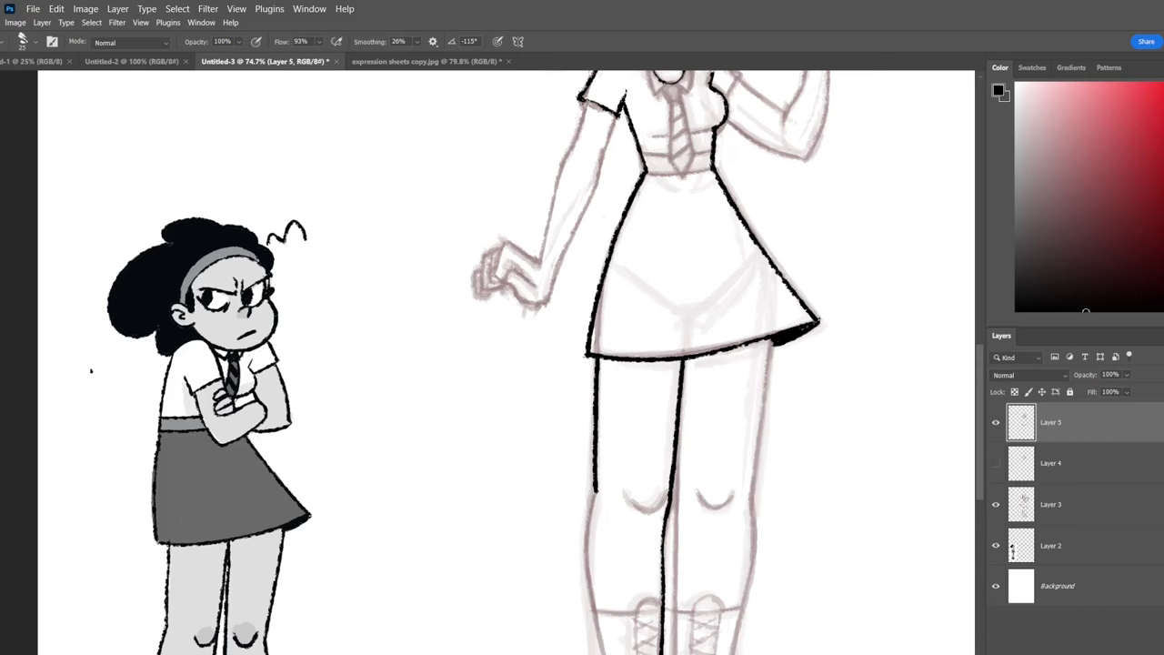
pyautogui.moveTo(725, 466); pyautogui.dragTo(709, 314)
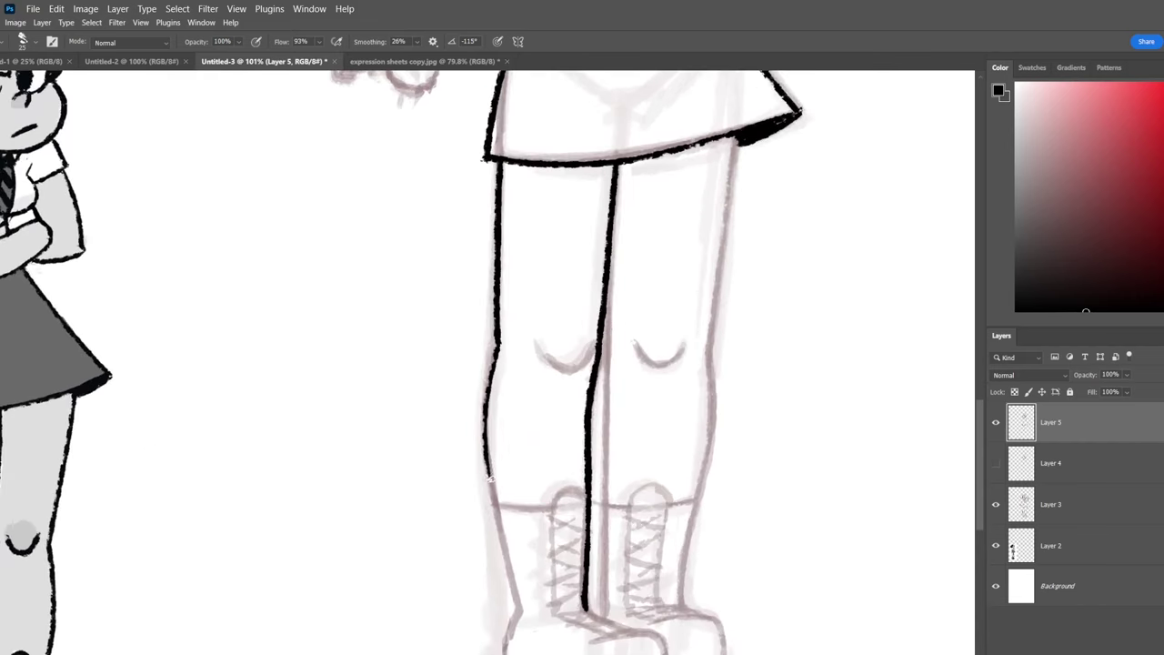
pyautogui.moveTo(512, 571); pyautogui.dragTo(520, 611)
pyautogui.moveTo(520, 611)
pyautogui.mouseDown()
pyautogui.moveTo(600, 380)
pyautogui.moveTo(566, 427)
pyautogui.mouseUp()
pyautogui.moveTo(545, 435); pyautogui.dragTo(575, 438)
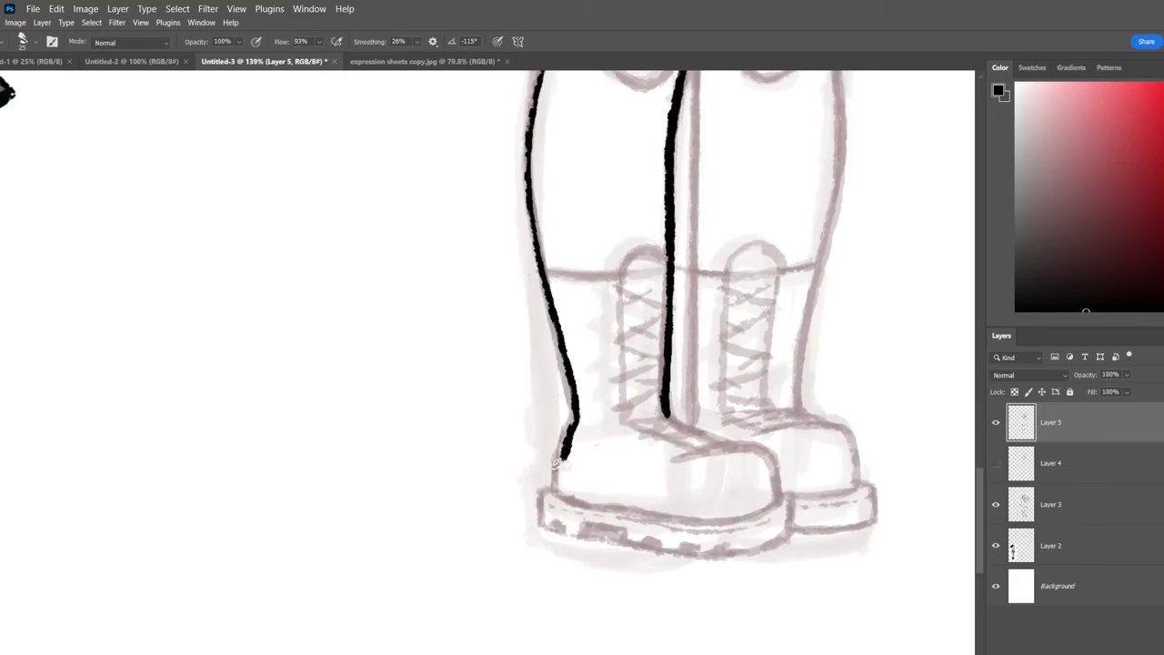
# Ink the near boot's foot with its heel, the line above the sole and the rounded toe.
pyautogui.scroll(-2, 713, 387)
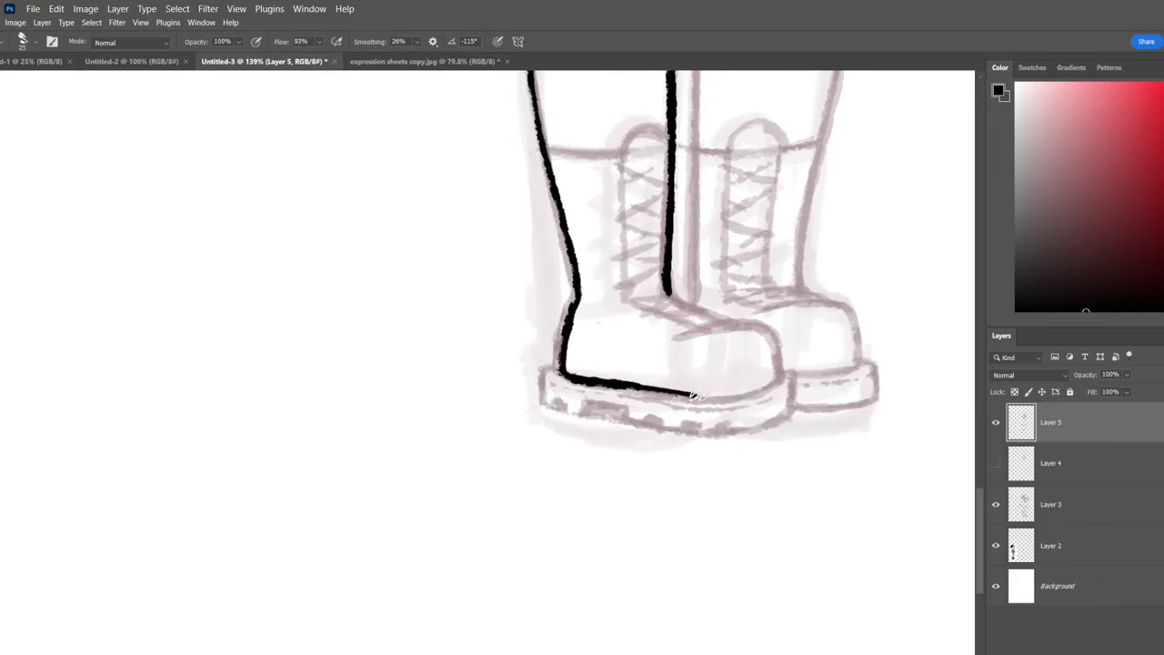
pyautogui.moveTo(694, 396); pyautogui.dragTo(742, 394)
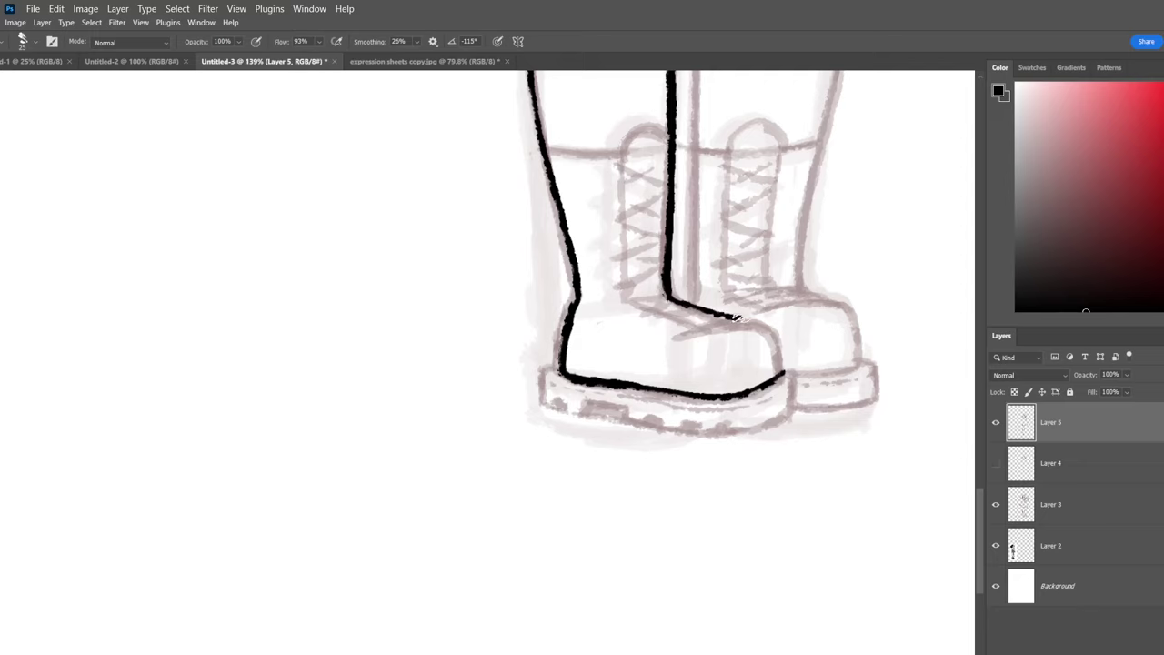
pyautogui.moveTo(764, 320); pyautogui.dragTo(668, 338)
pyautogui.scroll(2, 514, 268)
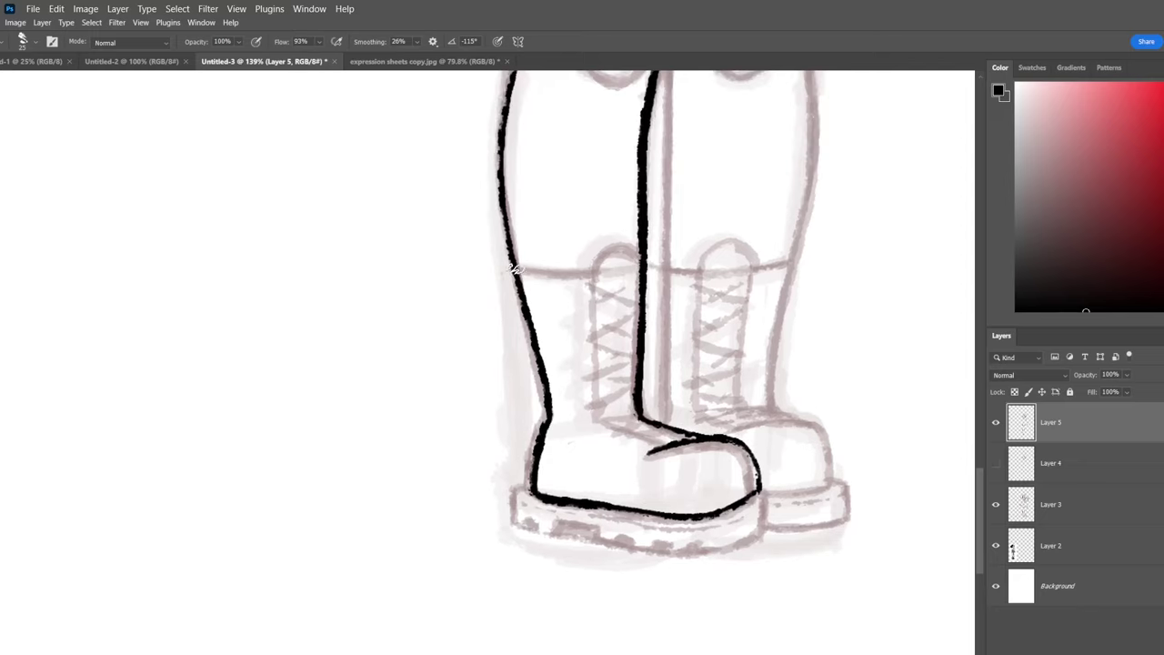
# Ink the near boot's top edge and tongue, adding the crisscrossed laces down the front.
pyautogui.moveTo(510, 266); pyautogui.dragTo(629, 266)
pyautogui.hotkey('ctrl', 'z')
pyautogui.hotkey('ctrl', 'z')
pyautogui.moveTo(507, 266)
pyautogui.mouseDown()
pyautogui.moveTo(637, 266)
pyautogui.moveTo(624, 265)
pyautogui.mouseUp()
pyautogui.hotkey('ctrl', 'z')
pyautogui.moveTo(514, 270)
pyautogui.mouseDown()
pyautogui.moveTo(628, 265)
pyautogui.moveTo(600, 263)
pyautogui.moveTo(617, 242)
pyautogui.moveTo(591, 271)
pyautogui.moveTo(600, 421)
pyautogui.mouseUp()
pyautogui.moveTo(638, 284)
pyautogui.mouseDown()
pyautogui.moveTo(583, 307)
pyautogui.moveTo(636, 324)
pyautogui.moveTo(592, 358)
pyautogui.moveTo(633, 361)
pyautogui.moveTo(595, 389)
pyautogui.moveTo(633, 395)
pyautogui.moveTo(611, 434)
pyautogui.mouseUp()
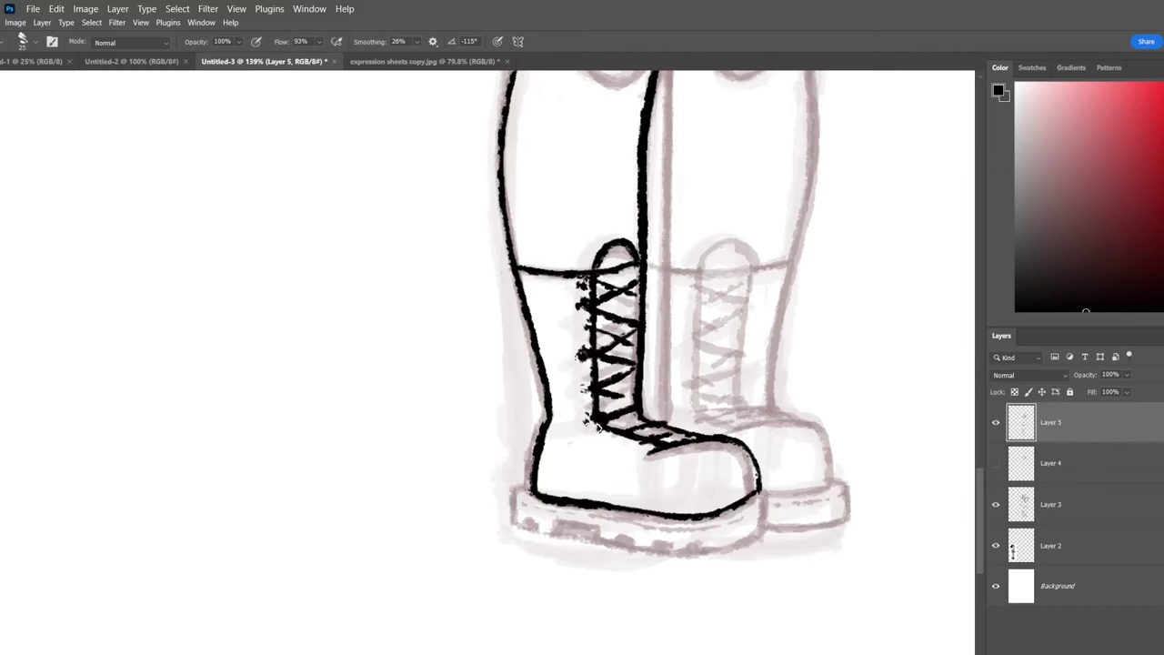
# Ink the far leg's inner line from the knee down to the boot.
pyautogui.scroll(5, 633, 345)
pyautogui.moveTo(605, 237); pyautogui.dragTo(600, 343)
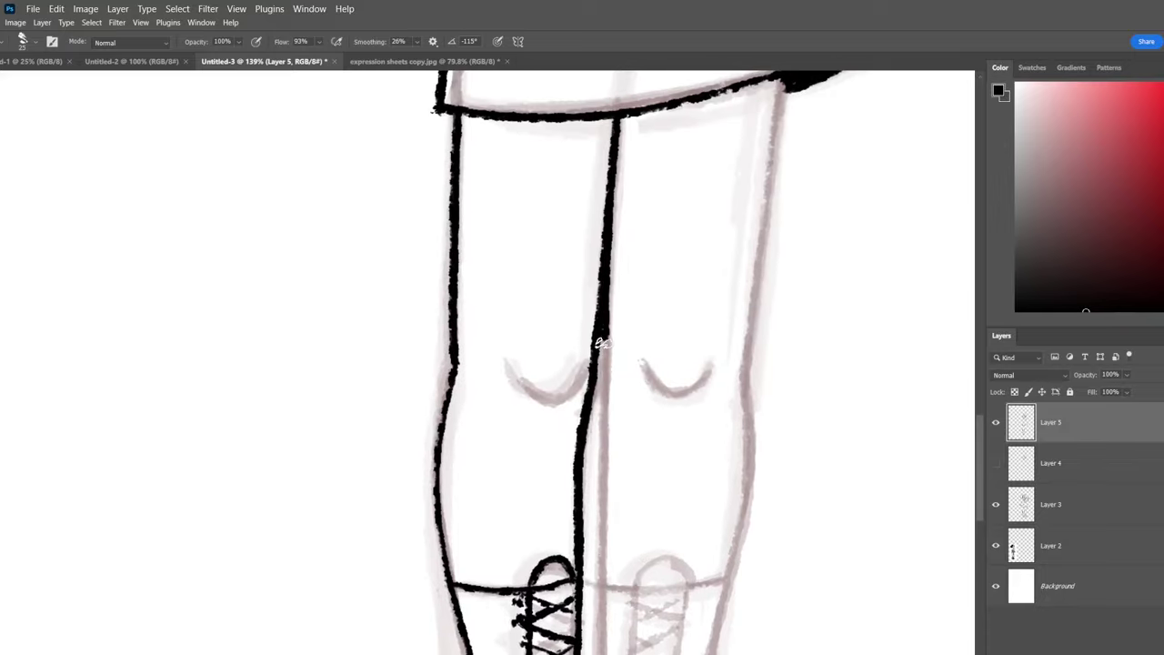
pyautogui.moveTo(605, 395); pyautogui.dragTo(598, 647)
pyautogui.scroll(-5, 609, 545)
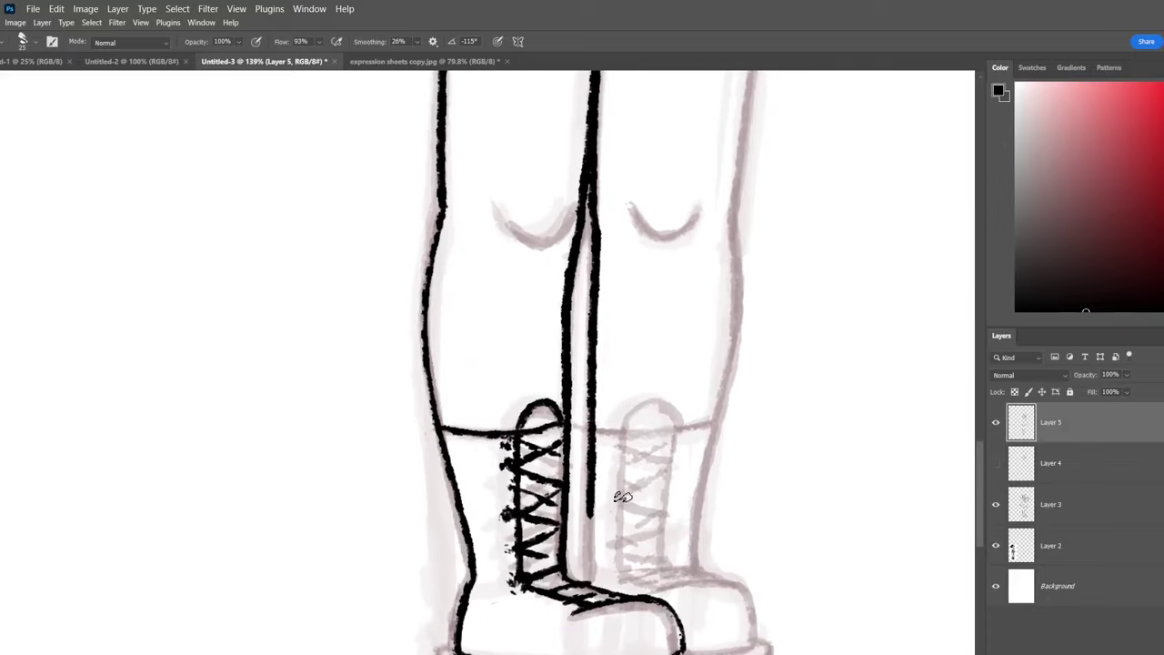
pyautogui.moveTo(589, 523); pyautogui.dragTo(589, 591)
# Ink the far leg's outer contour from the skirt hem past the knee to the ankle.
pyautogui.scroll(5, 722, 385)
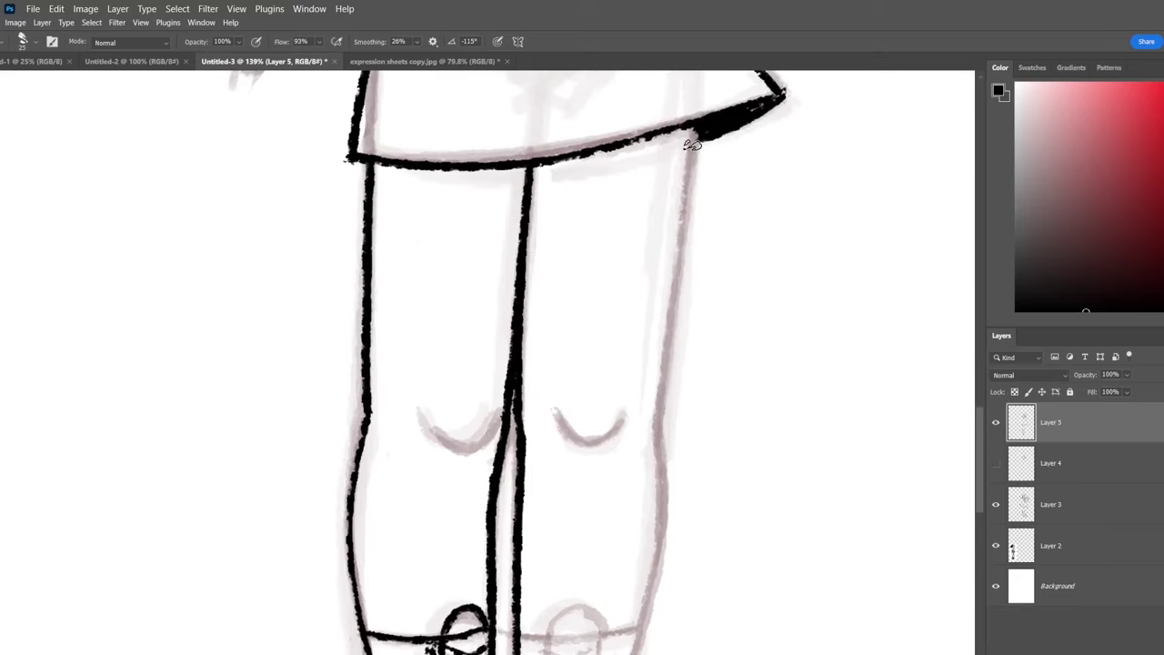
pyautogui.moveTo(691, 131)
pyautogui.mouseDown()
pyautogui.moveTo(655, 425)
pyautogui.moveTo(661, 548)
pyautogui.moveTo(634, 648)
pyautogui.mouseUp()
pyautogui.moveTo(636, 642)
pyautogui.mouseDown()
pyautogui.moveTo(662, 401)
pyautogui.moveTo(653, 536)
pyautogui.mouseUp()
pyautogui.scroll(-5, 685, 468)
pyautogui.scroll(5, 754, 267)
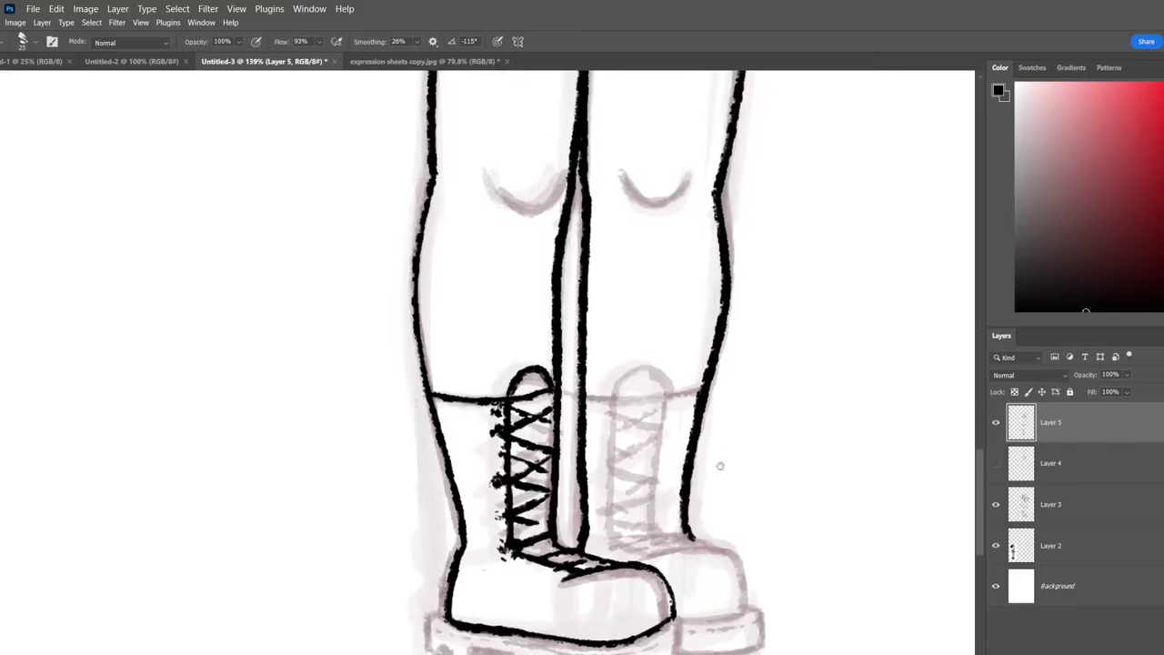
pyautogui.scroll(1, 718, 466)
# Ink the far boot's tongue and top edge, erasing the part of the edge that crosses the tongue.
pyautogui.moveTo(616, 414)
pyautogui.mouseDown()
pyautogui.moveTo(659, 392)
pyautogui.moveTo(667, 407)
pyautogui.moveTo(652, 546)
pyautogui.mouseUp()
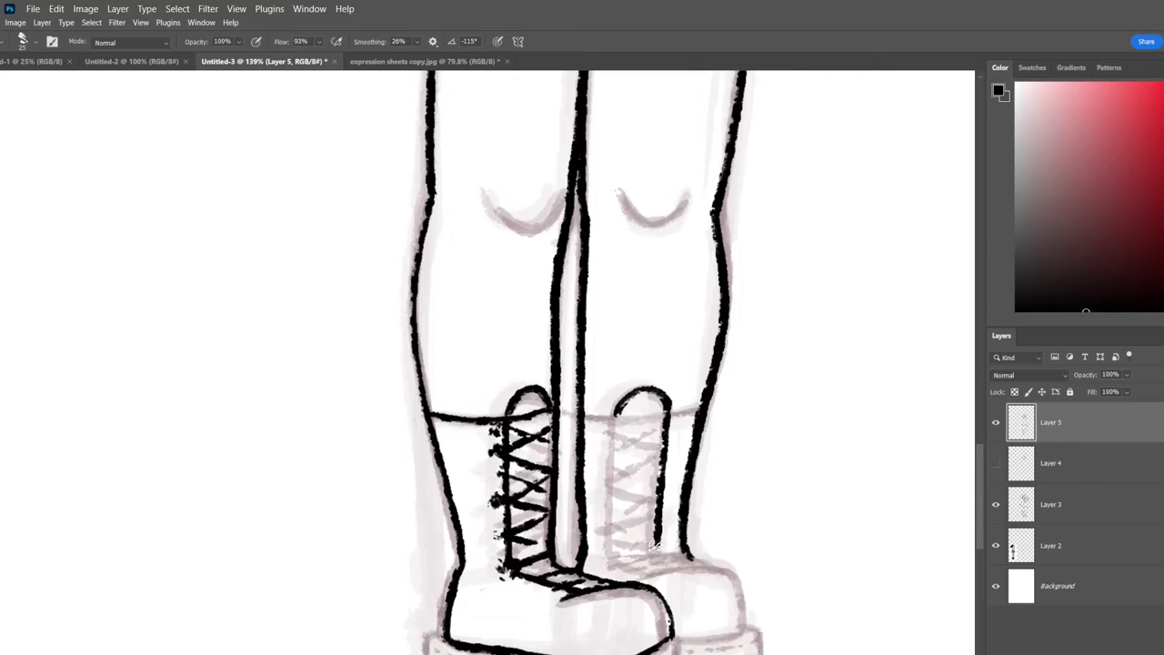
pyautogui.moveTo(613, 444); pyautogui.dragTo(615, 552)
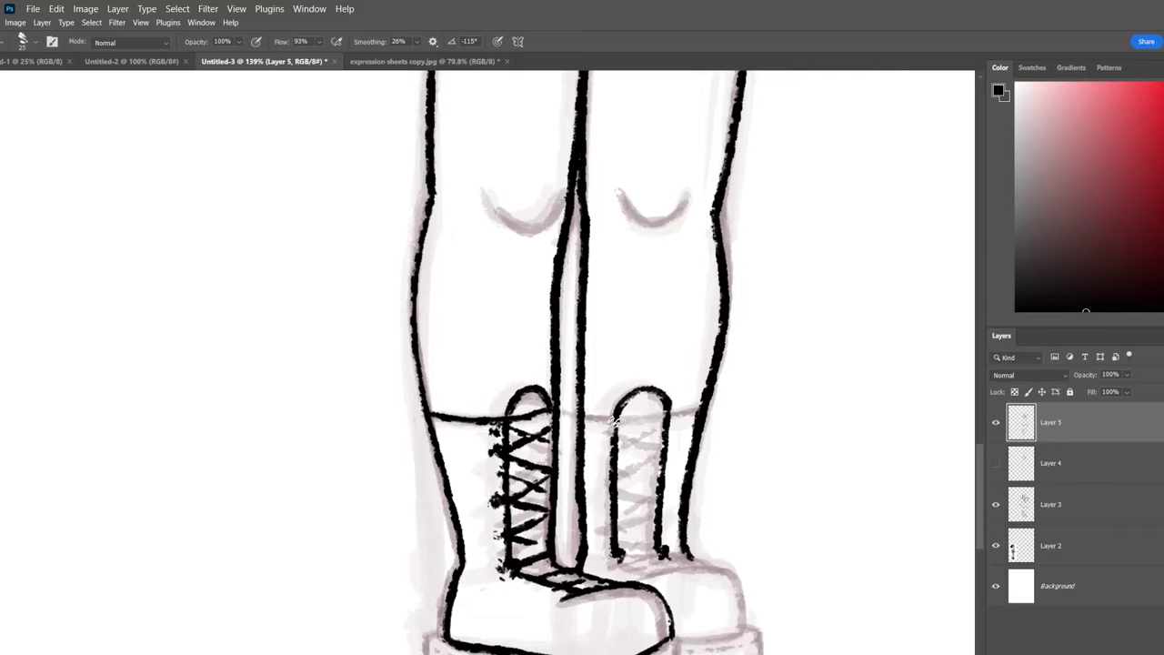
pyautogui.moveTo(585, 416); pyautogui.dragTo(701, 409)
pyautogui.moveTo(750, 446); pyautogui.dragTo(800, 248)
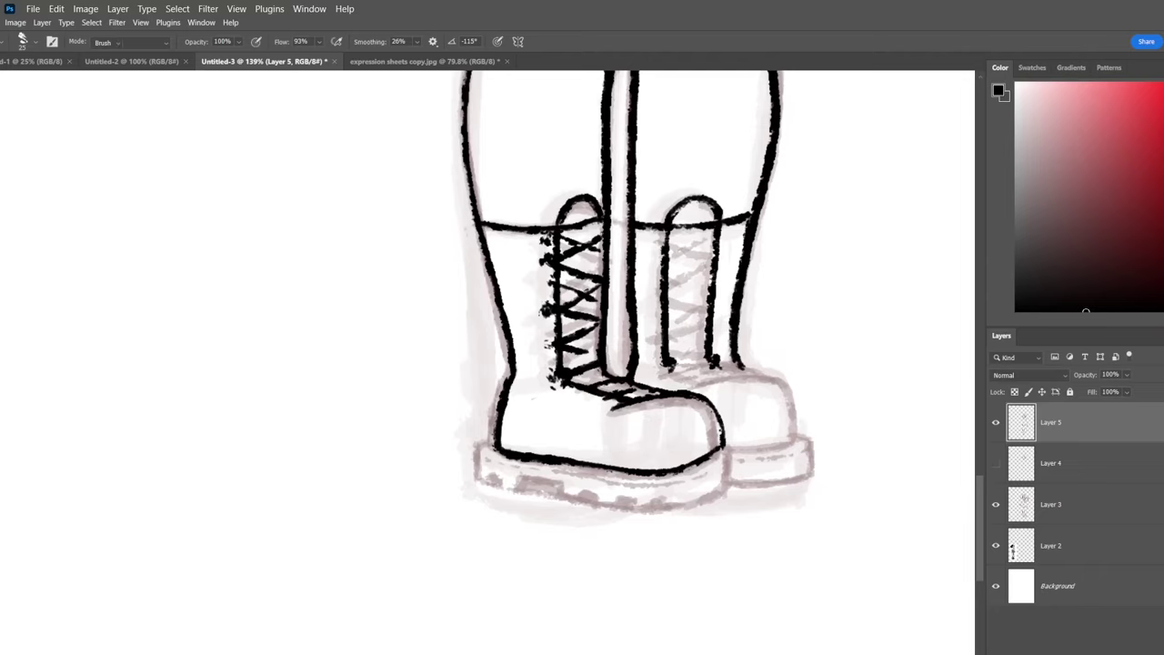
pyautogui.press('e')
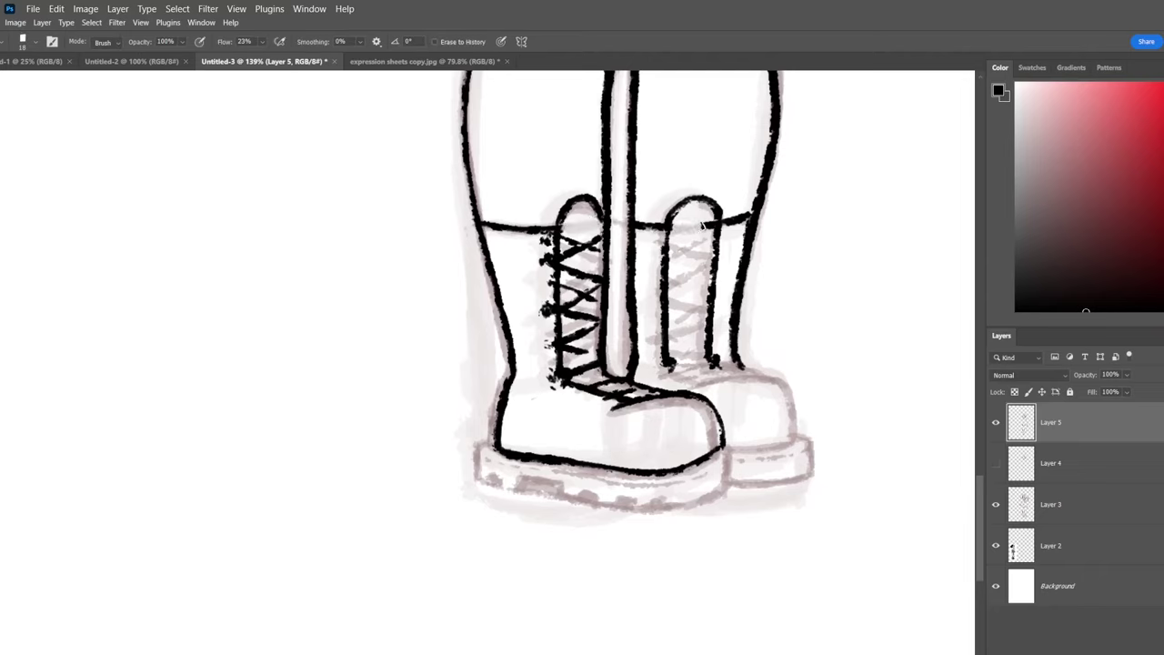
pyautogui.press('b')
# Ink the far boot's instep and rounded toe, ending at the line above the sole.
pyautogui.moveTo(738, 362)
pyautogui.mouseDown()
pyautogui.moveTo(666, 368)
pyautogui.moveTo(766, 377)
pyautogui.mouseUp()
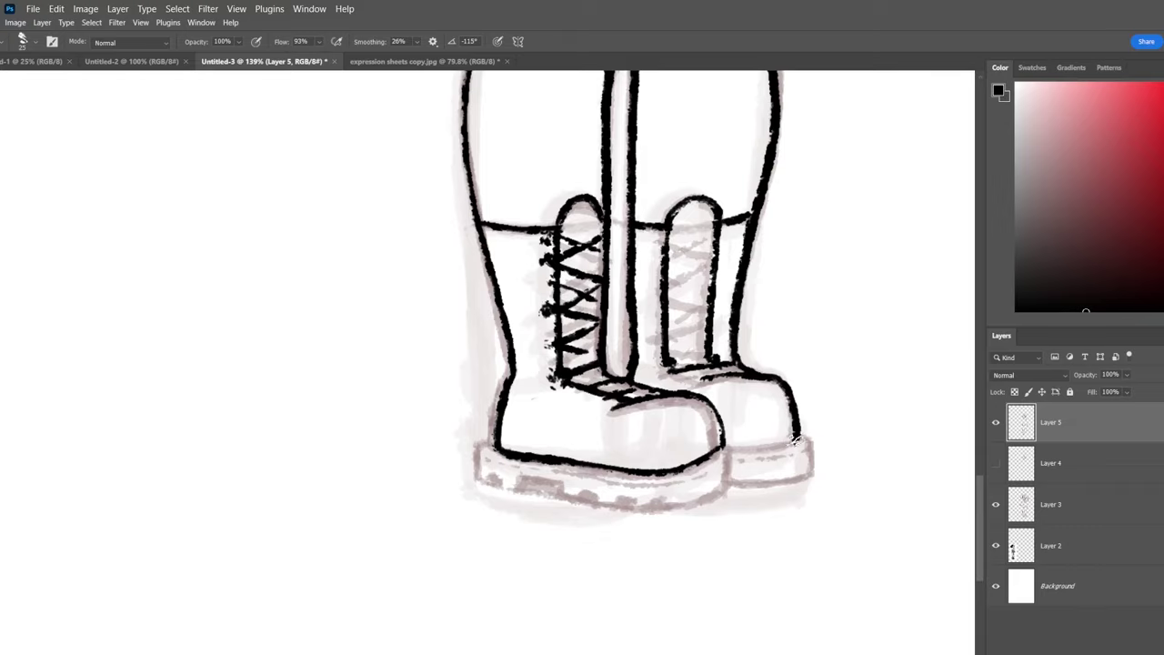
pyautogui.moveTo(795, 439); pyautogui.dragTo(717, 443)
pyautogui.moveTo(766, 377); pyautogui.dragTo(693, 382)
# Ink the curved kneecap lines over the rough sketch.
pyautogui.moveTo(807, 321); pyautogui.dragTo(761, 416)
pyautogui.moveTo(733, 357); pyautogui.dragTo(792, 360)
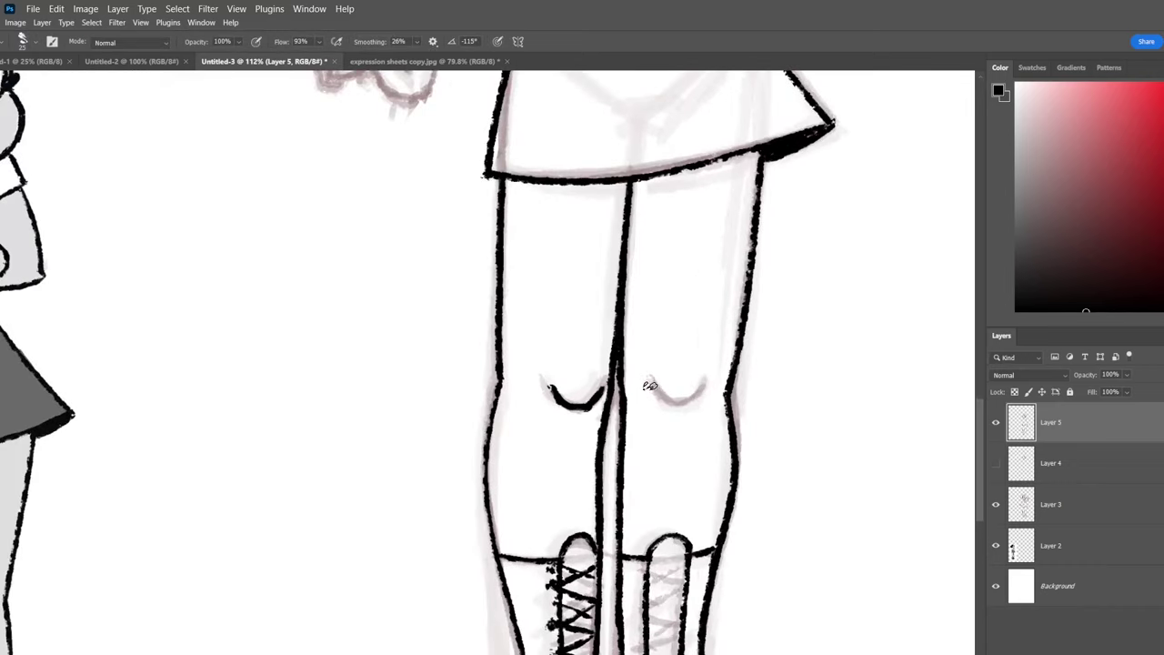
pyautogui.scroll(-4, 707, 379)
pyautogui.scroll(5, 568, 320)
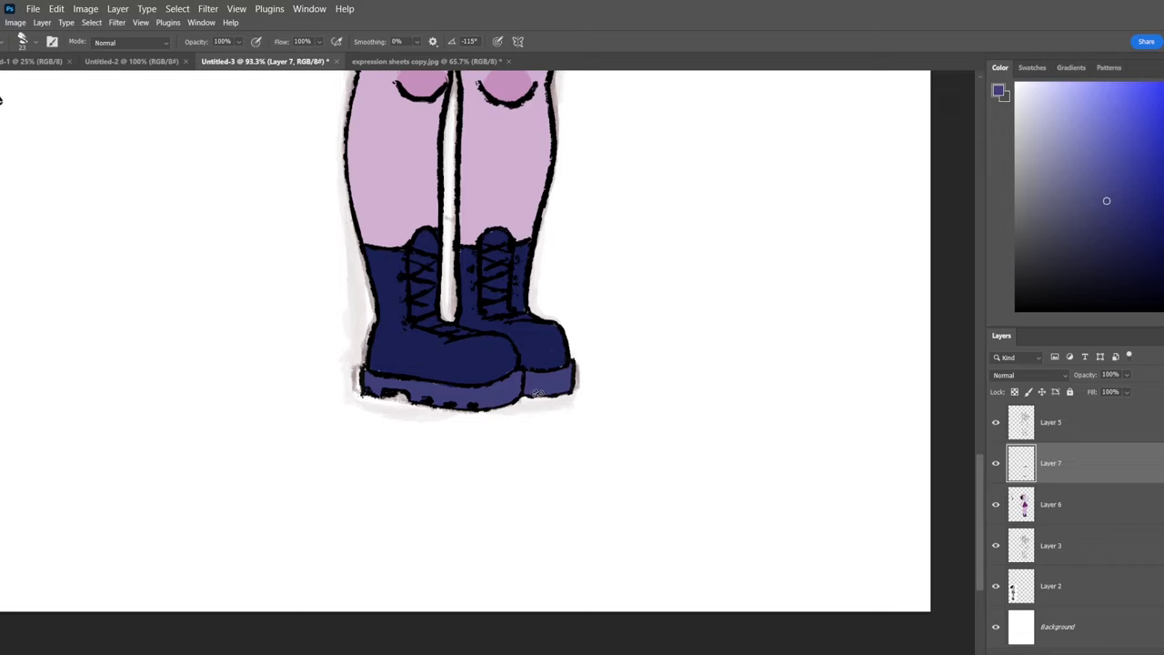
# Paint dashed light-yellow stitching along both boot soles on Layer 7 with a 12 px brush.
pyautogui.moveTo(564, 368); pyautogui.dragTo(567, 390)
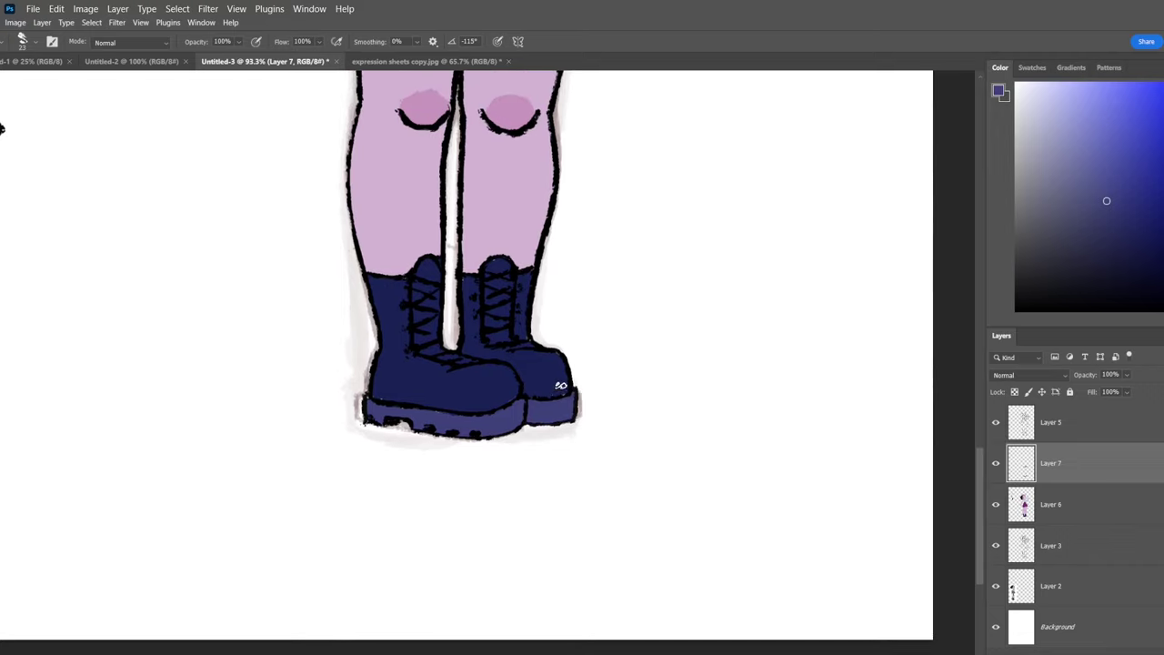
pyautogui.moveTo(1163, 158); pyautogui.dragTo(1163, 278)
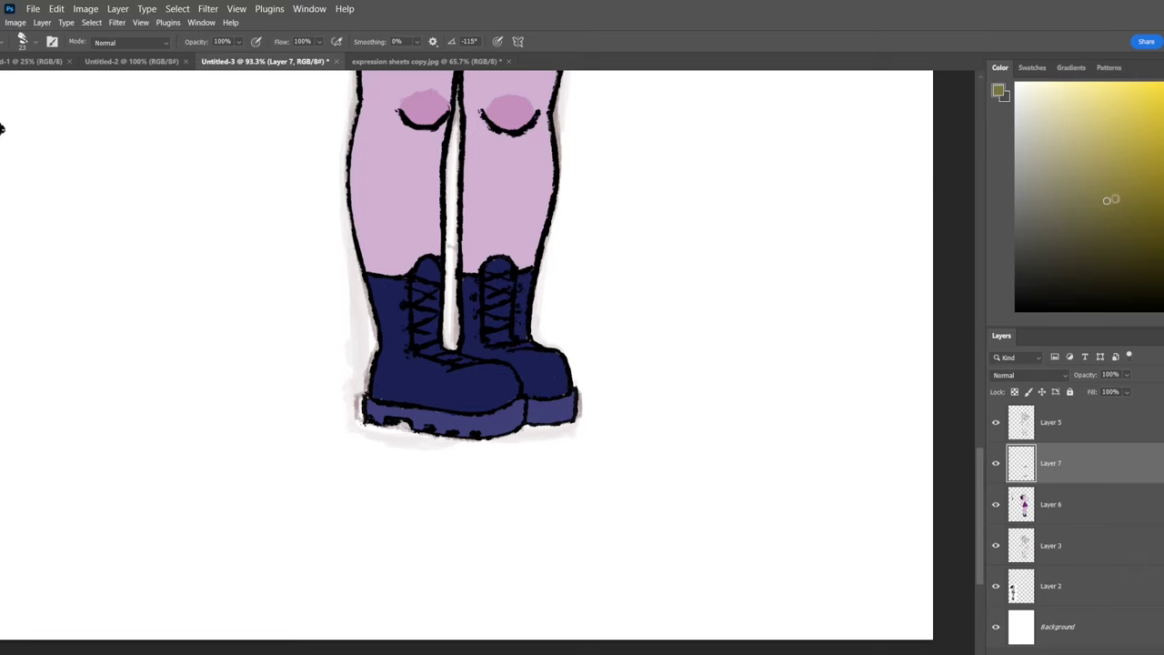
pyautogui.moveTo(487, 371); pyautogui.dragTo(546, 375)
pyautogui.moveTo(486, 410); pyautogui.dragTo(767, 271)
pyautogui.click(35, 42)
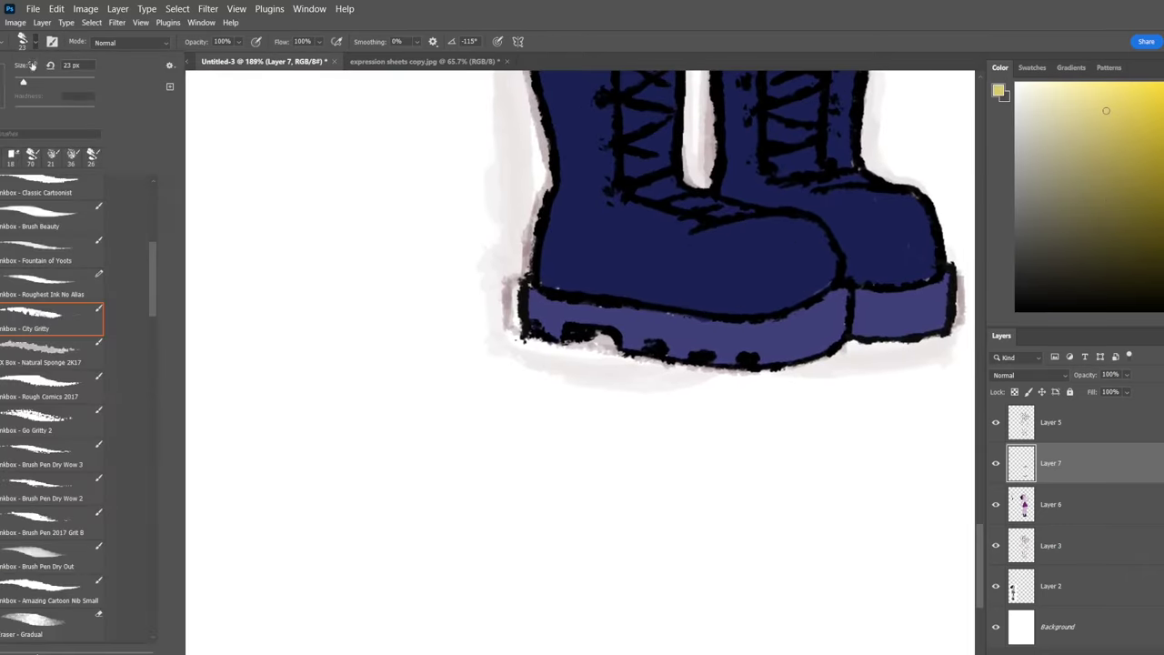
pyautogui.click(593, 62)
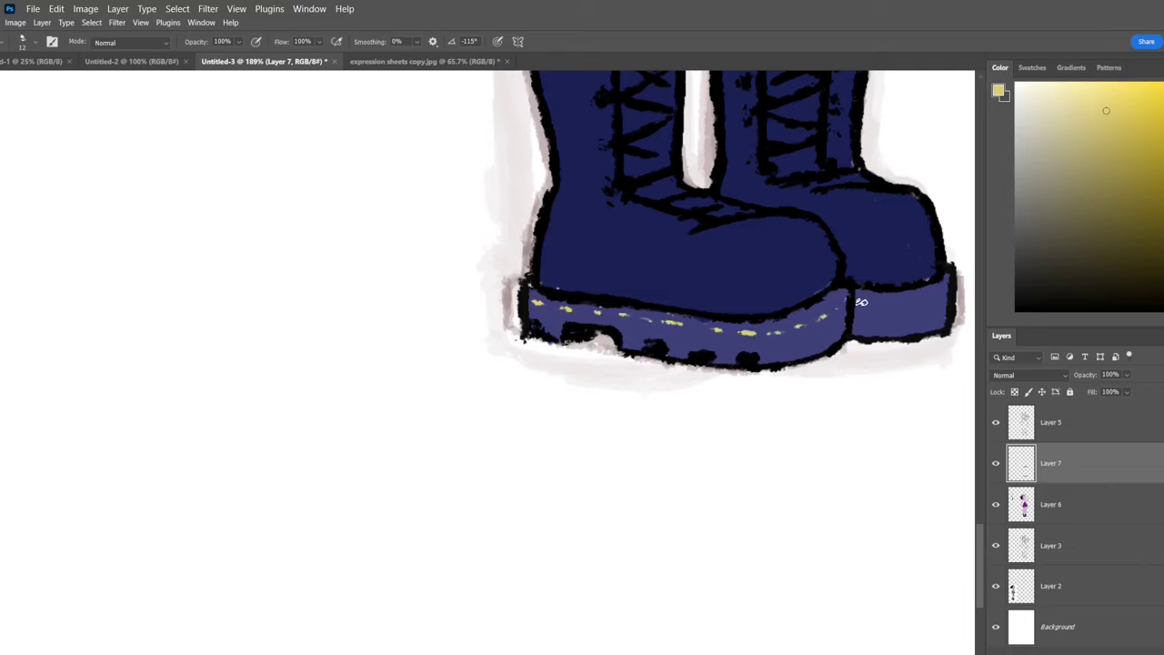
# Check the coloured legs and boots against the expression sheets copy.jpg reference.
pyautogui.moveTo(833, 333); pyautogui.dragTo(694, 393)
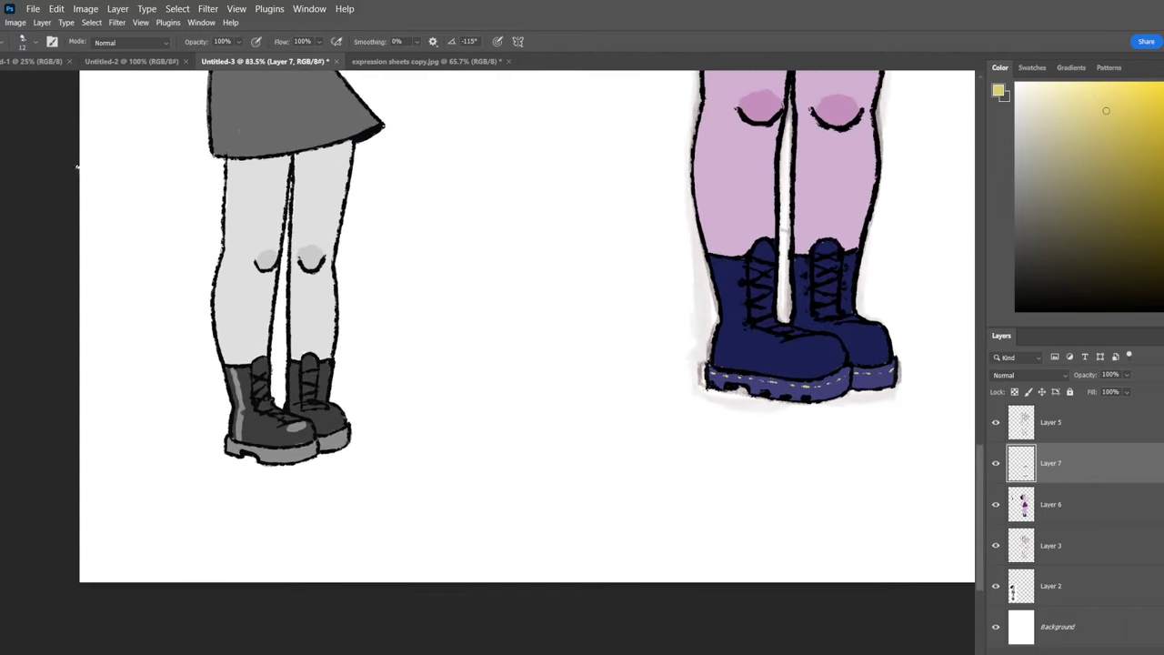
pyautogui.click(389, 63)
pyautogui.click(265, 61)
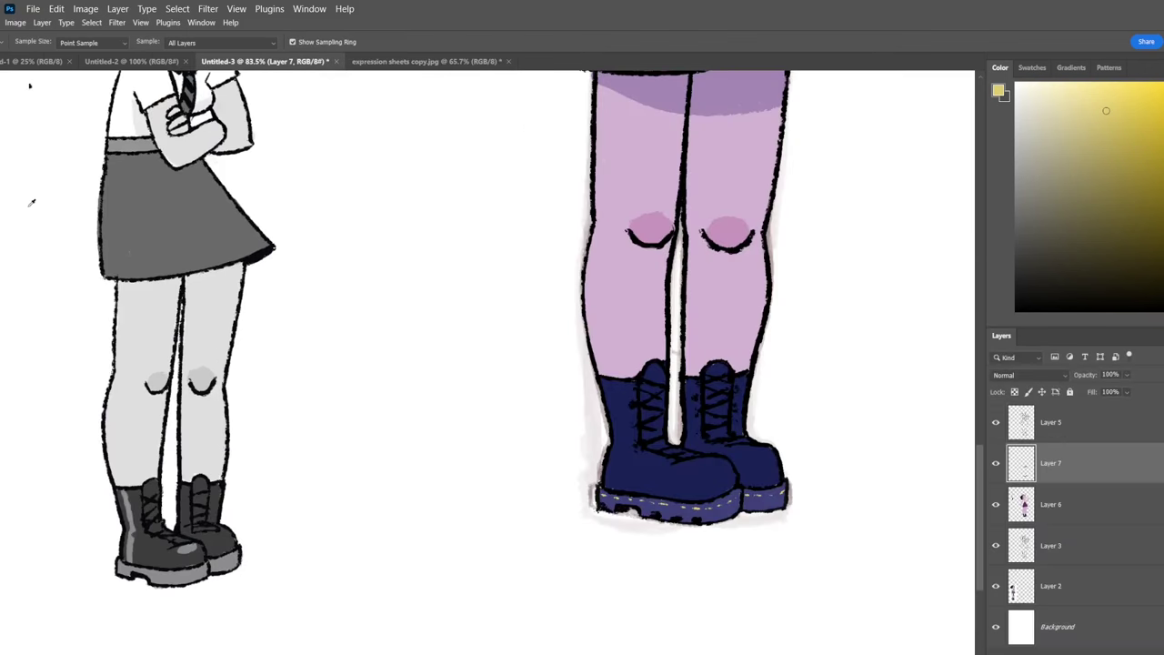
# Paint light violet-blue shine highlights on the shafts and toes of both boots on Layer 7, and hide the rough sketch on Layer 3.
pyautogui.click(644, 409)
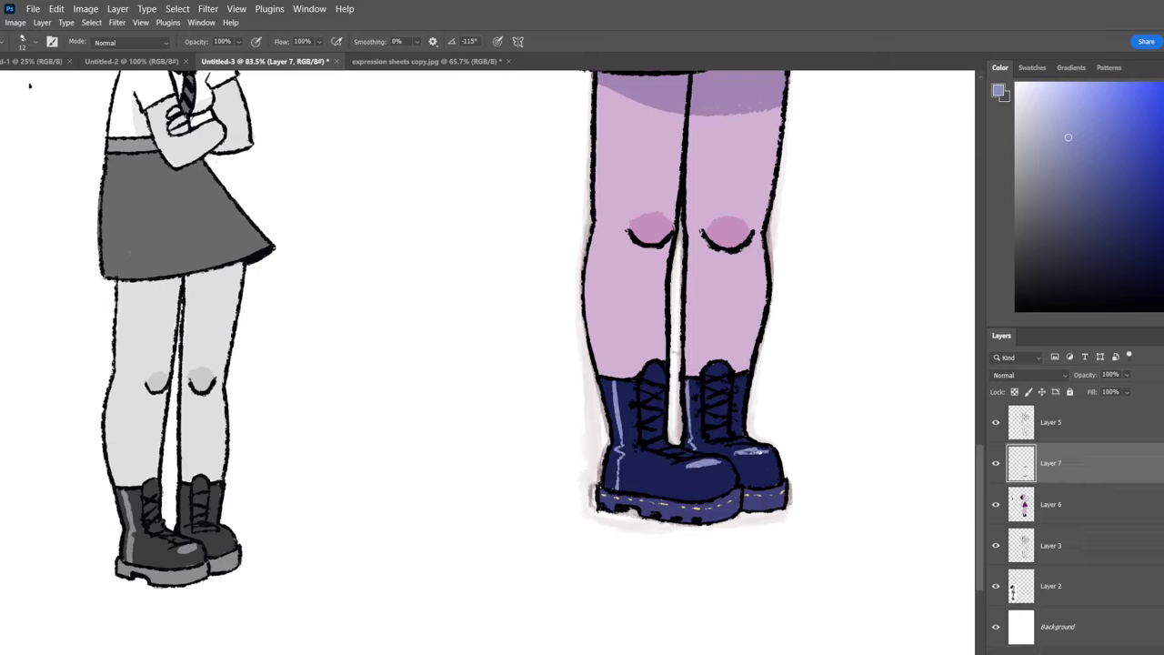
pyautogui.moveTo(812, 445); pyautogui.dragTo(572, 421)
pyautogui.moveTo(546, 452); pyautogui.dragTo(602, 279)
pyautogui.moveTo(604, 429)
pyautogui.mouseDown()
pyautogui.moveTo(587, 481)
pyautogui.moveTo(597, 545)
pyautogui.mouseUp()
pyautogui.click(998, 549)
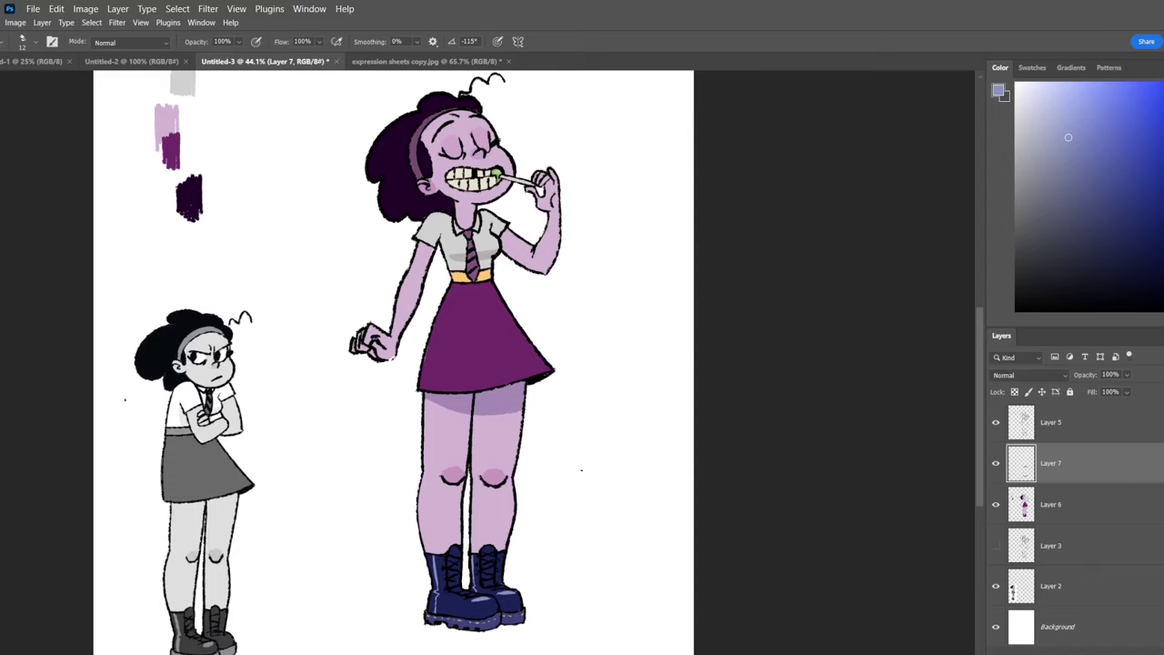
pyautogui.scroll(1, 581, 458)
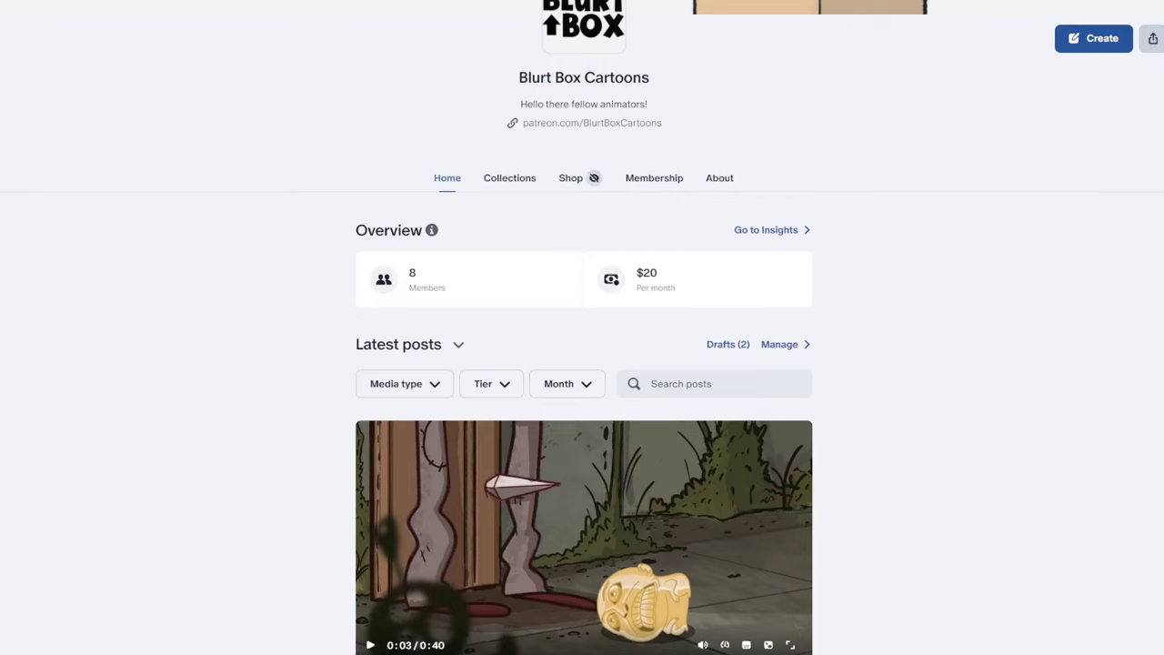
pyautogui.scroll(-5, 582, 327)
pyautogui.scroll(-15, 582, 327)
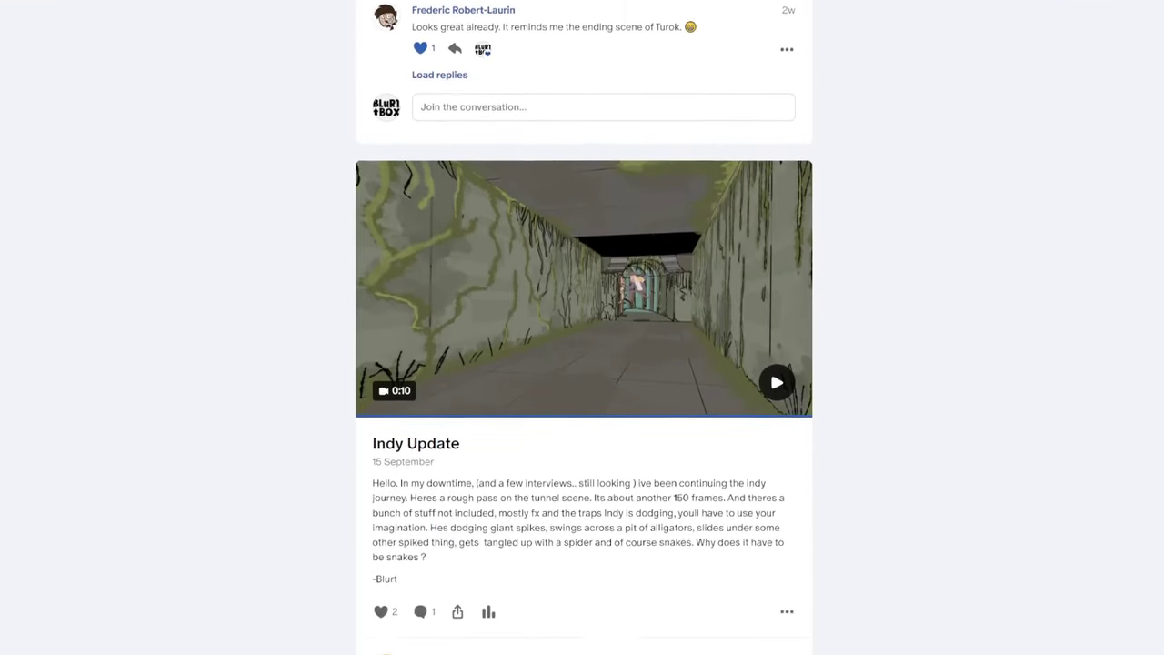
pyautogui.scroll(-4, 582, 328)
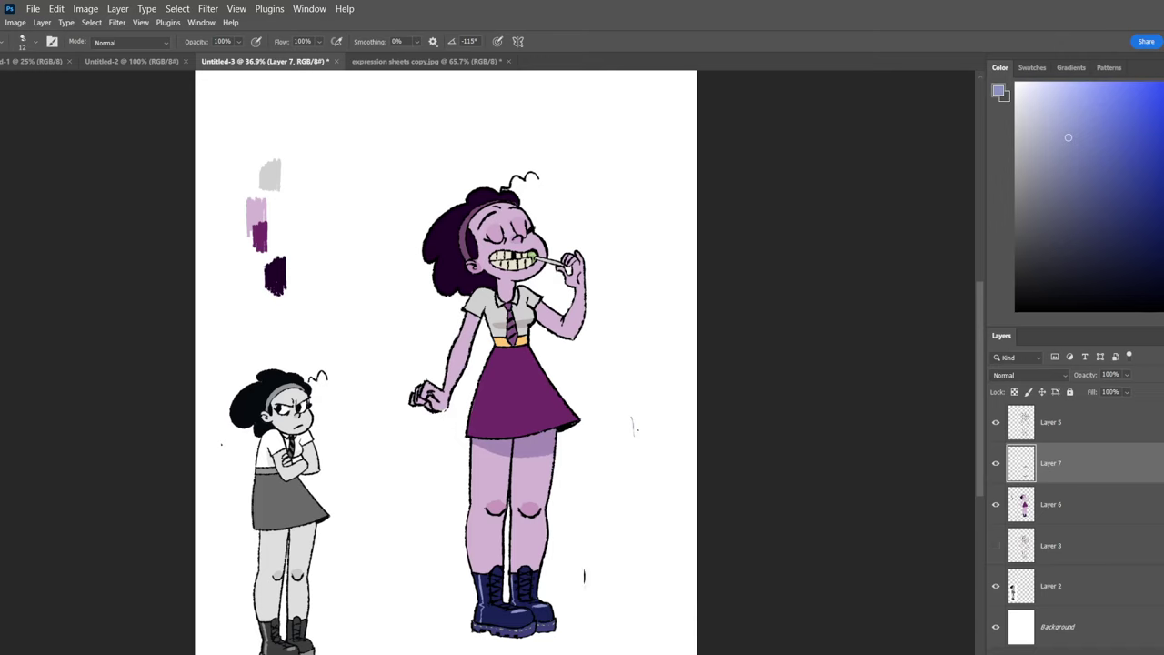
pyautogui.moveTo(624, 430); pyautogui.dragTo(609, 420)
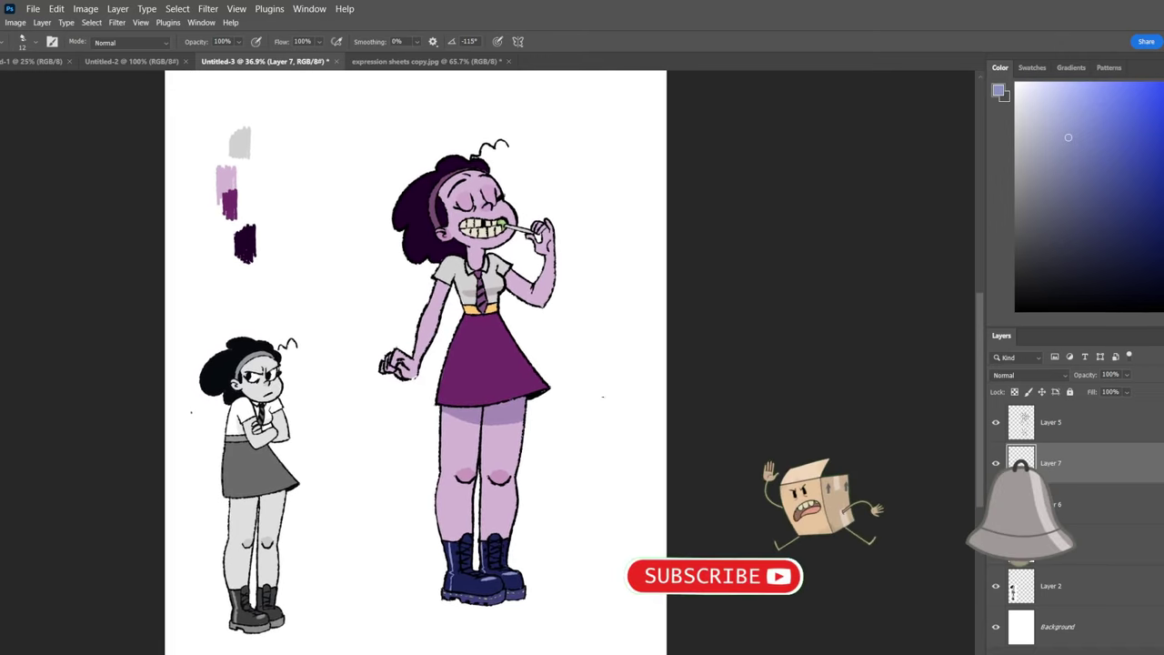
pyautogui.keyDown('alt'); pyautogui.click(422, 323); pyautogui.keyUp('alt')
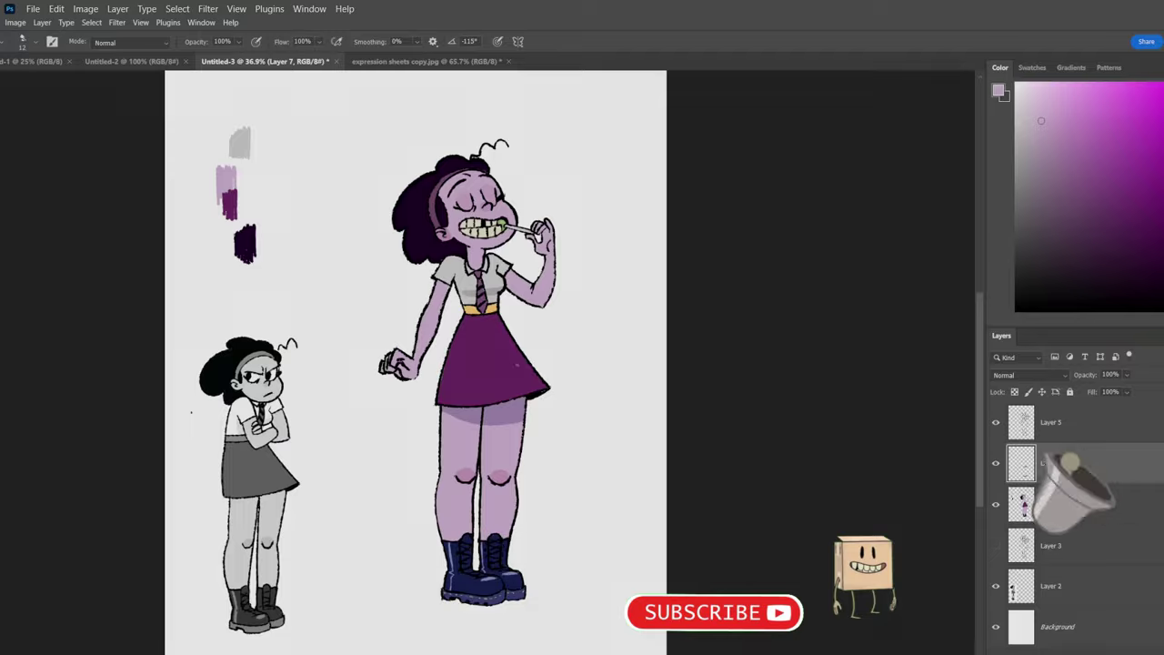
pyautogui.moveTo(633, 406)
pyautogui.mouseDown()
pyautogui.moveTo(589, 402)
pyautogui.moveTo(646, 399)
pyautogui.mouseUp()
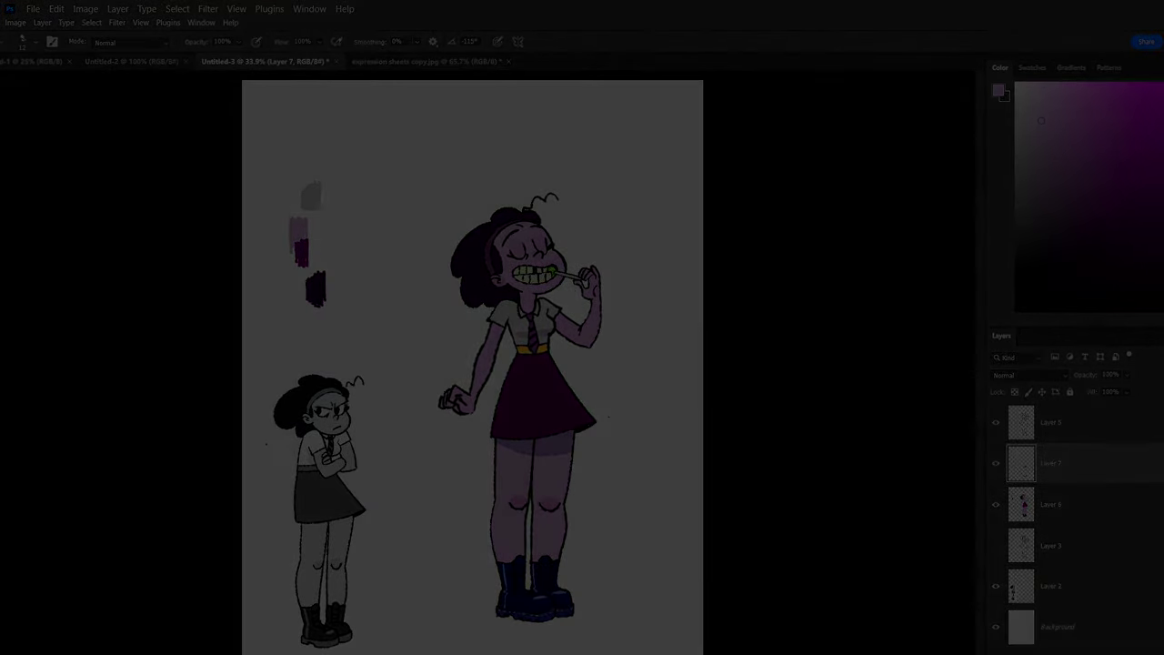